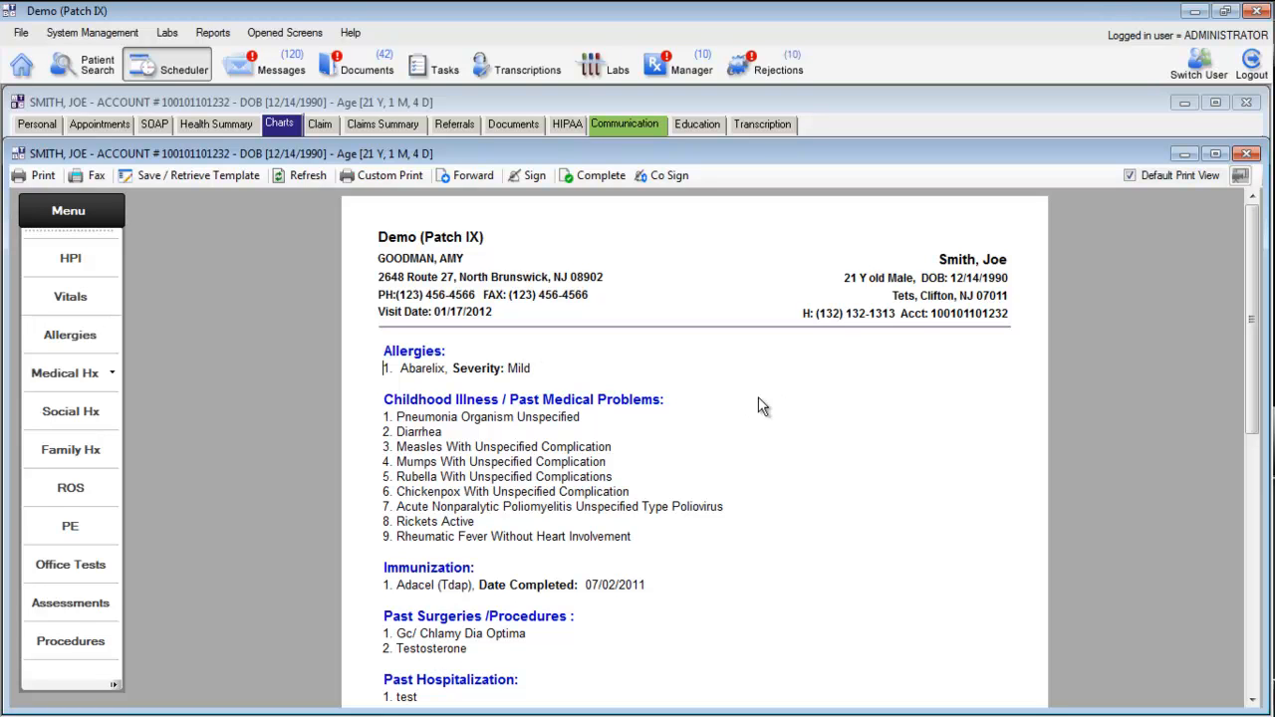
Step: Open the History of Presenting Illness templates from the chart's HPI section and expand the Endocrinology category
click(753, 436)
click(520, 483)
drag(1261, 391, 1266, 329)
click(74, 262)
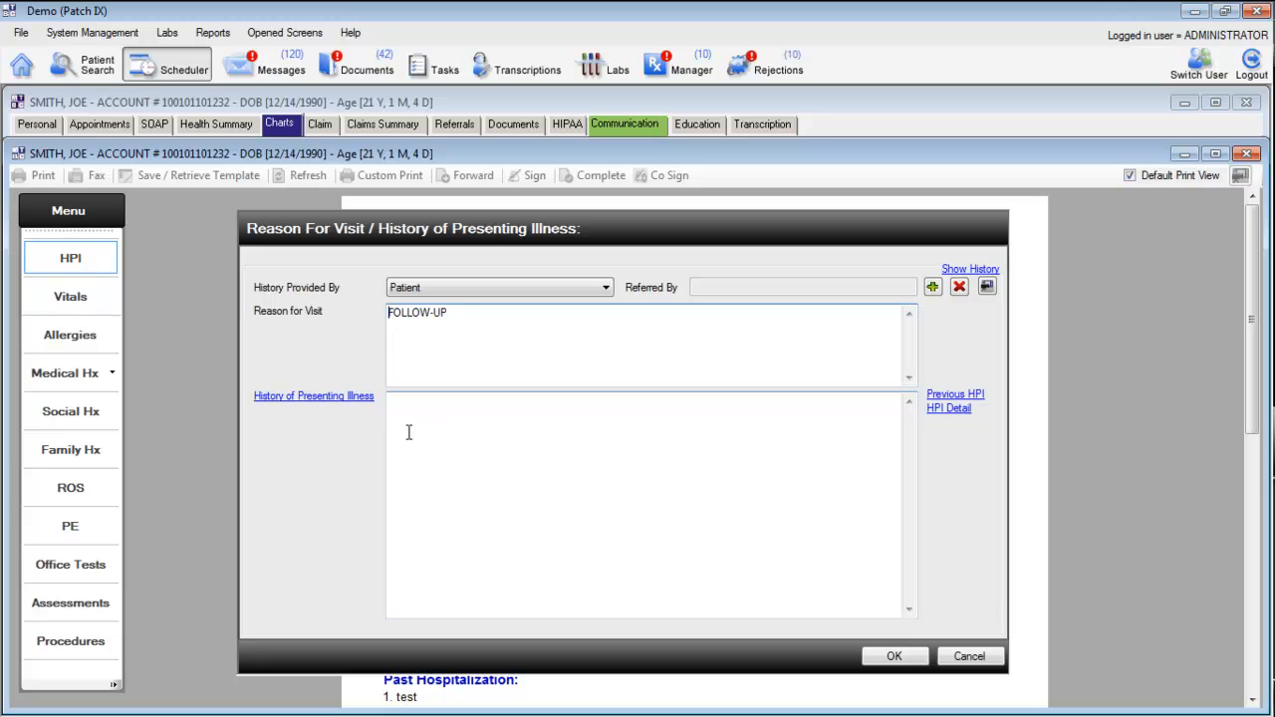
click(337, 399)
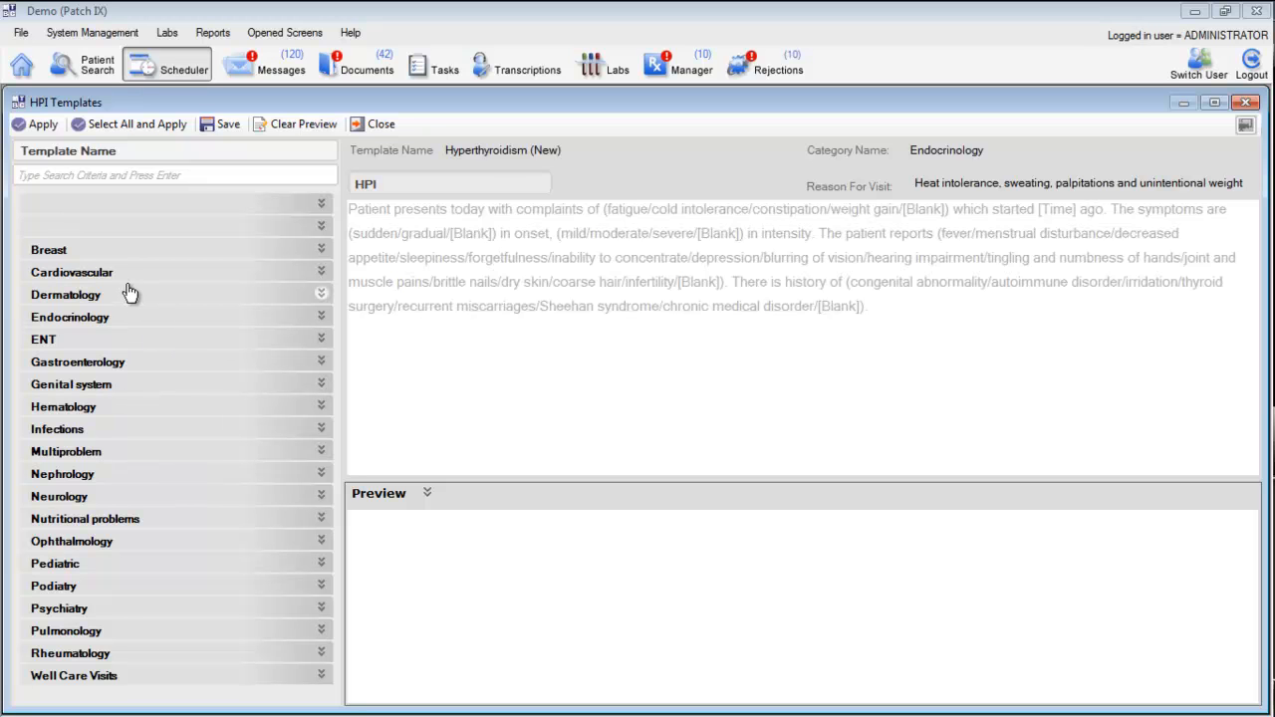
click(100, 319)
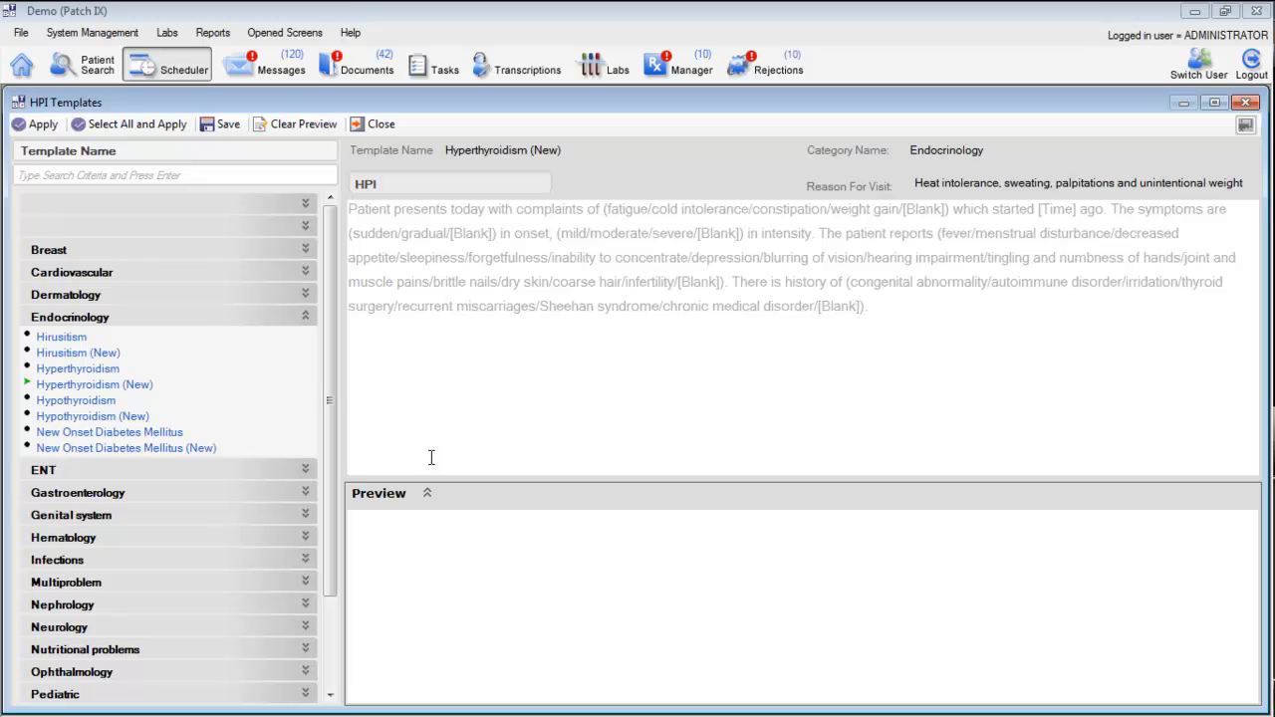
Step: Include the complaints sentence of the Hyperthyroidism (New) template with fatigue, constipation and weight gain selected
click(428, 212)
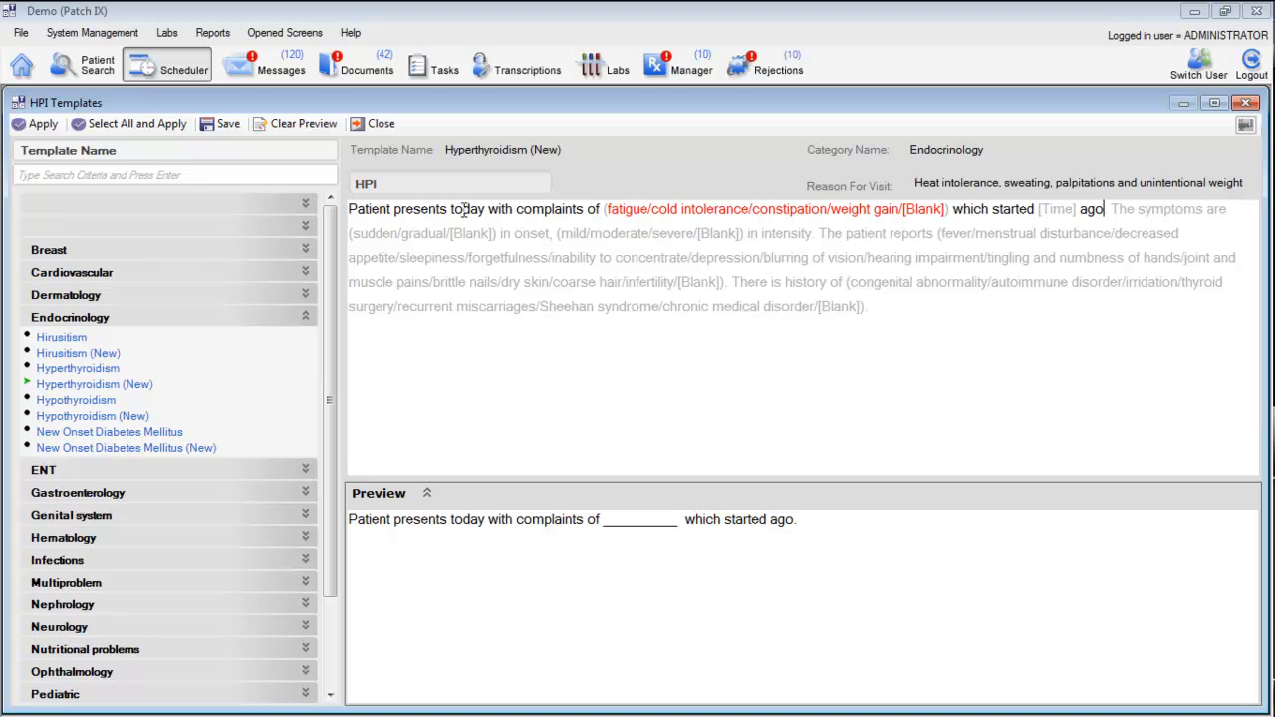
click(627, 208)
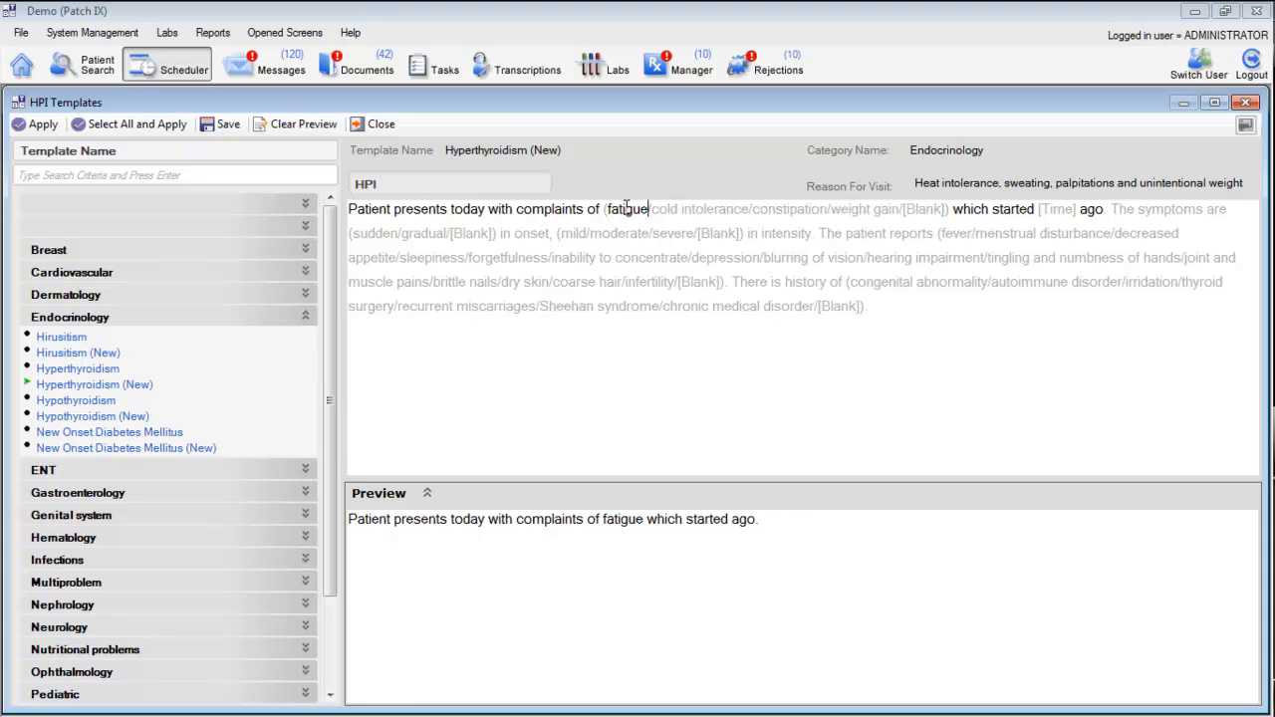
click(799, 211)
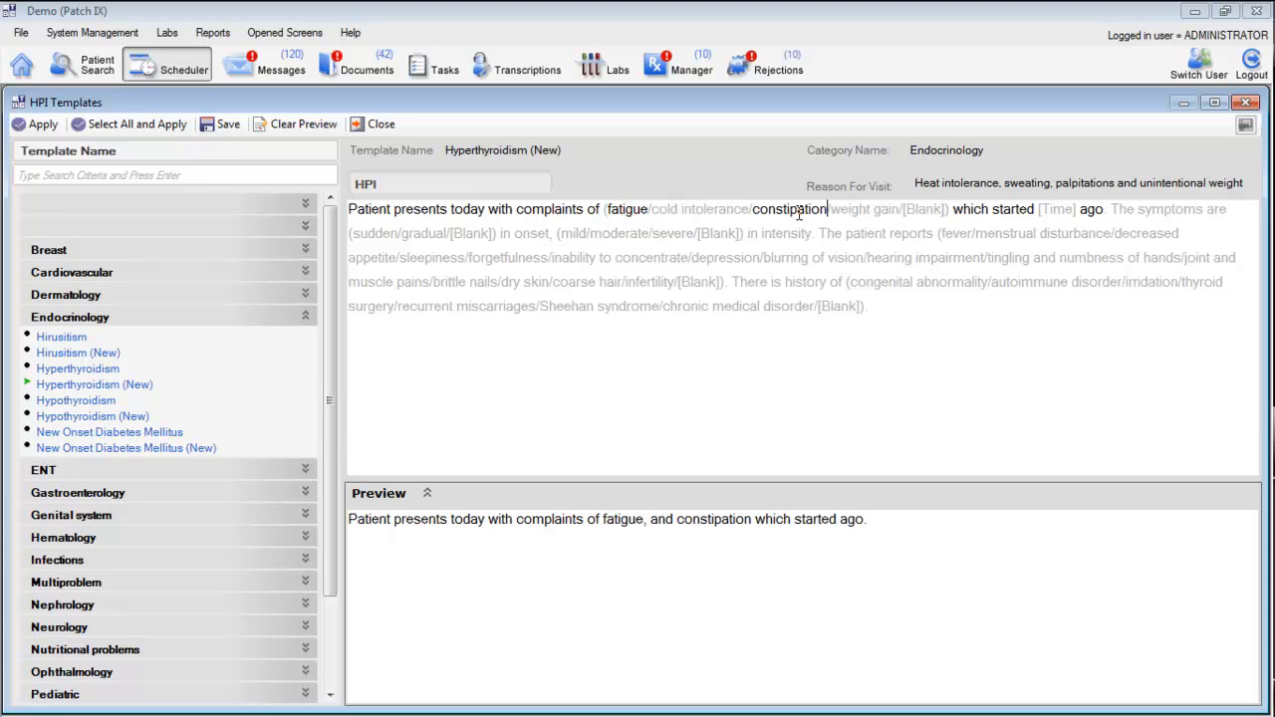
click(867, 211)
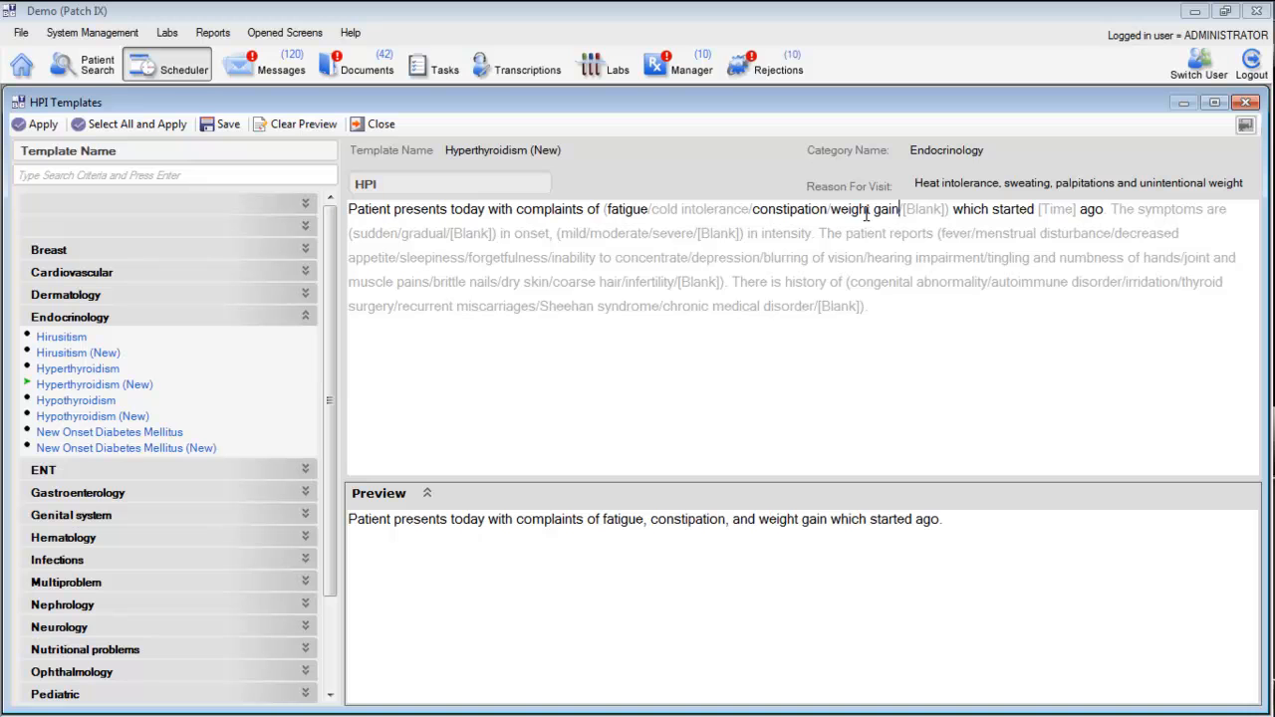
Step: Set the time since the complaints started to 2 weeks in the first HPI sentence
click(1064, 211)
click(1123, 305)
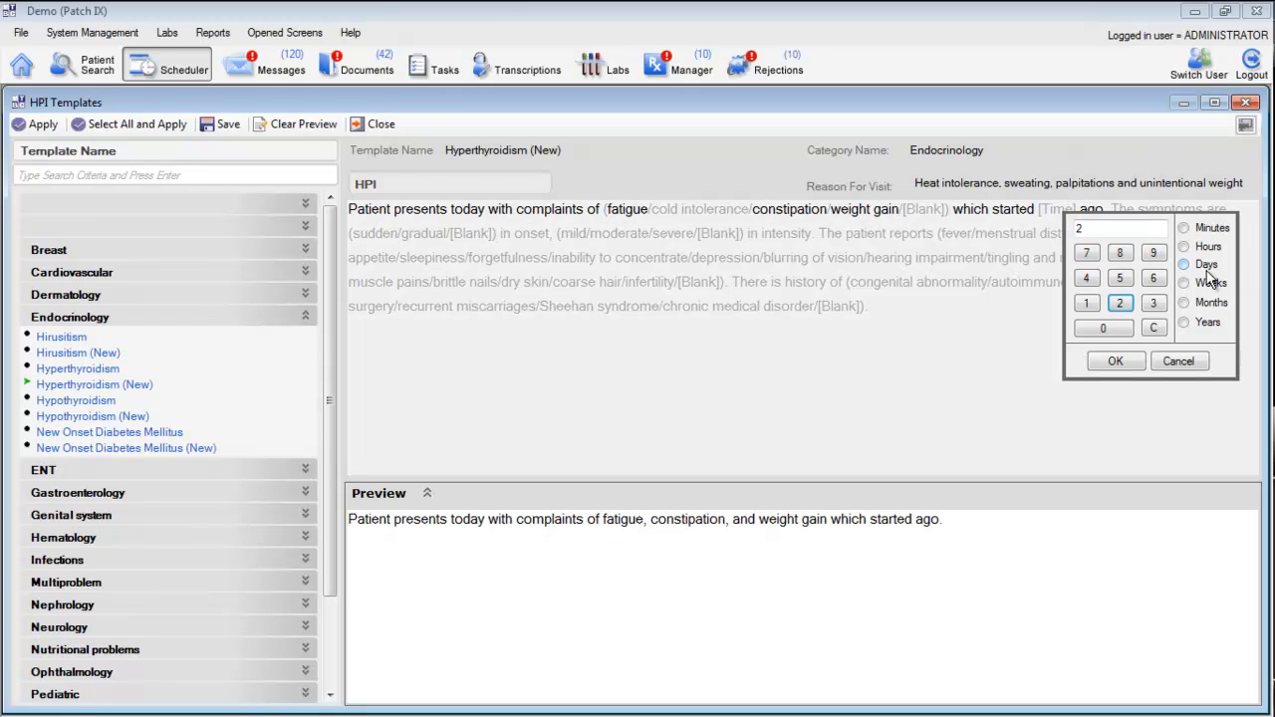
click(1185, 281)
click(1129, 362)
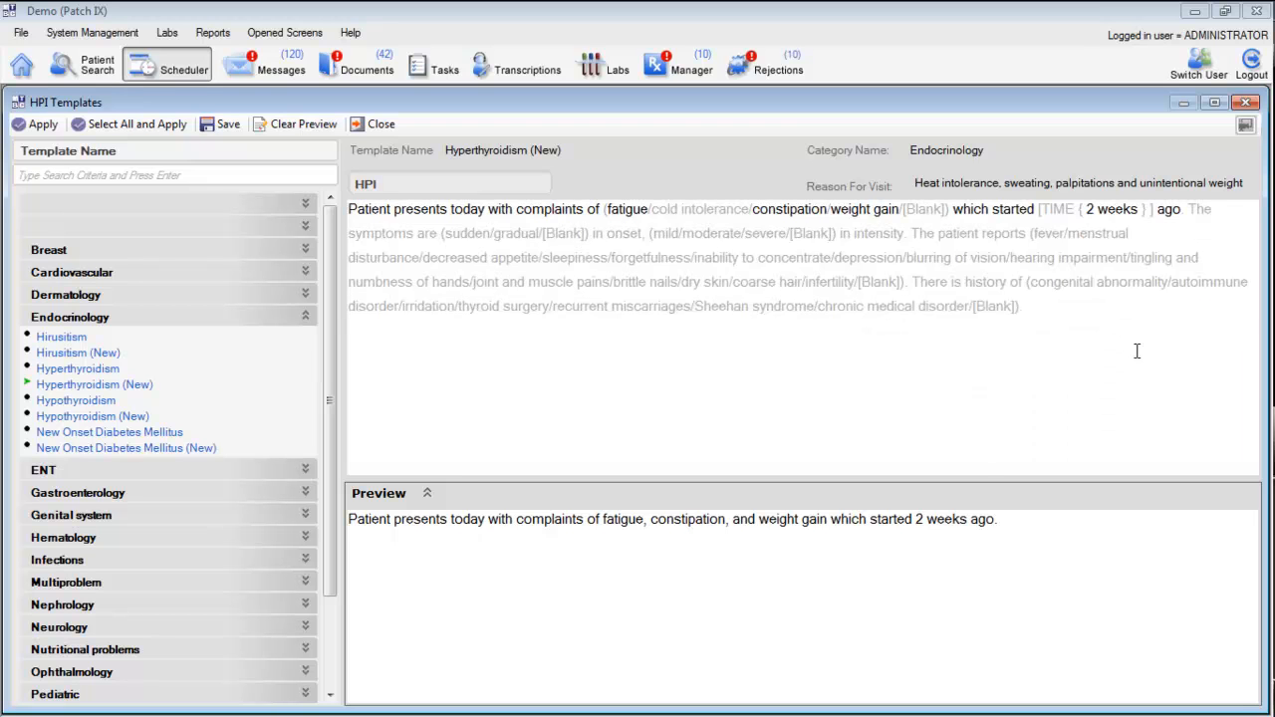
Step: Include the symptoms sentence with gradual as the onset and moderate as the intensity
click(1201, 210)
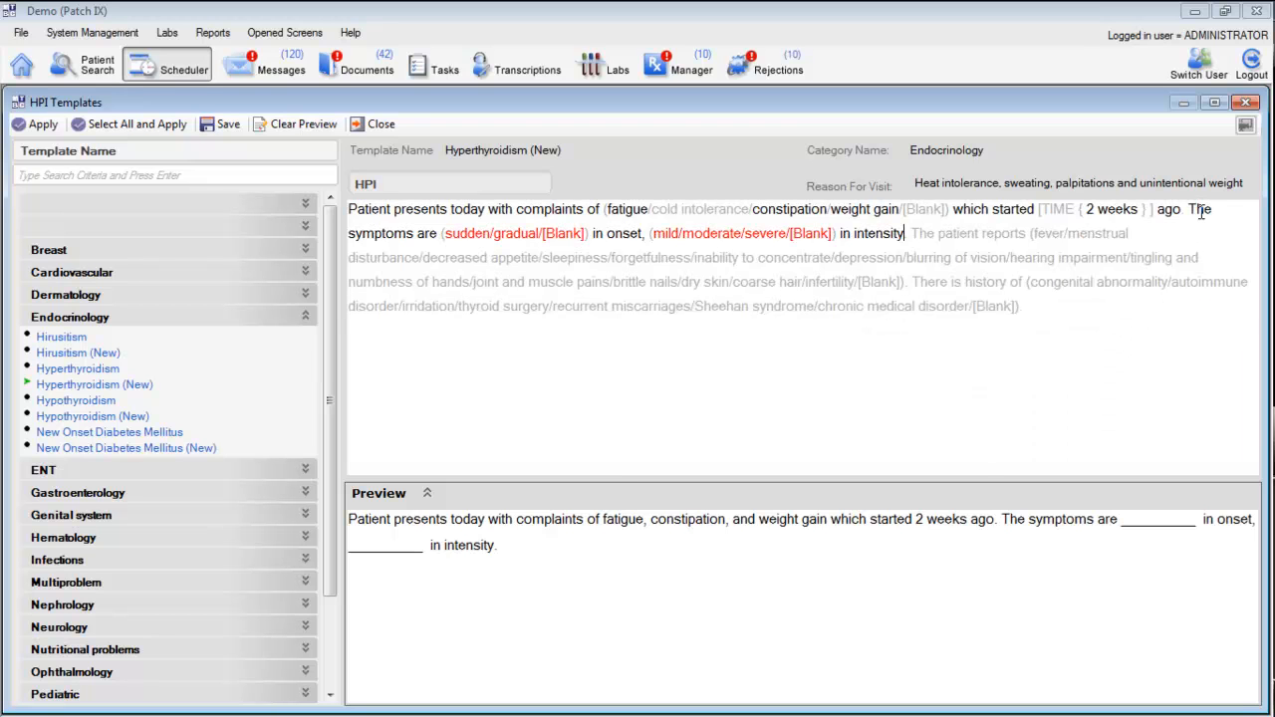
click(506, 232)
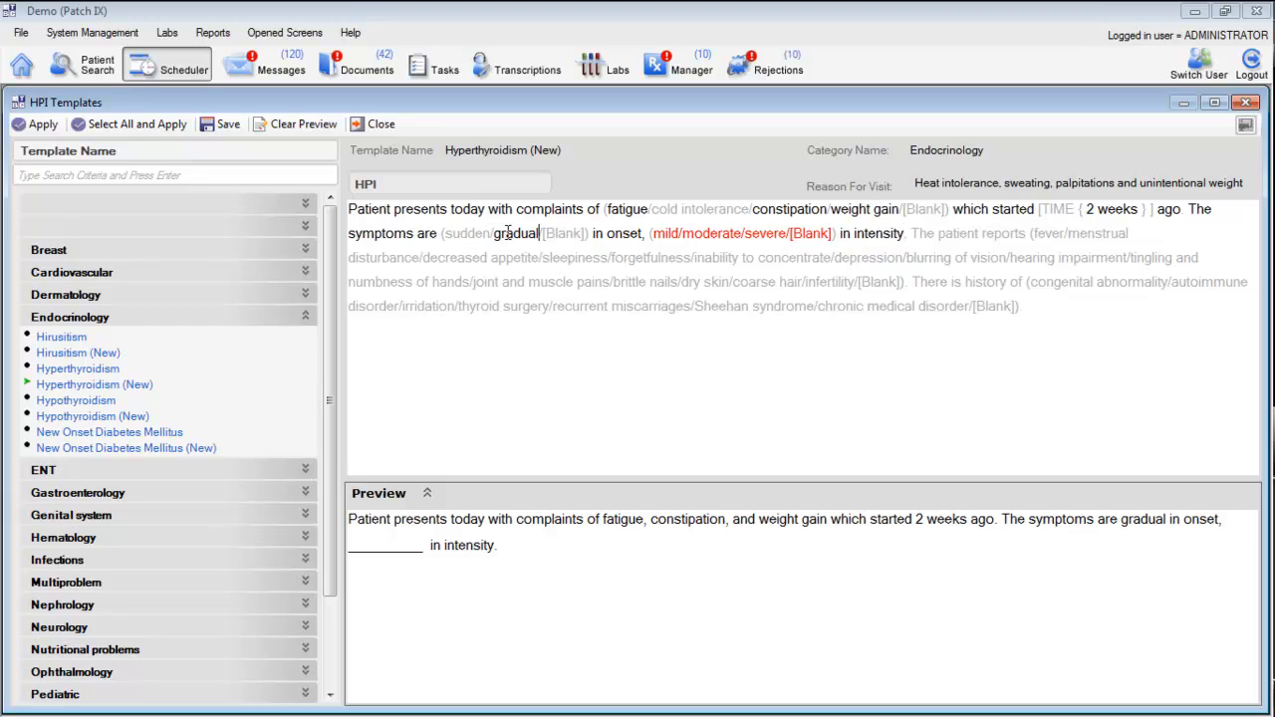
click(713, 233)
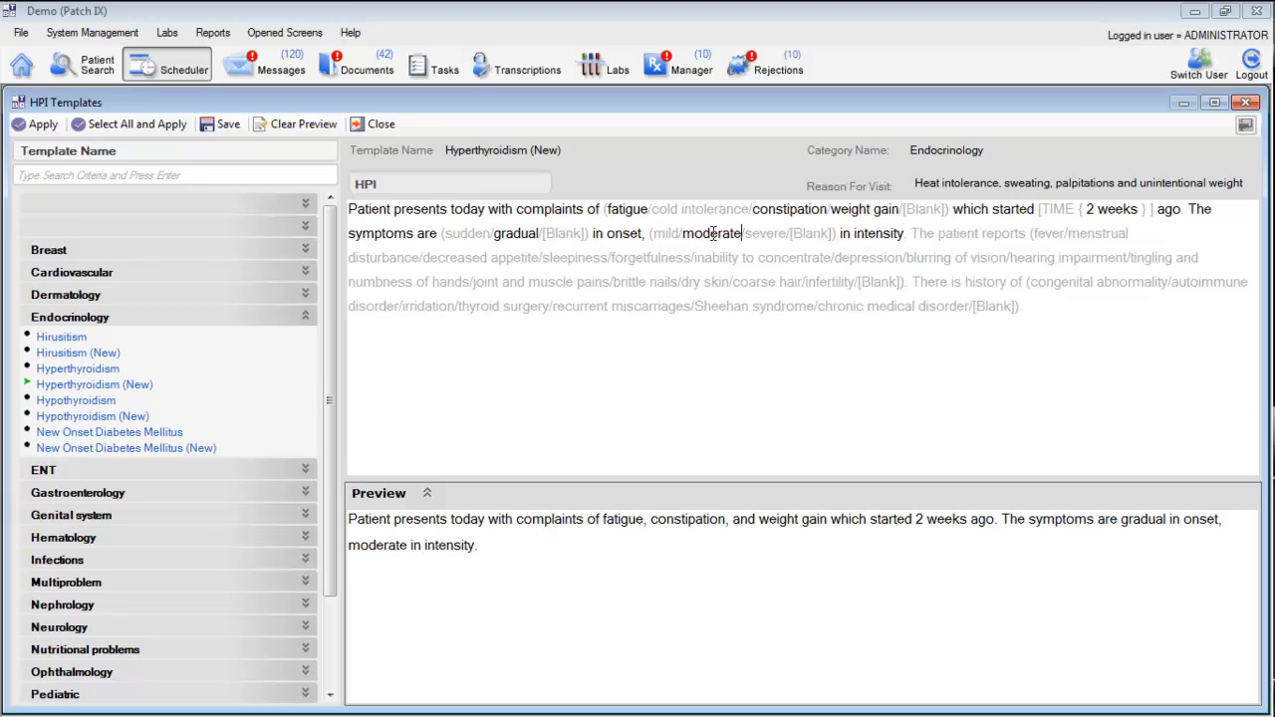
Step: Include the patient reports sentence with fever, sleepiness, inability to concentrate and hearing impairment, and review it in the preview
click(978, 234)
click(1038, 233)
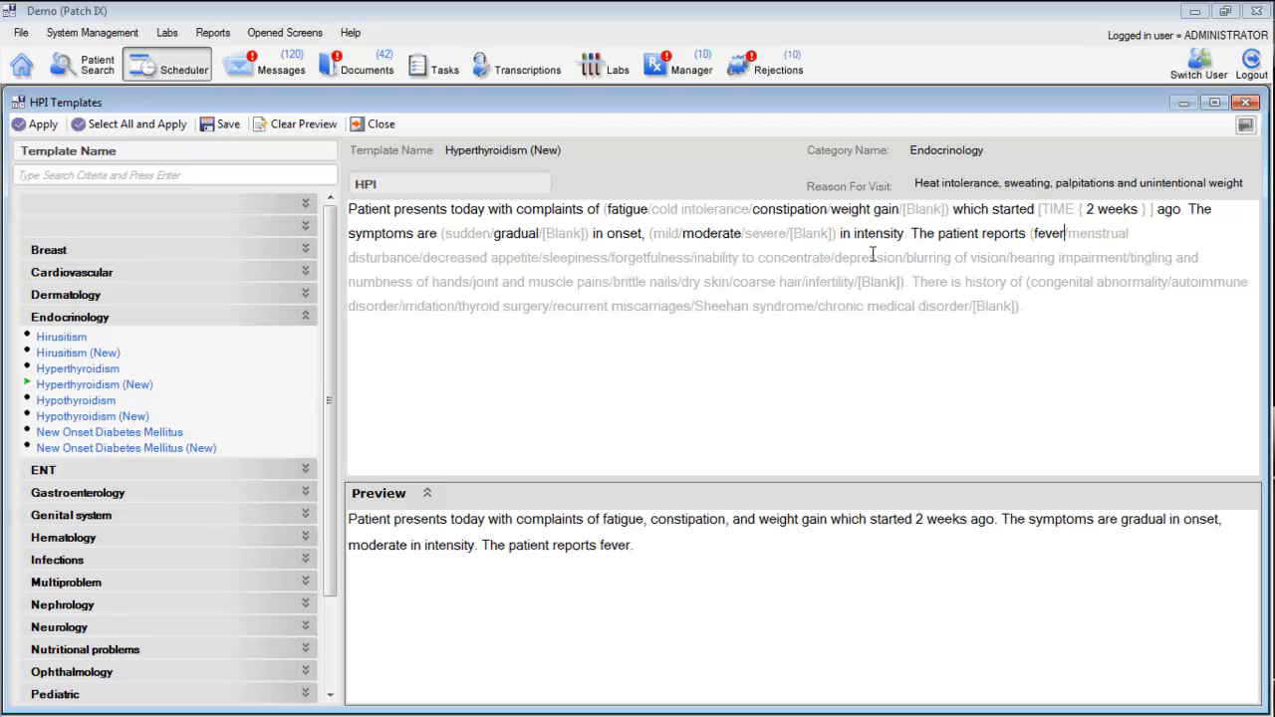
click(558, 257)
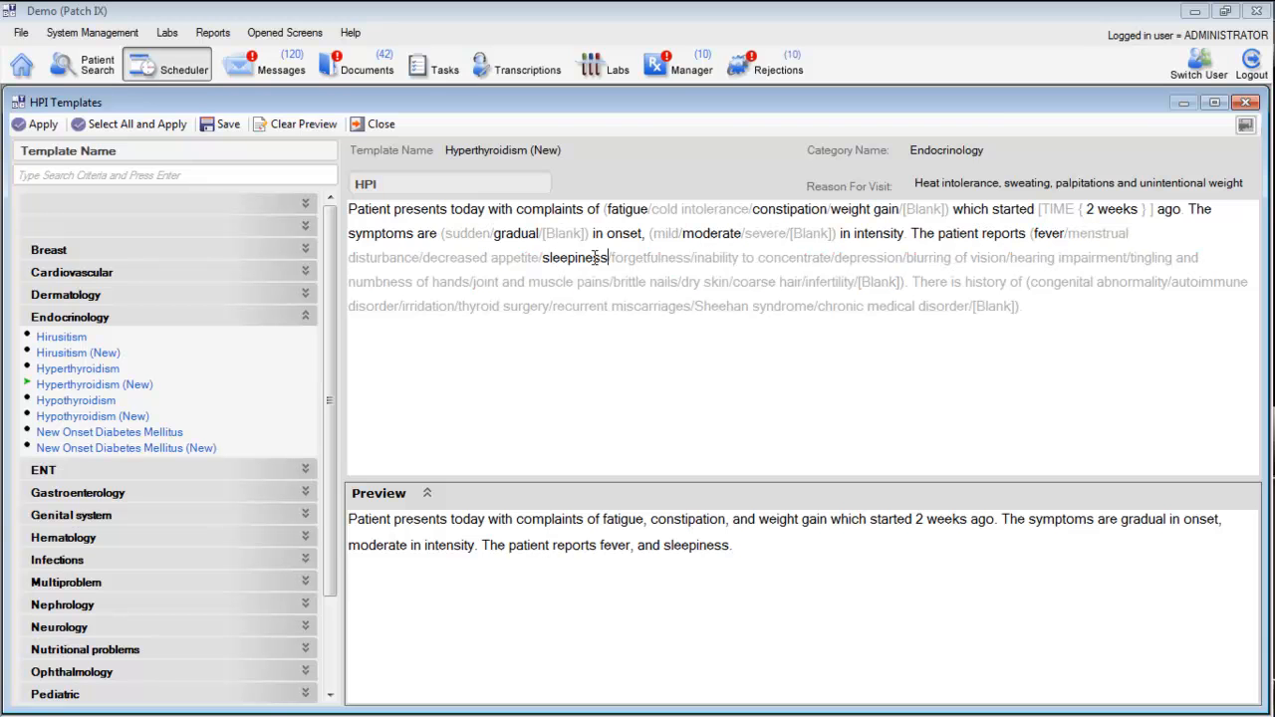
click(726, 258)
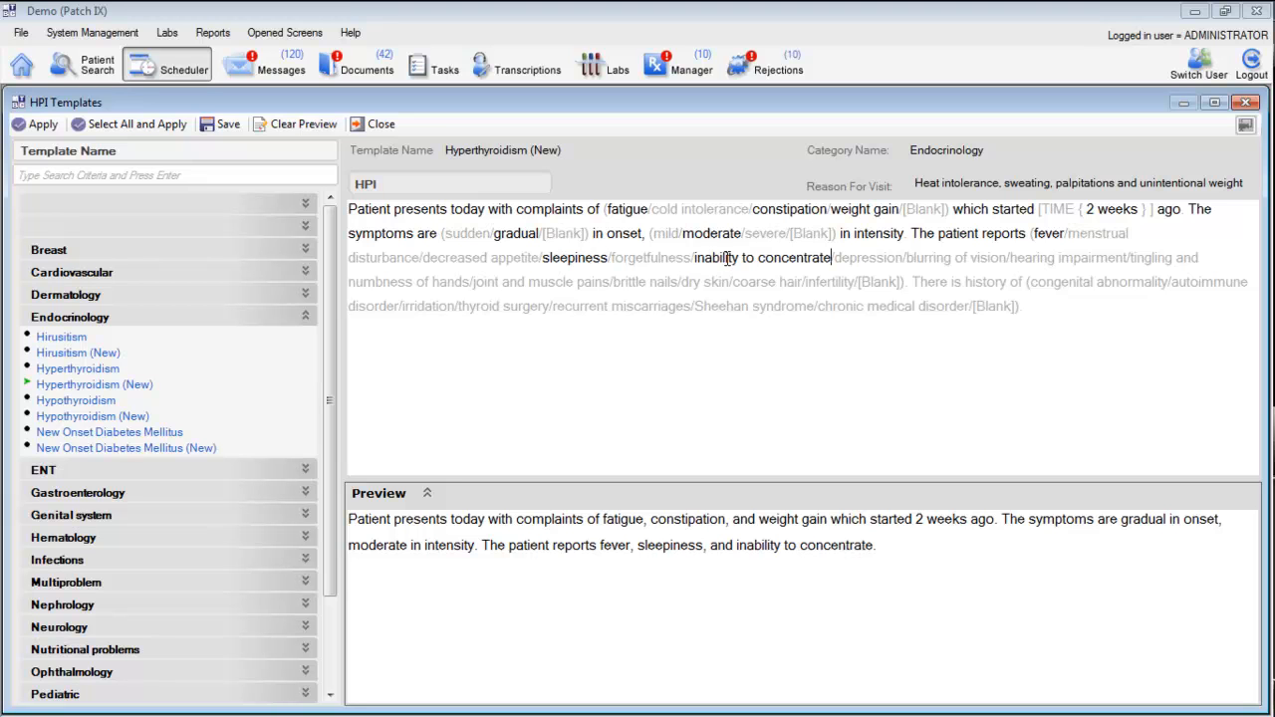
click(1046, 259)
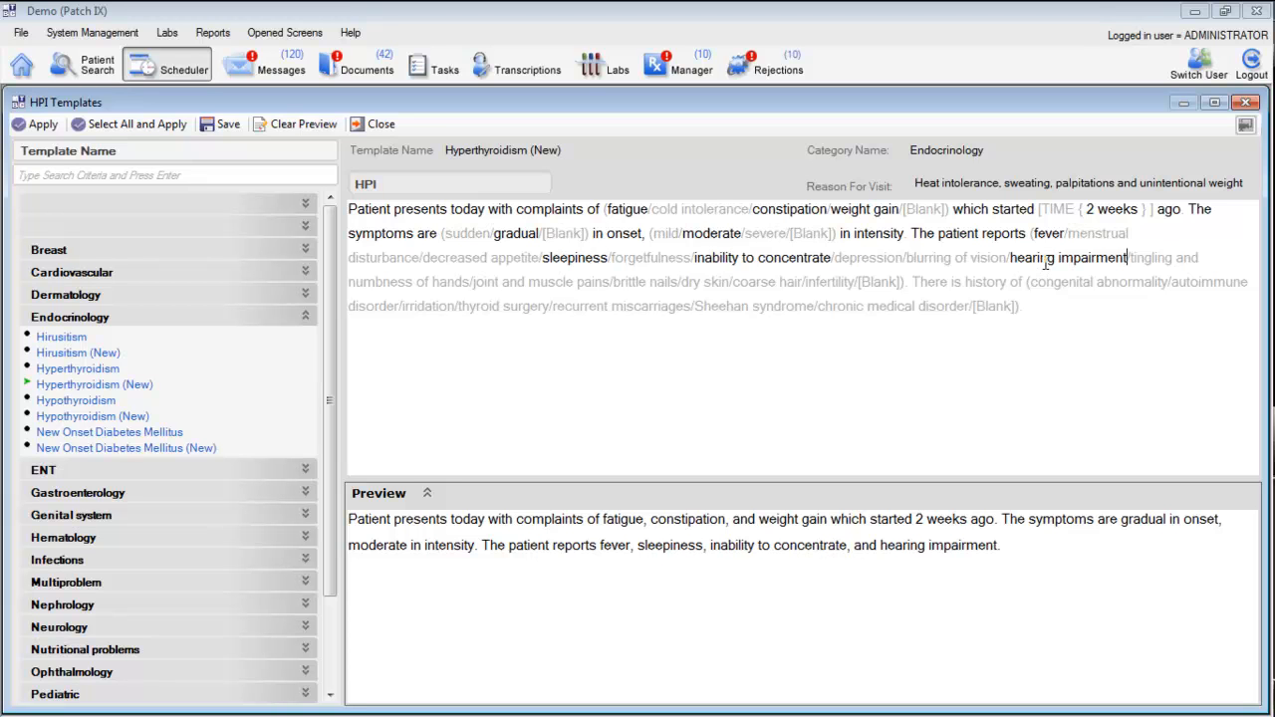
click(981, 288)
drag(484, 547, 1027, 547)
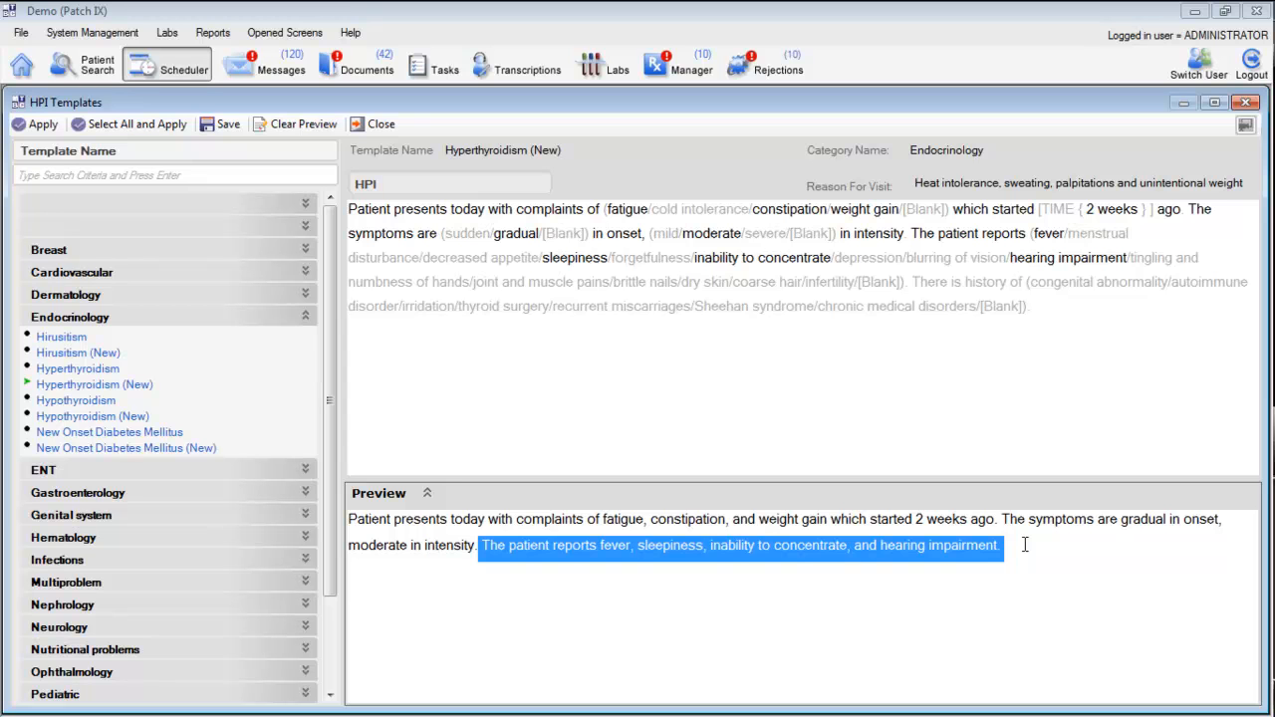
click(1024, 545)
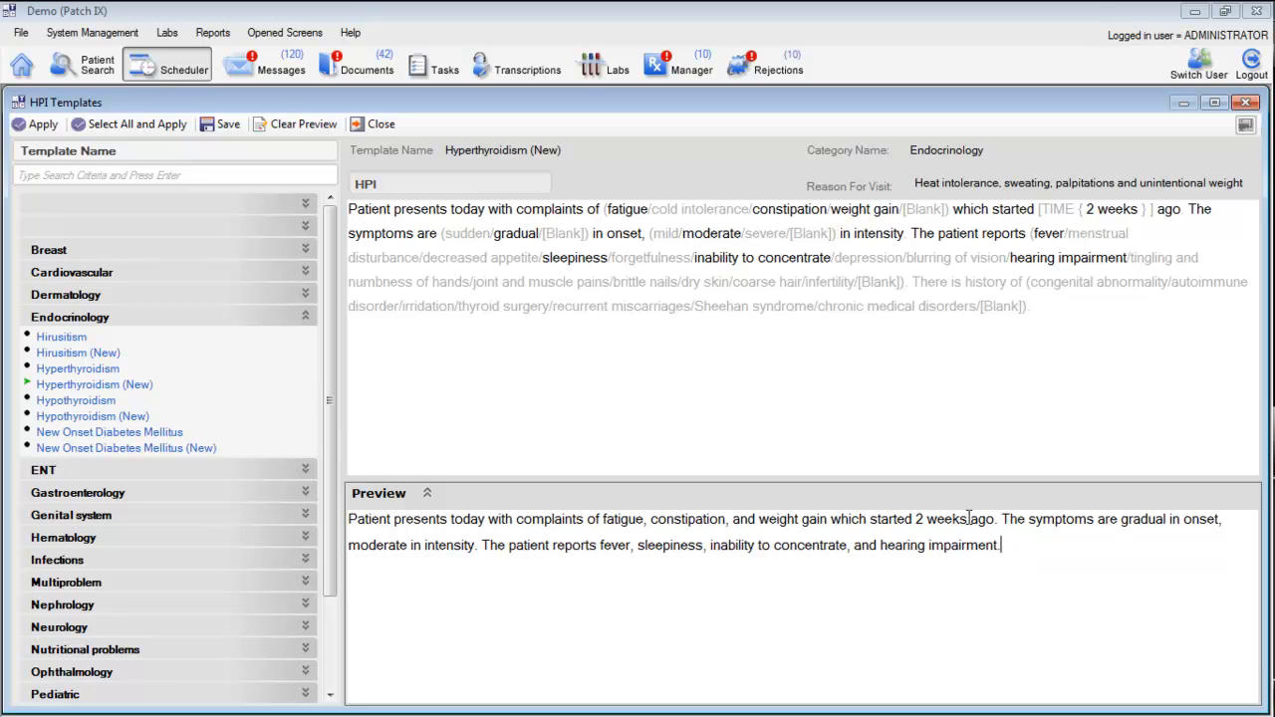
Step: Include the "There is history of" sentence with congenital abnormality and thyroid surgery selected
click(935, 281)
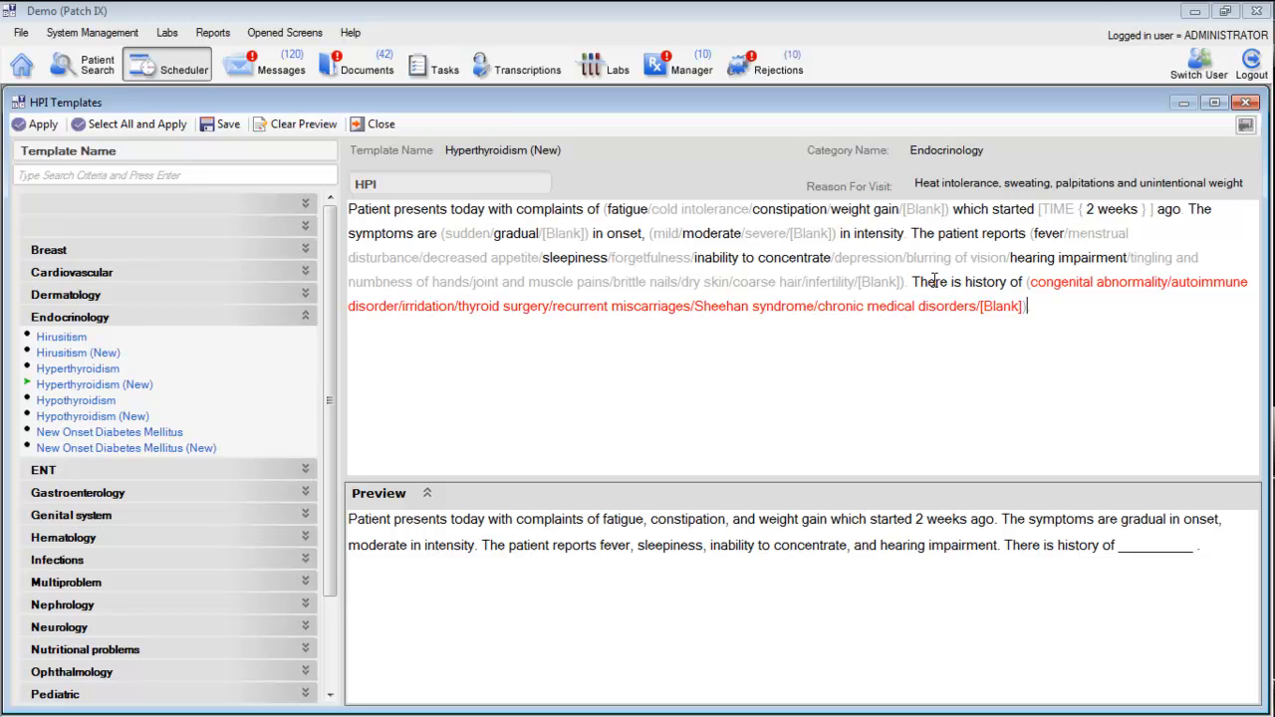
click(1056, 283)
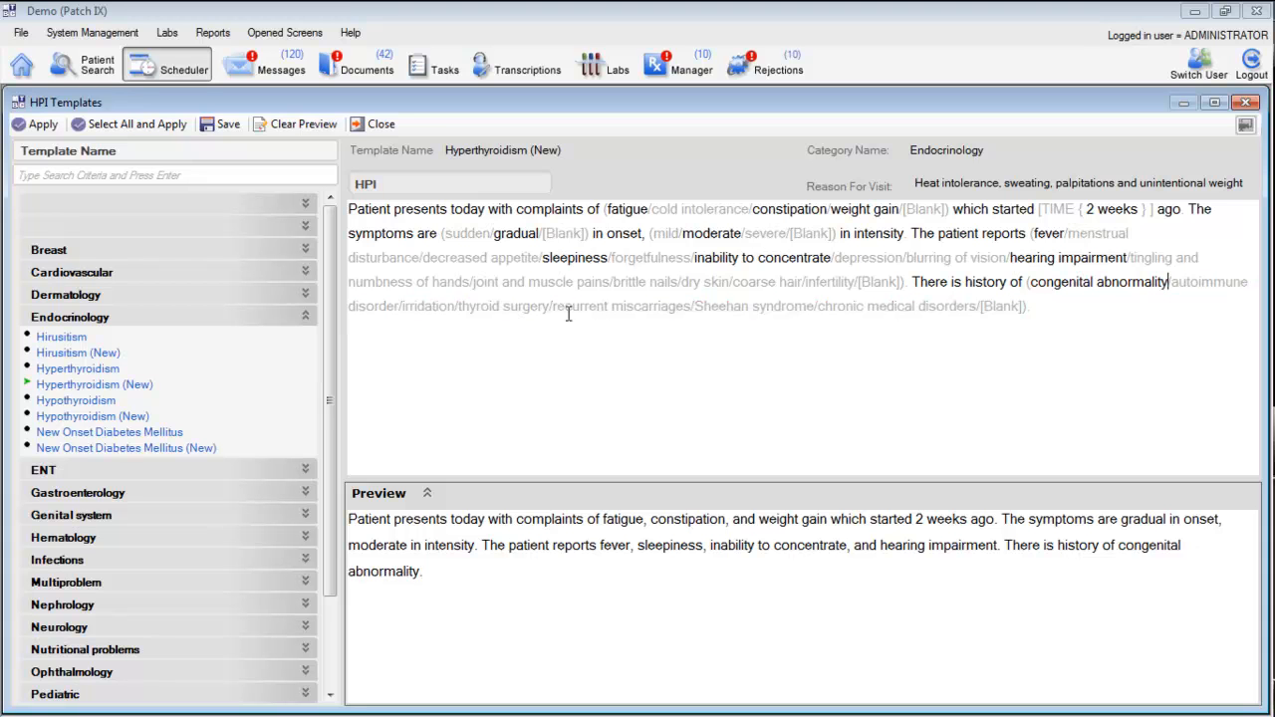
click(492, 307)
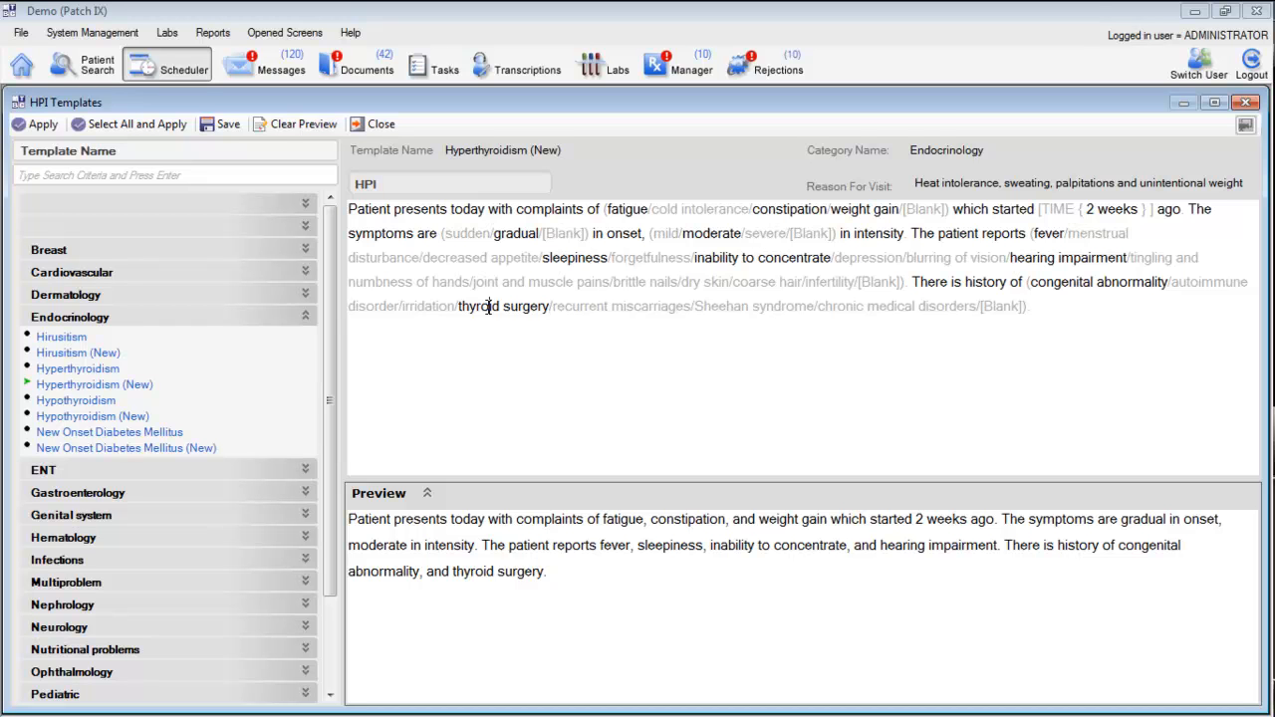
Step: Deselect thyroid surgery, insert a new "pain" option right after it in the history sentence, and select that option
click(489, 306)
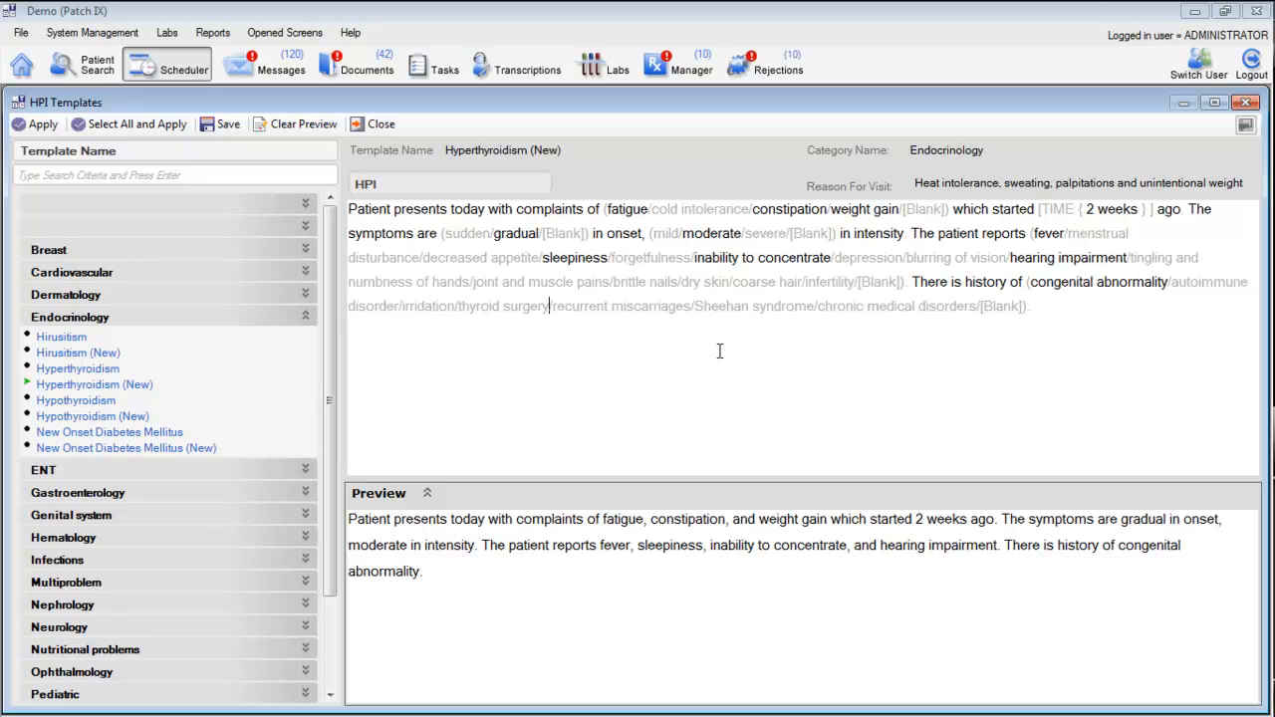
text(/)
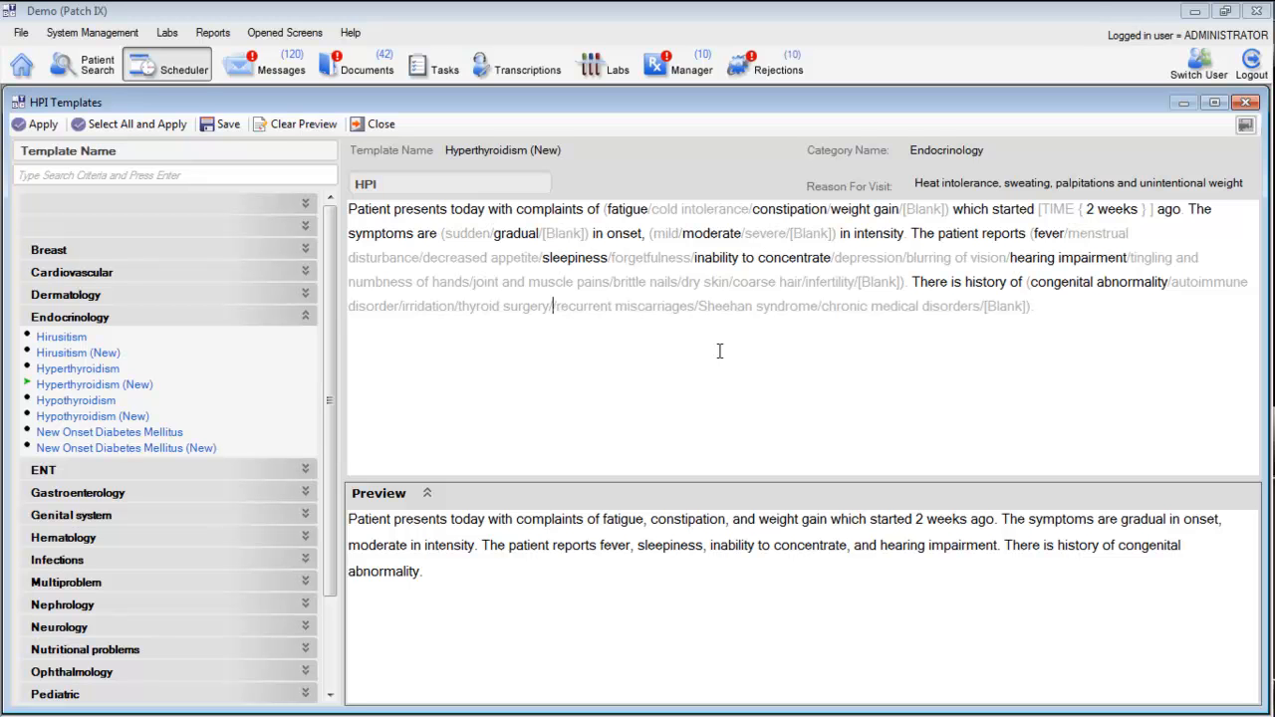
text(pain)
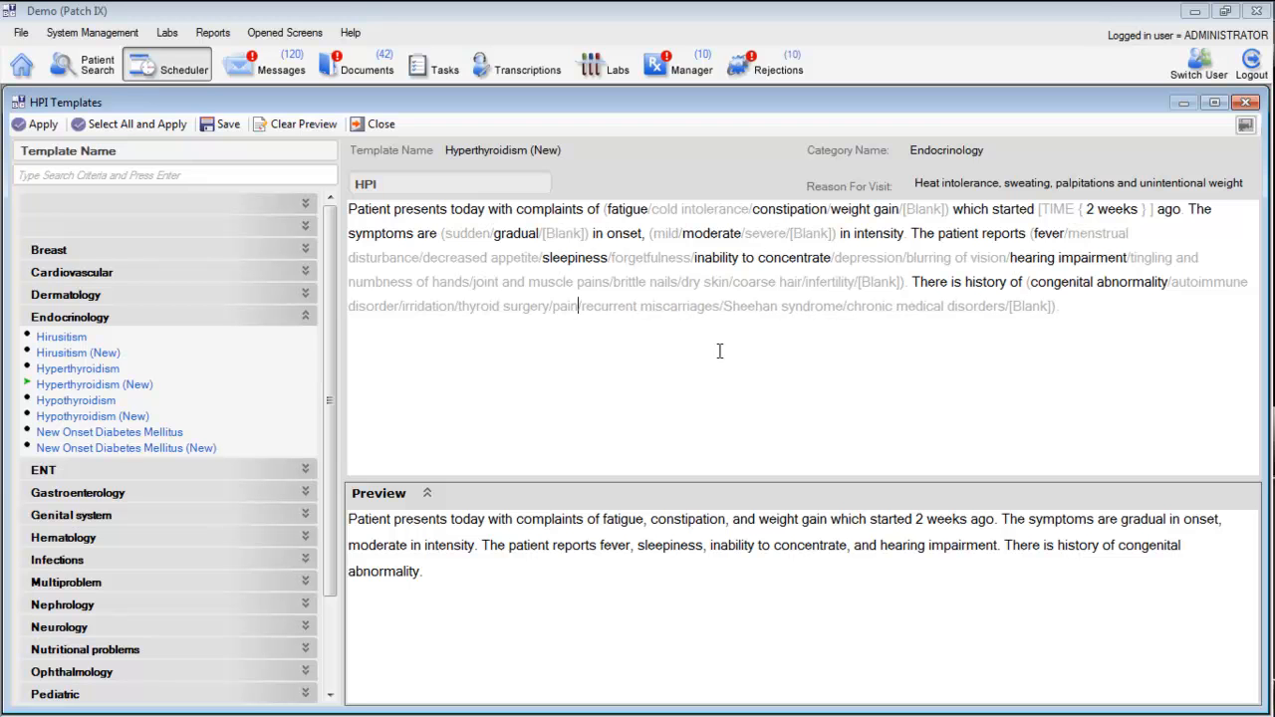
click(564, 308)
Step: Add the sentence "The patinet has a history of (diabetes/hypertension/chest pain)." at the end of the template text
click(1093, 309)
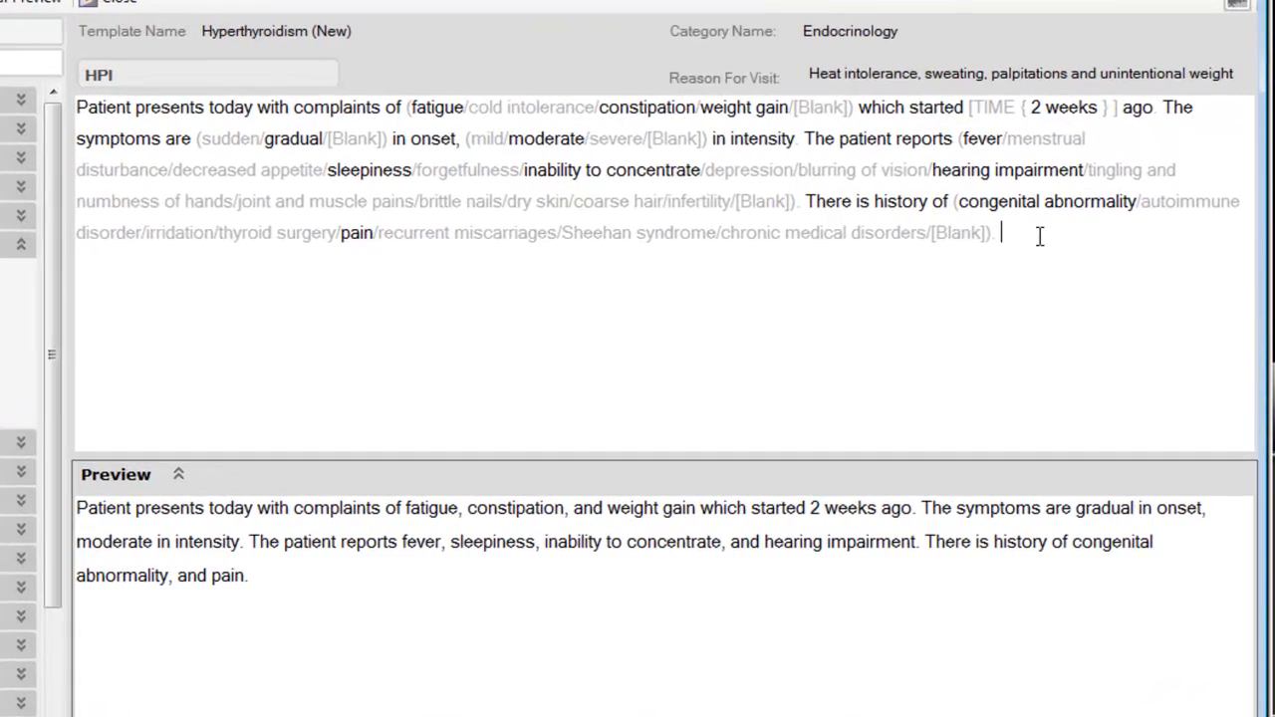
text(. The patine)
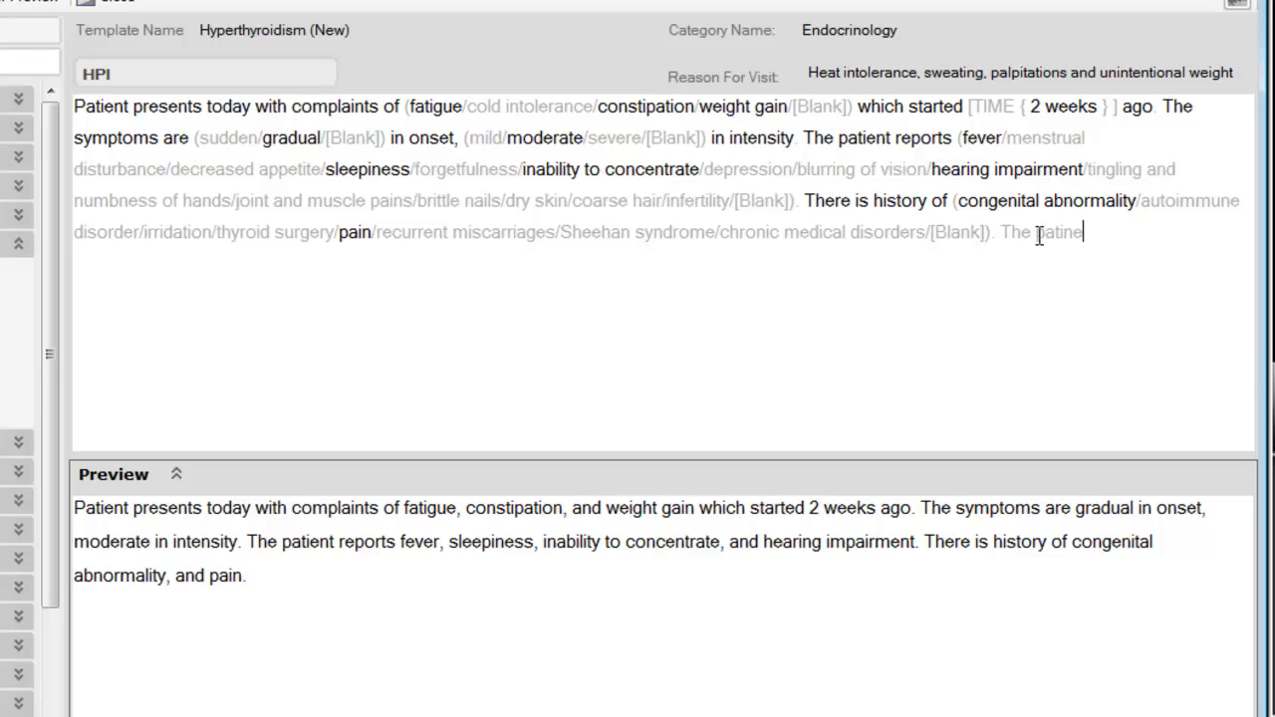
text(t has a history )
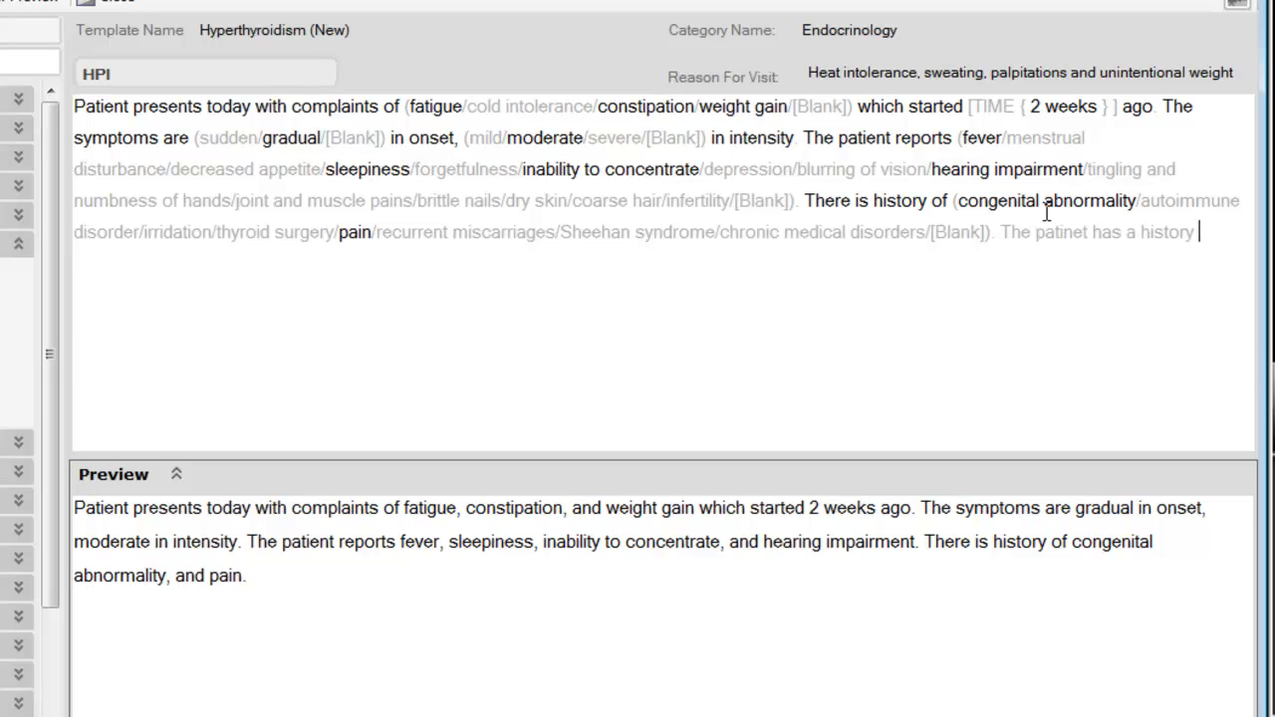
text(of ()
text(diabete)
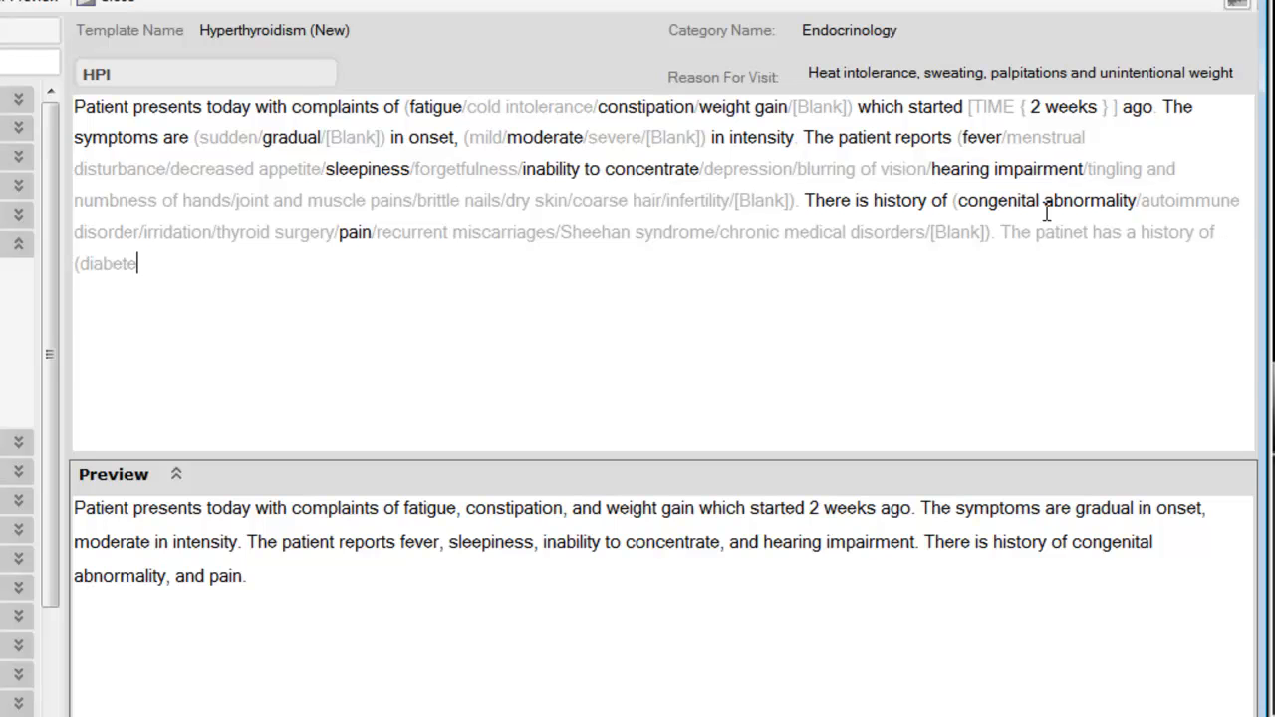
text(s/hypertension/)
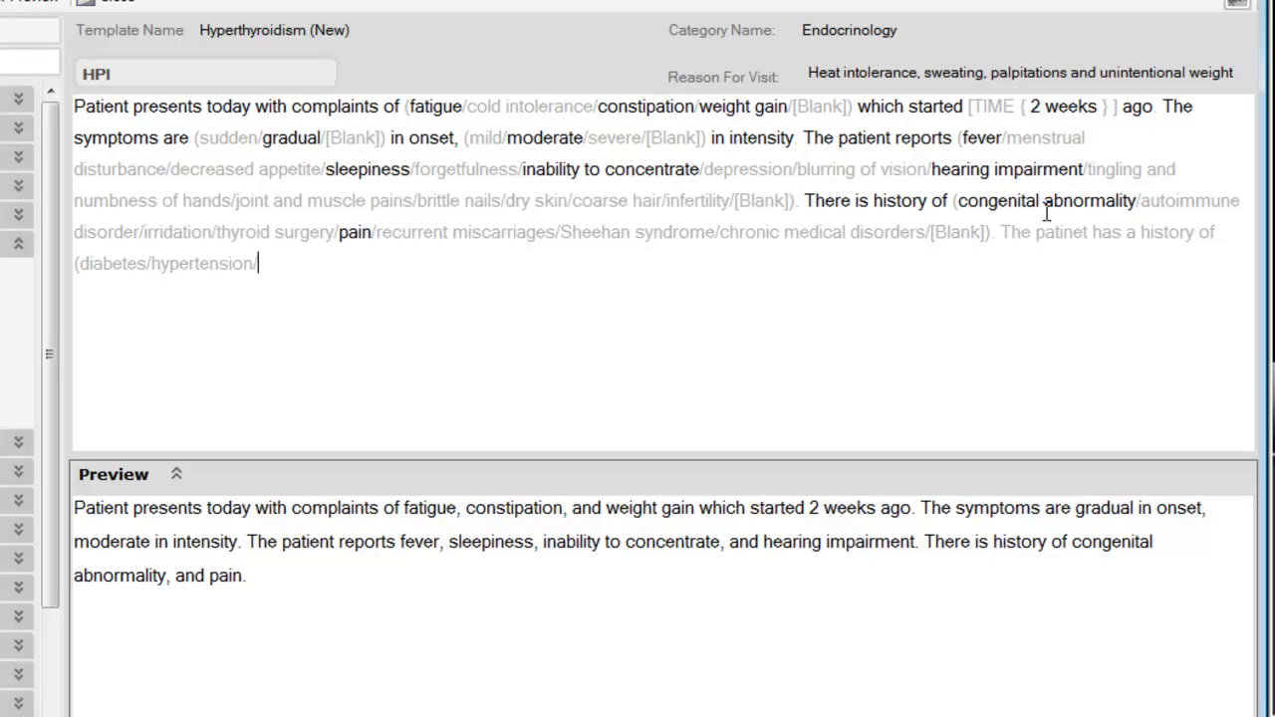
text(chest pain)
text(.))
key(BackSpace)
key(BackSpace)
text())
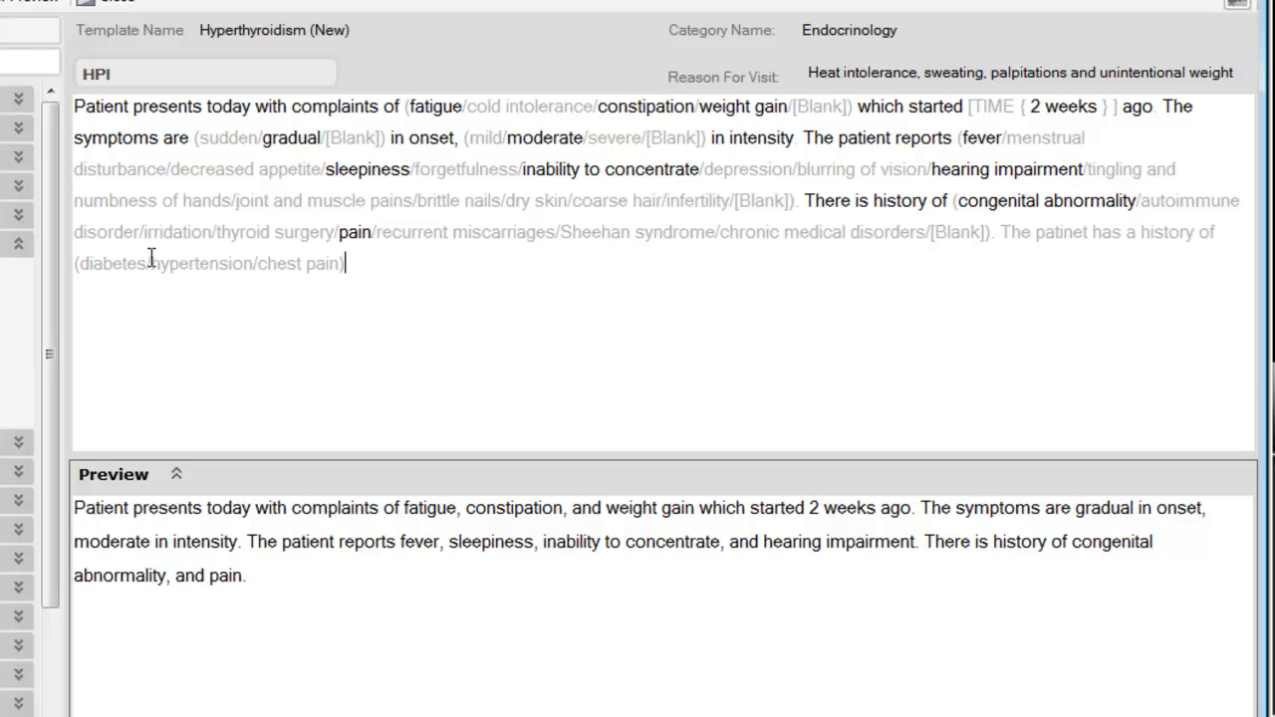
text(.)
Step: Include the newly added history sentence with diabetes and chest pain selected, and save the template
click(1063, 232)
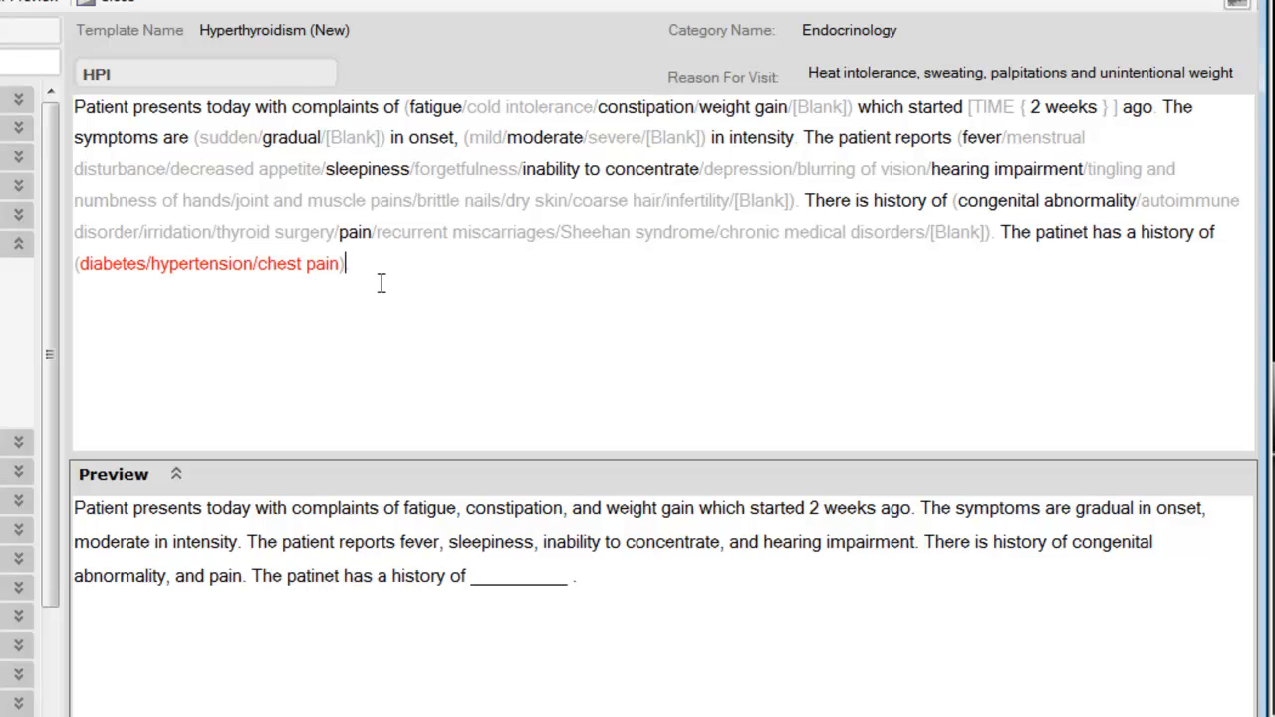
click(117, 264)
click(304, 264)
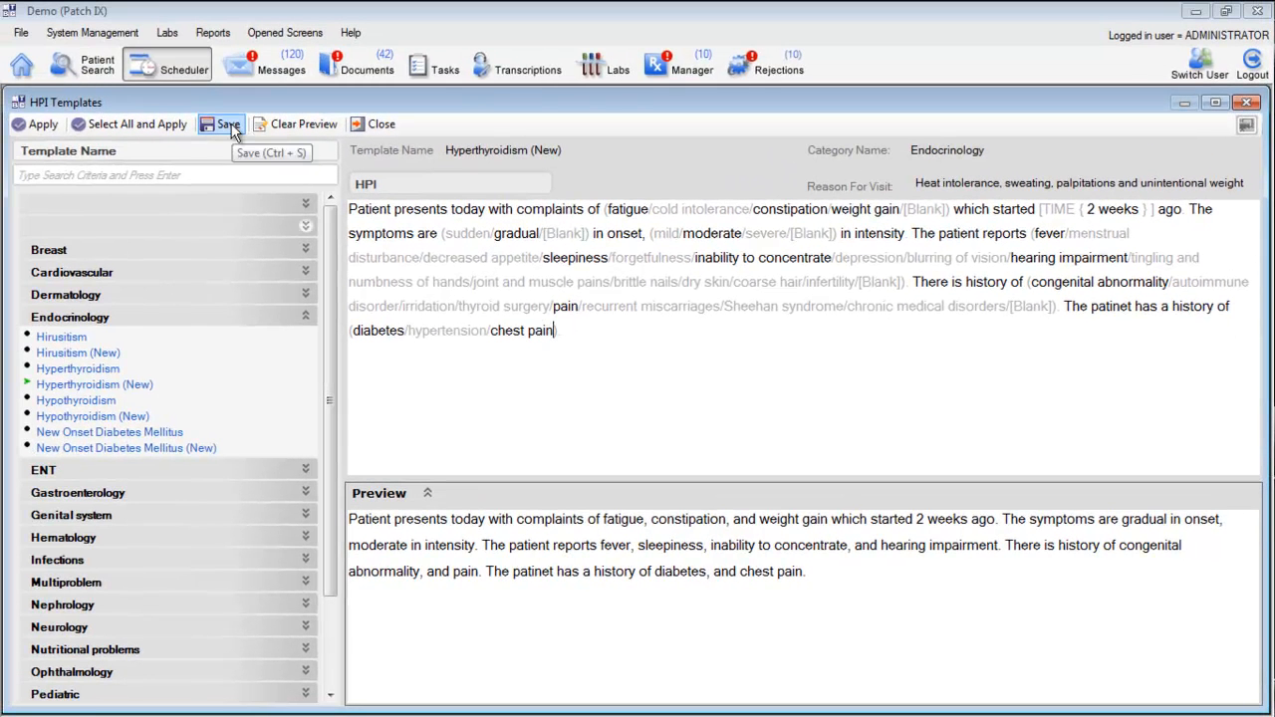
click(230, 128)
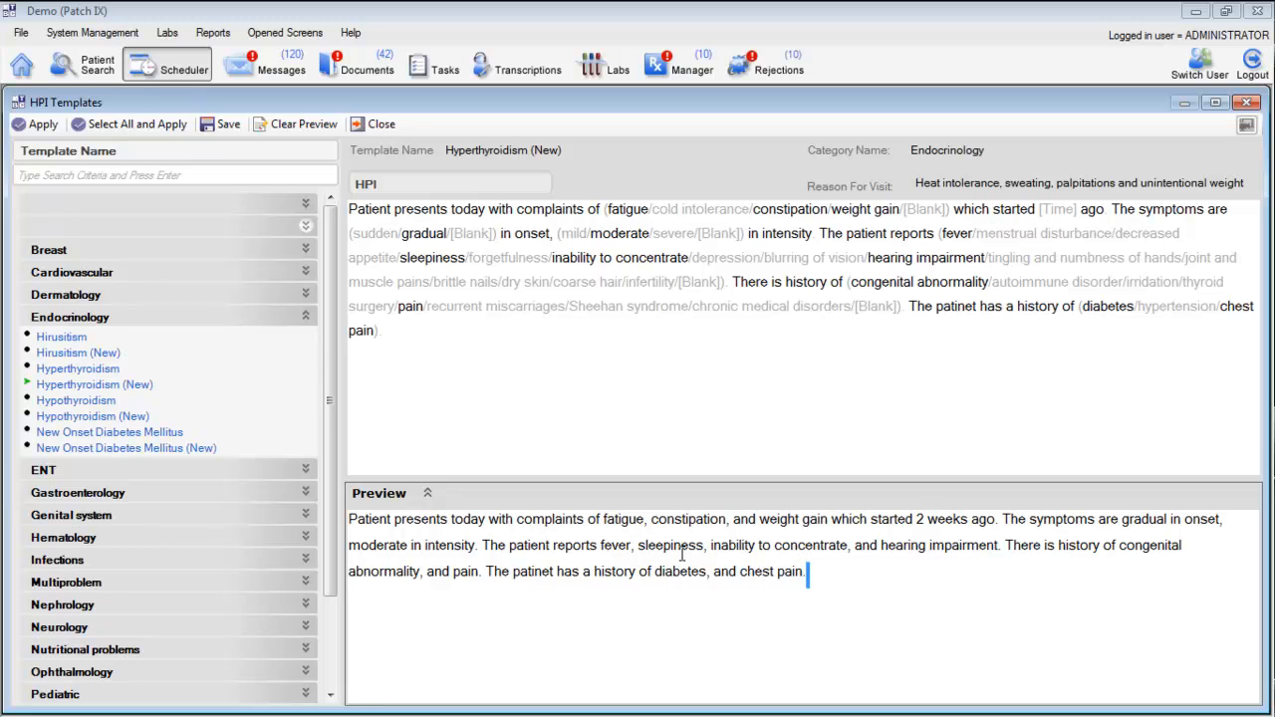
Step: Highlight the composed HPI text in the preview, and open the Anxiety (New) template from the Psychiatry category
drag(817, 567, 354, 508)
drag(329, 391, 312, 532)
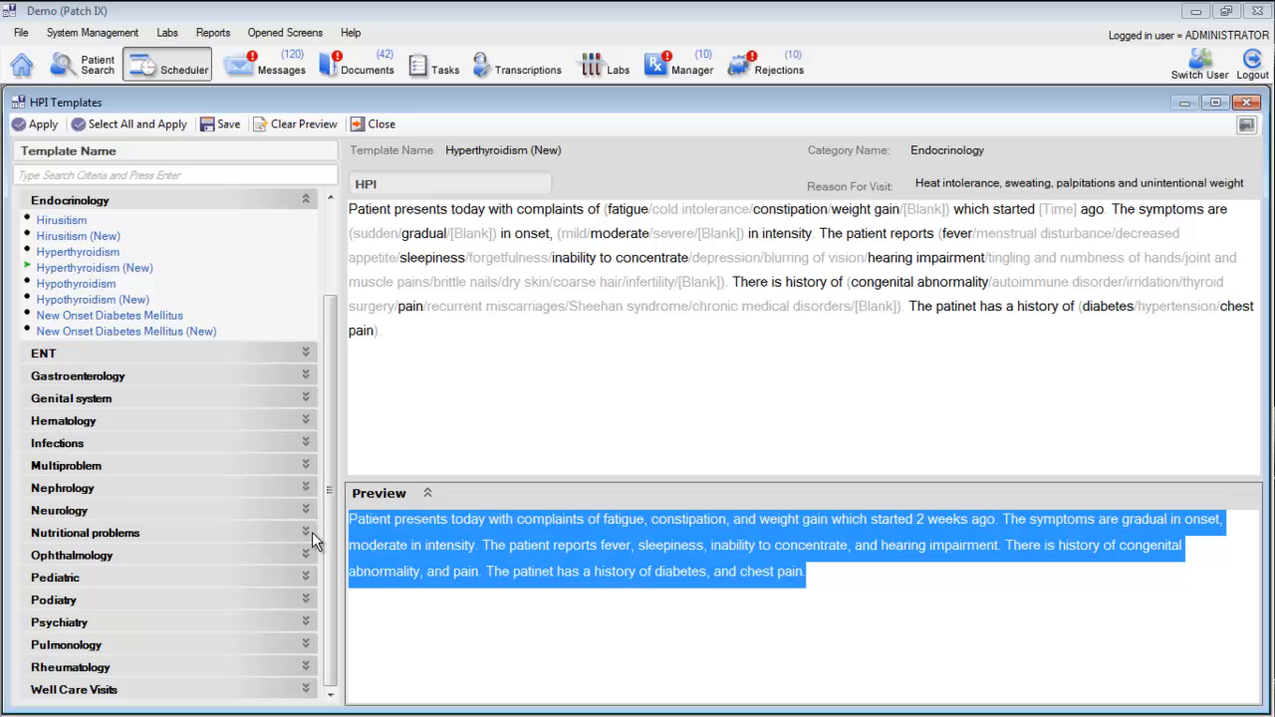
click(59, 623)
click(71, 658)
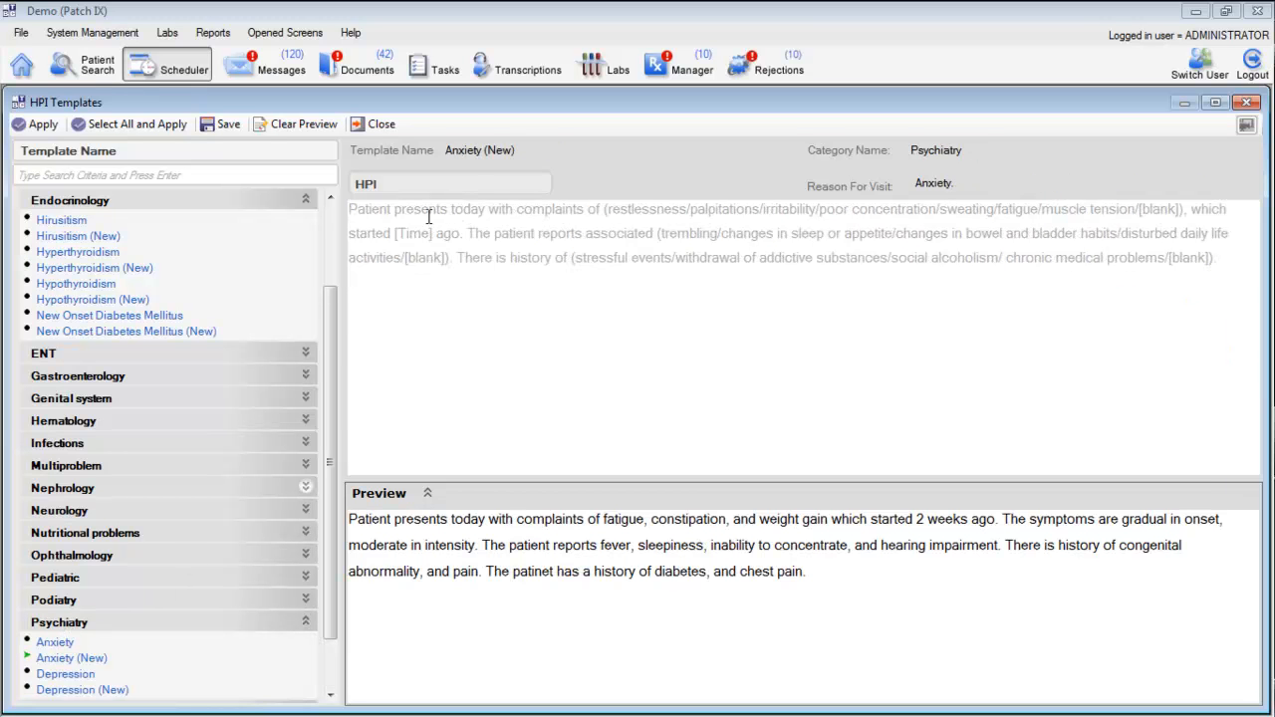
Step: Include the anxiety complaints sentence with irritability and sweating selected, and set the onset time to 2 weeks
click(368, 211)
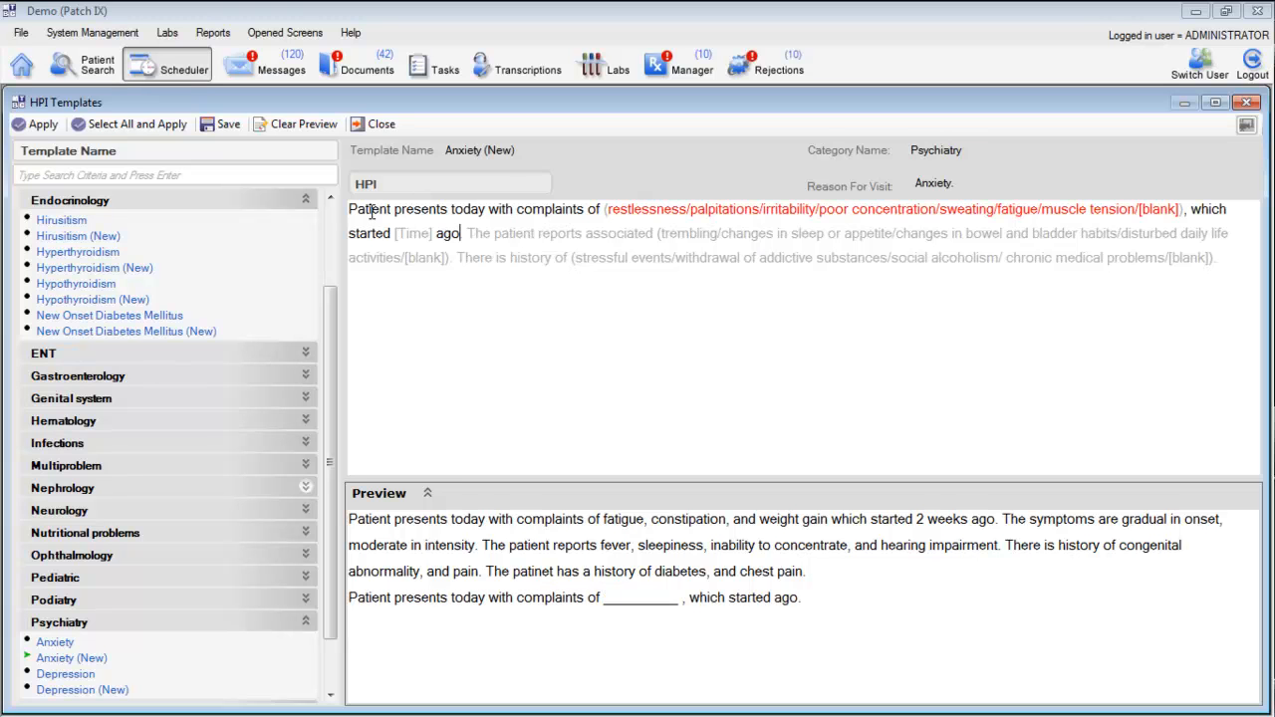
click(782, 209)
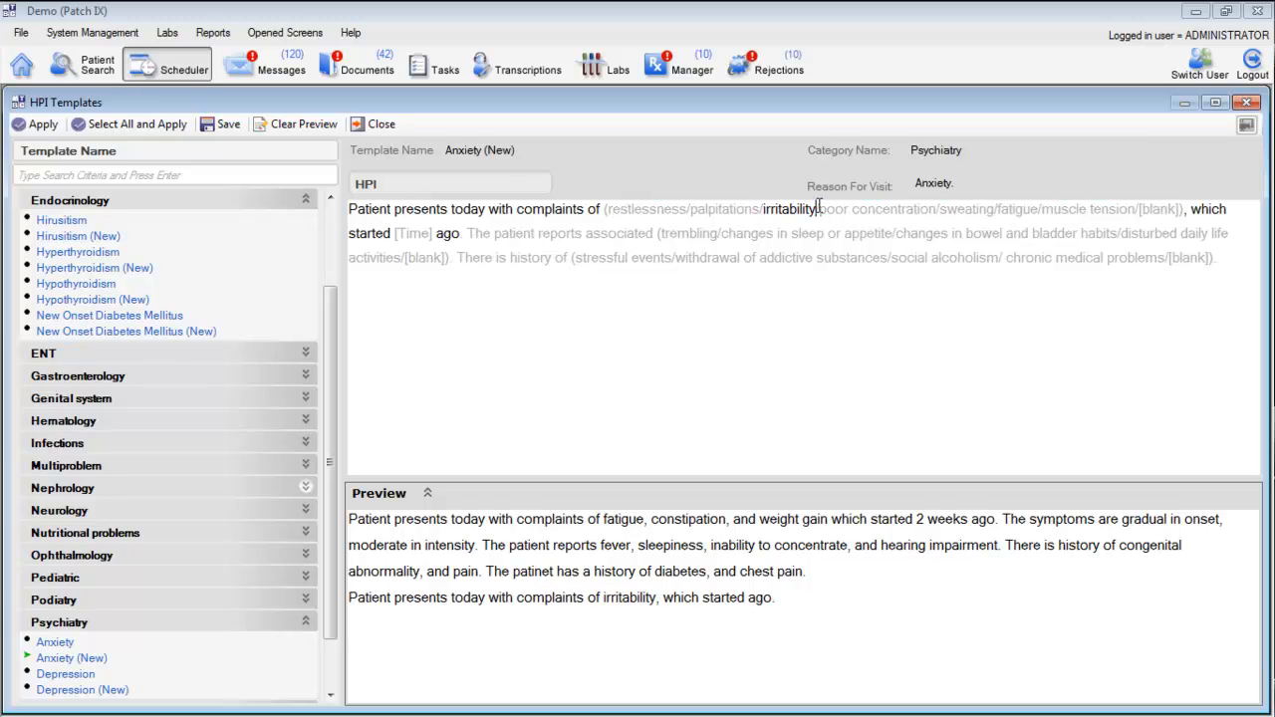
click(973, 210)
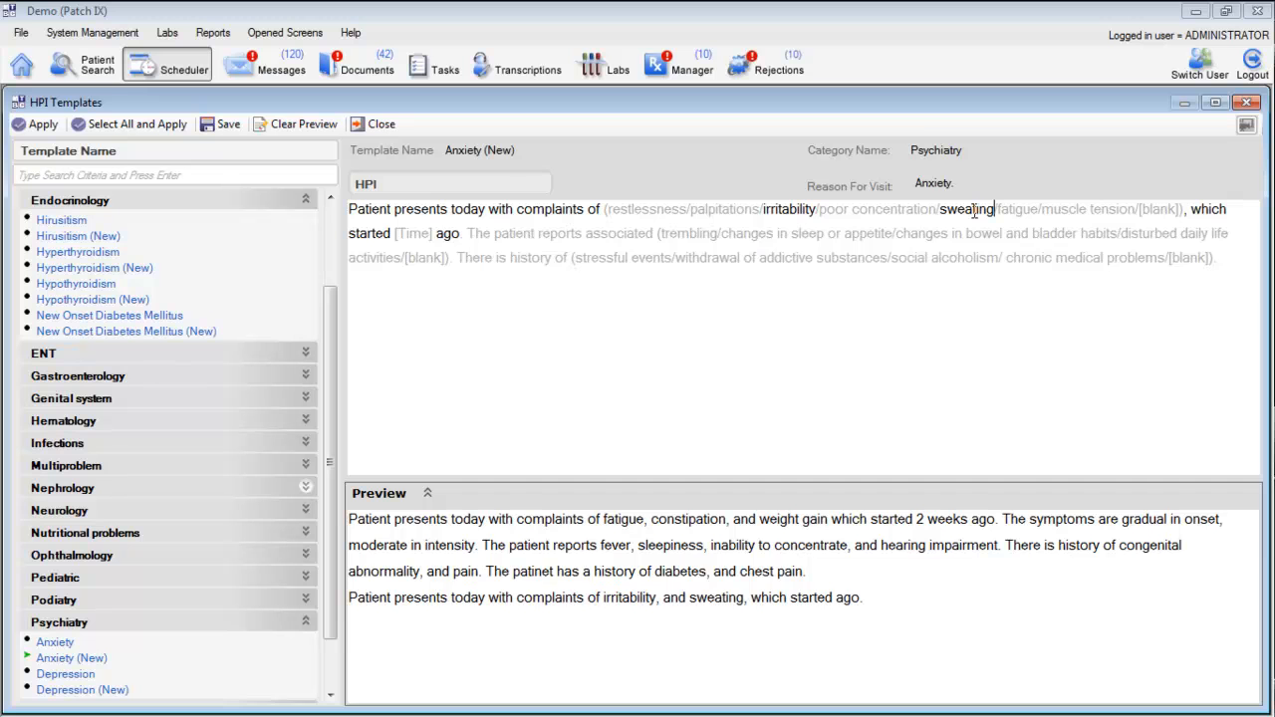
click(414, 233)
click(468, 326)
click(532, 303)
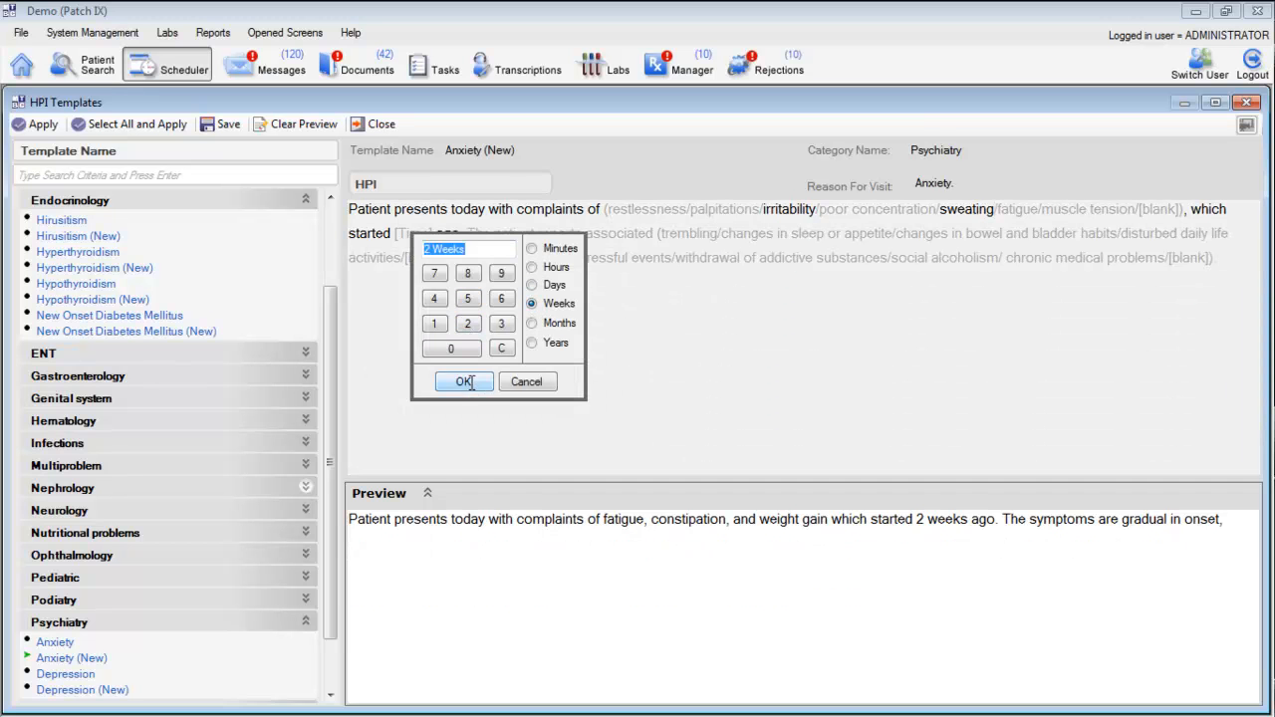
click(463, 381)
Step: Include the associated symptoms sentence with changes in sleep or appetite and changes in bowel and bladder habits selected
click(597, 235)
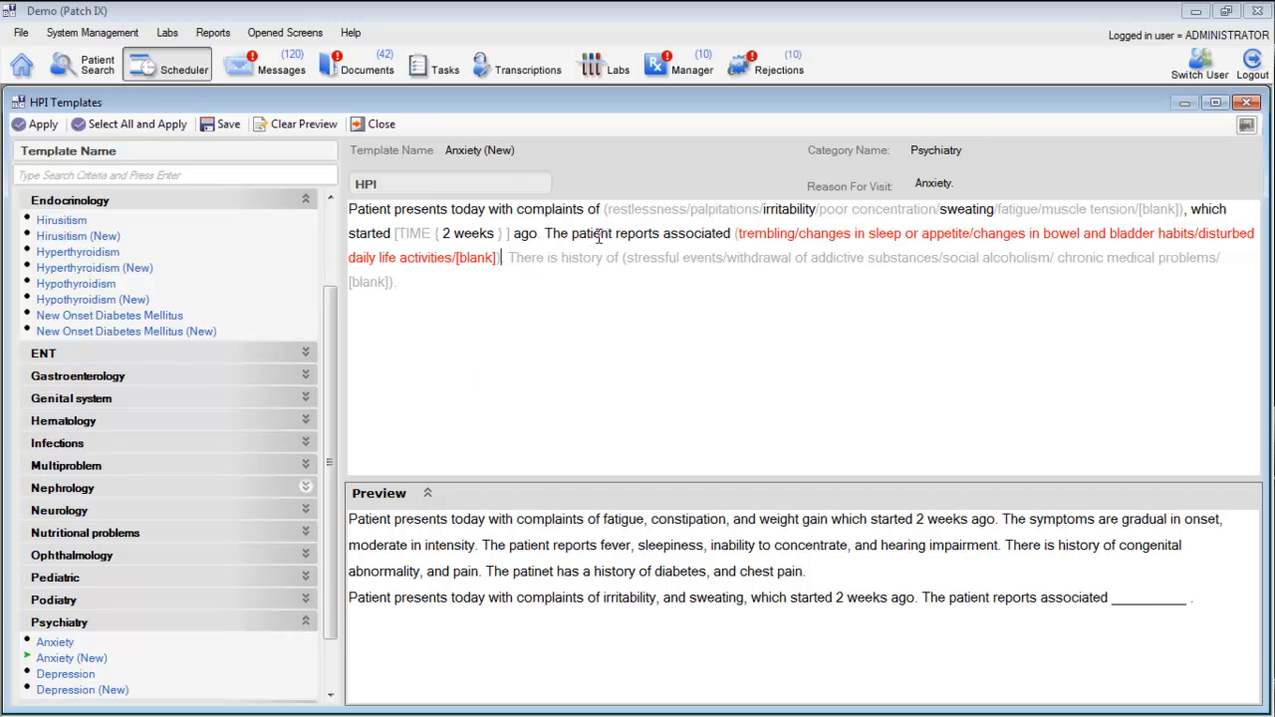
click(837, 236)
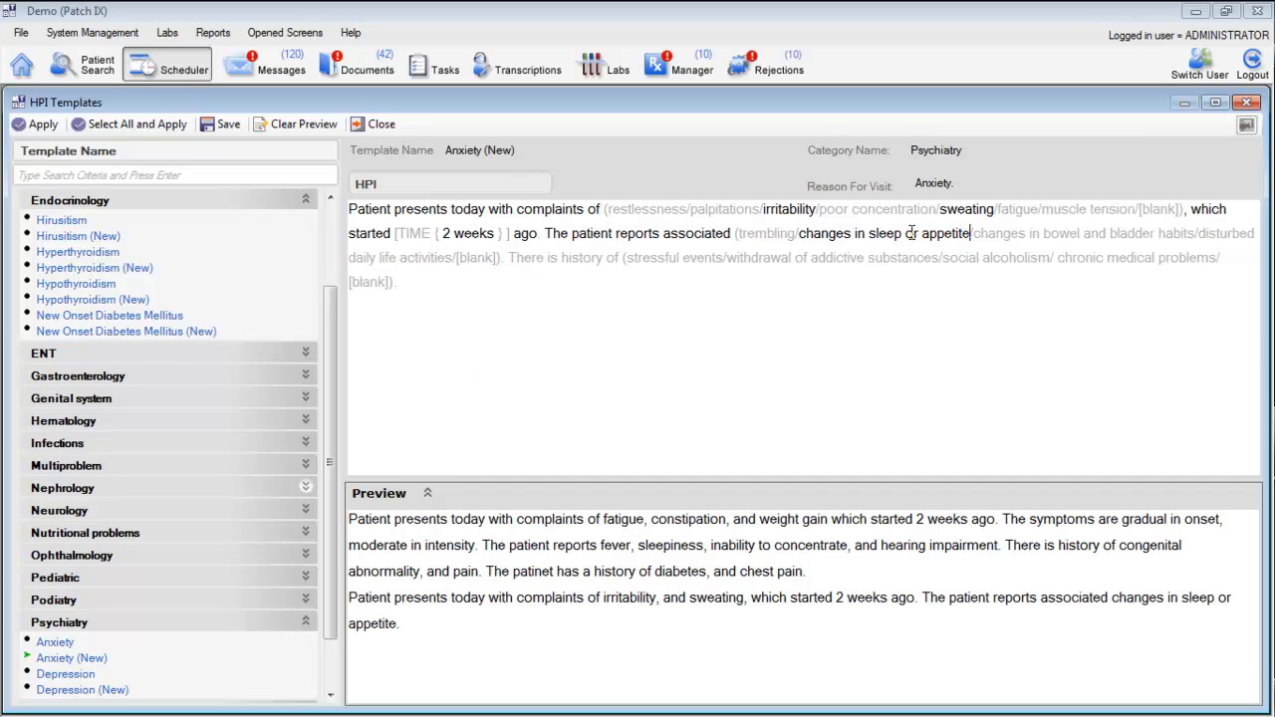
click(1015, 236)
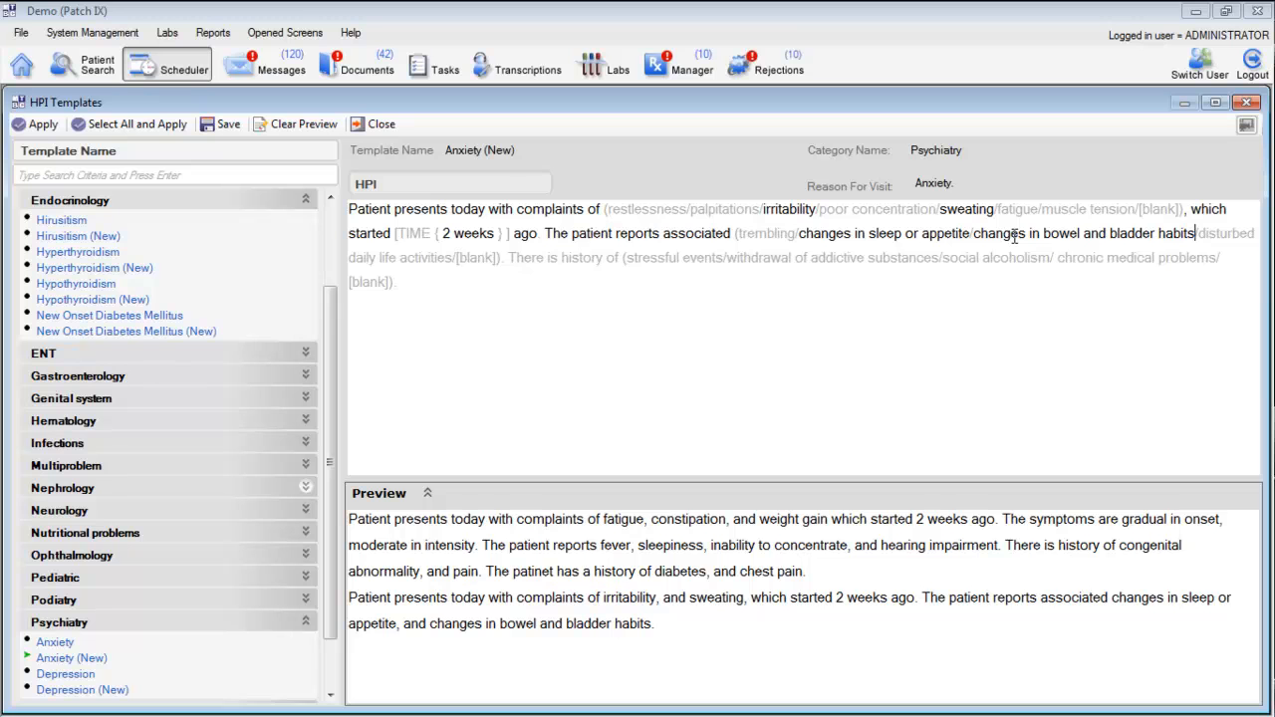
Step: Include the history sentence with stressful events, withdrawal of addictive substances and chronic medical problems selected
click(543, 259)
click(689, 257)
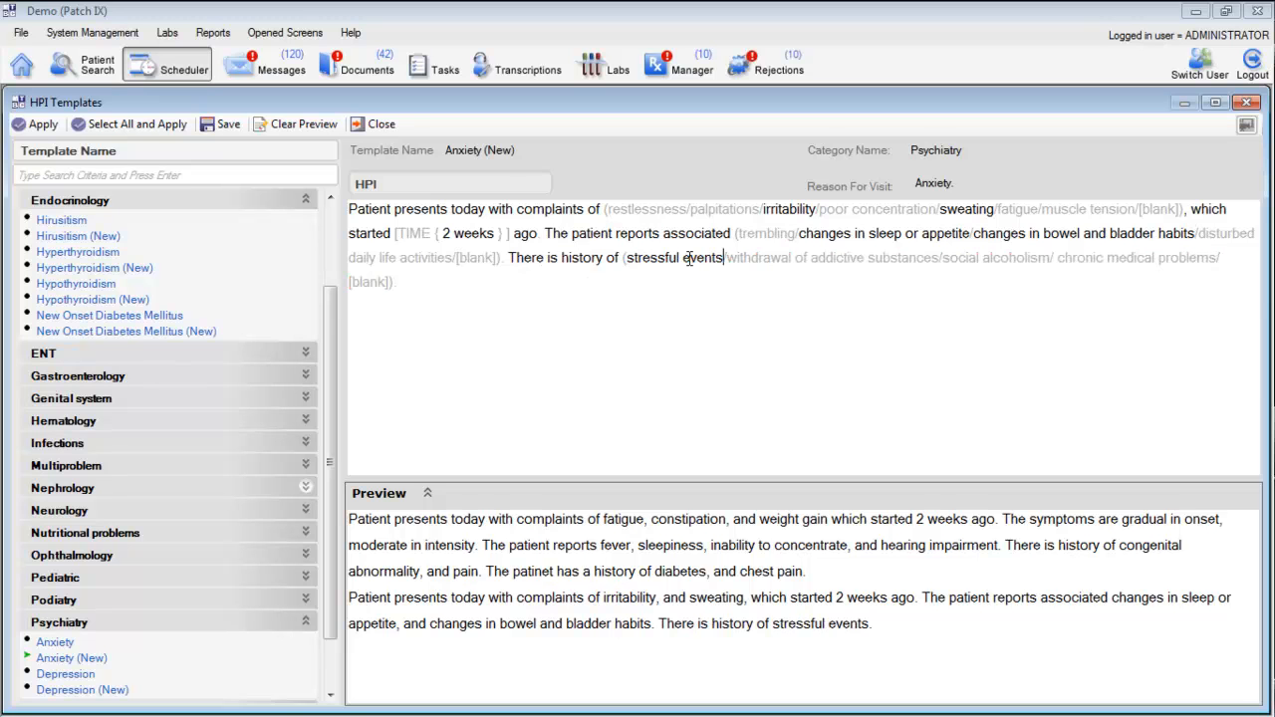
click(803, 259)
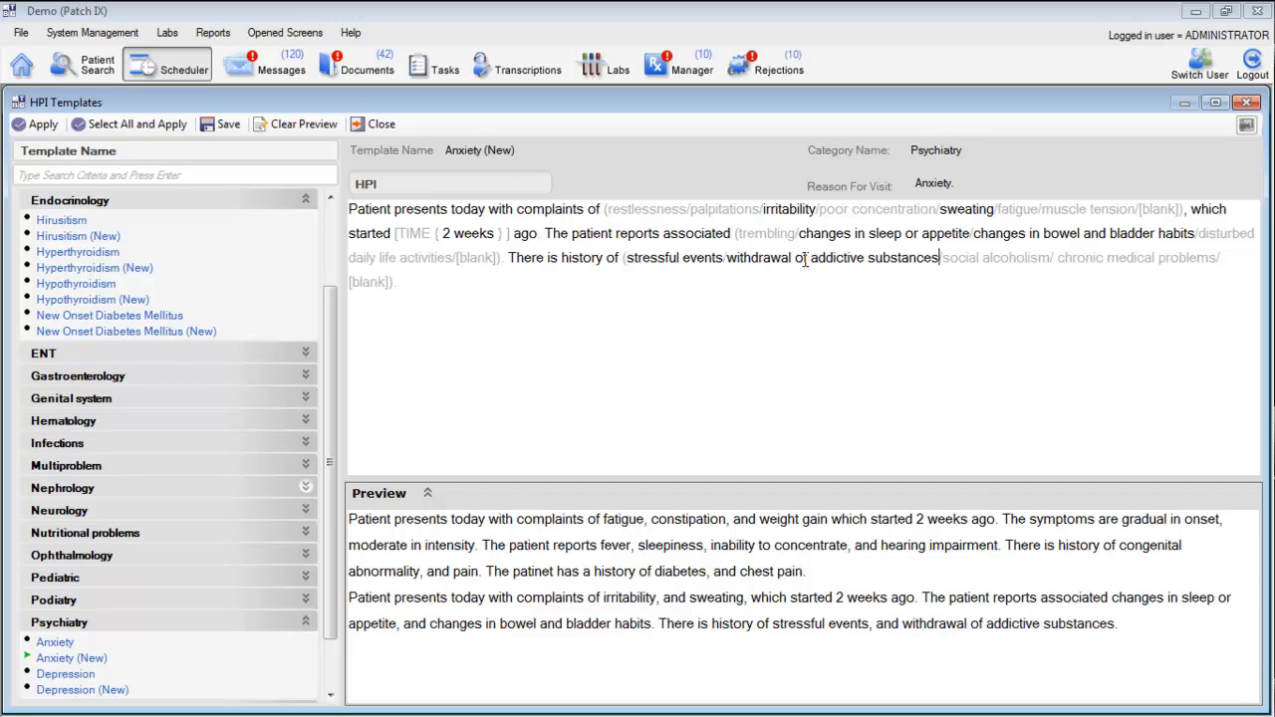
click(1102, 258)
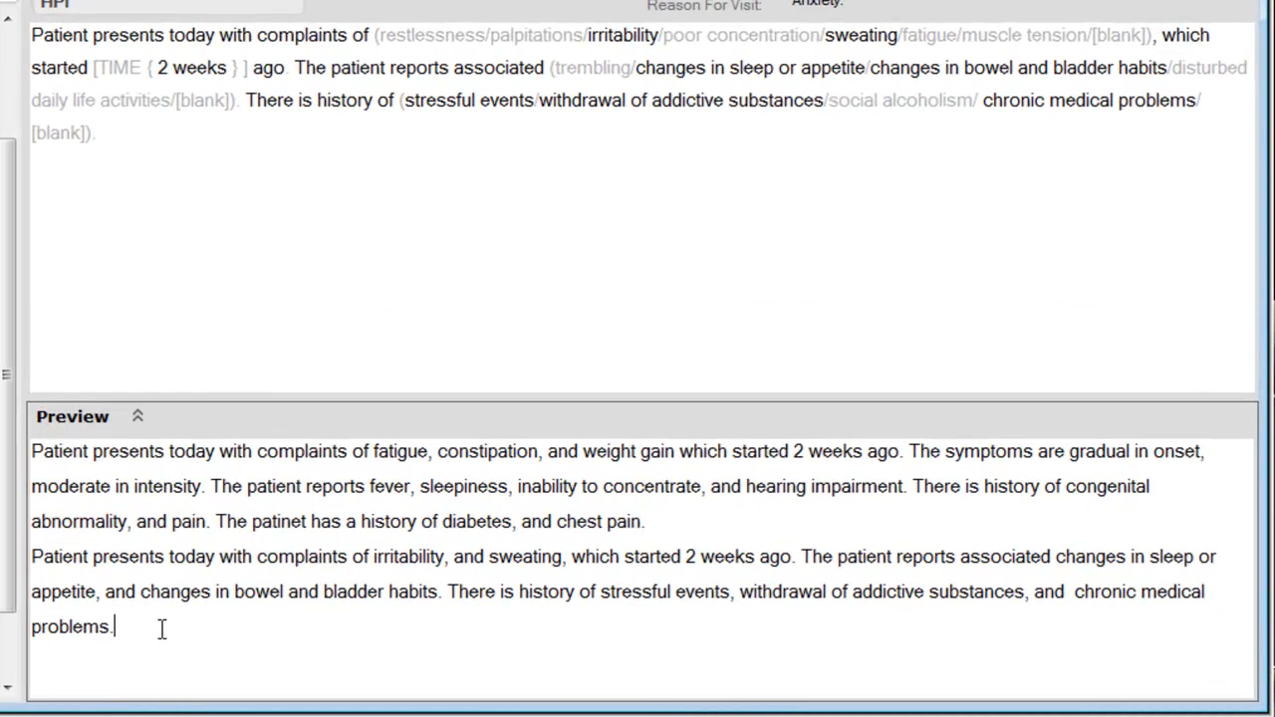
Step: Add "Chronic problems include diabetes and hypertension." at the end of the preview text, and apply the combined HPI to the patient's chart
text(Chronic problems incl)
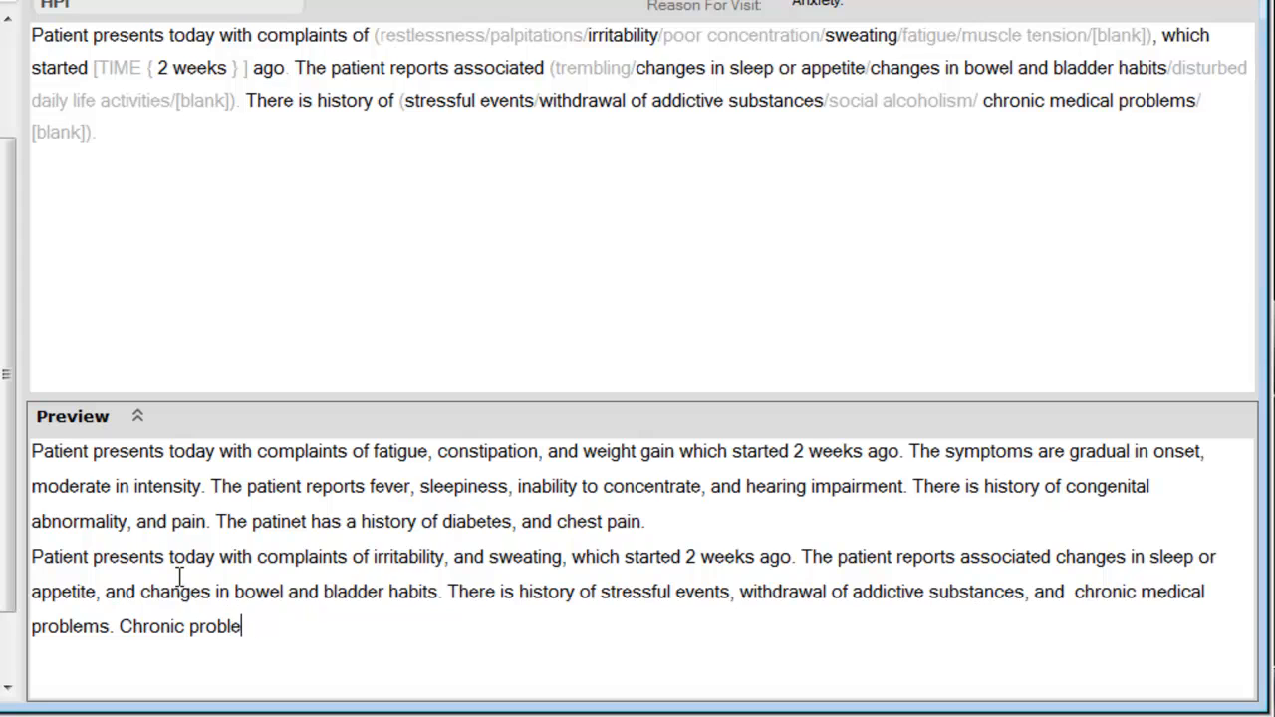
key(BackSpace)
key(BackSpace)
text(clude d)
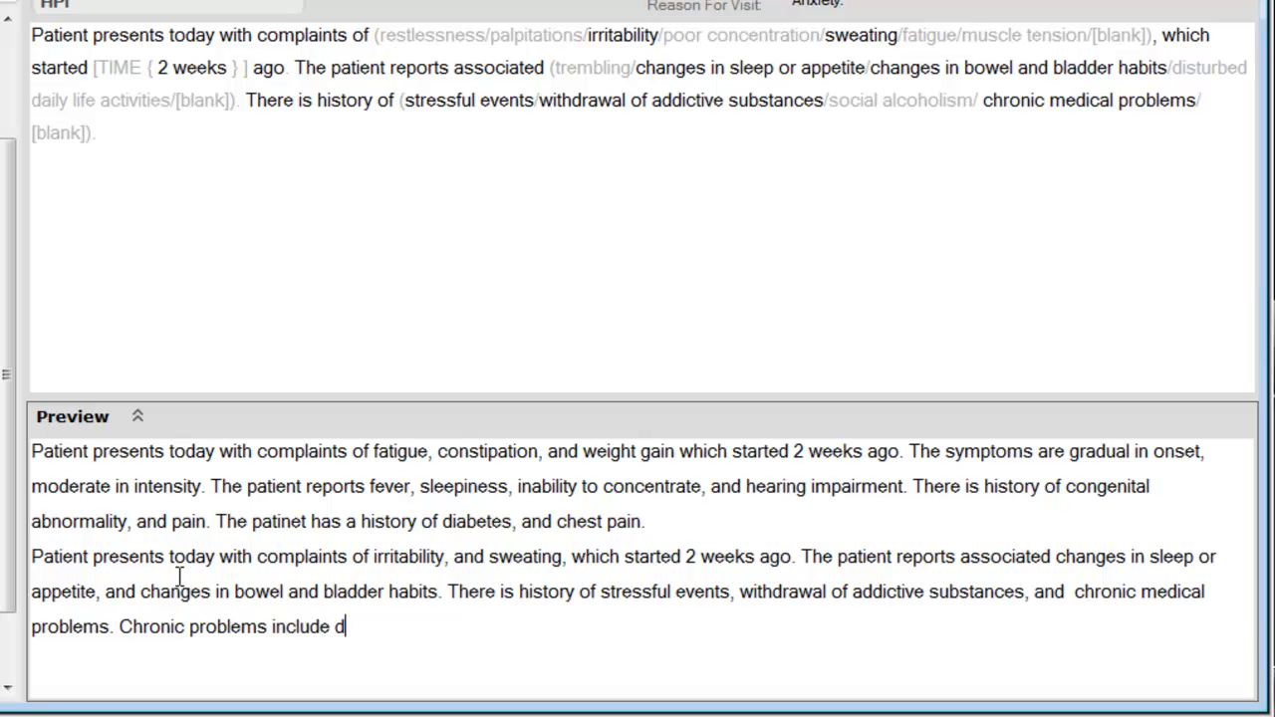
text(iabetes and hyper)
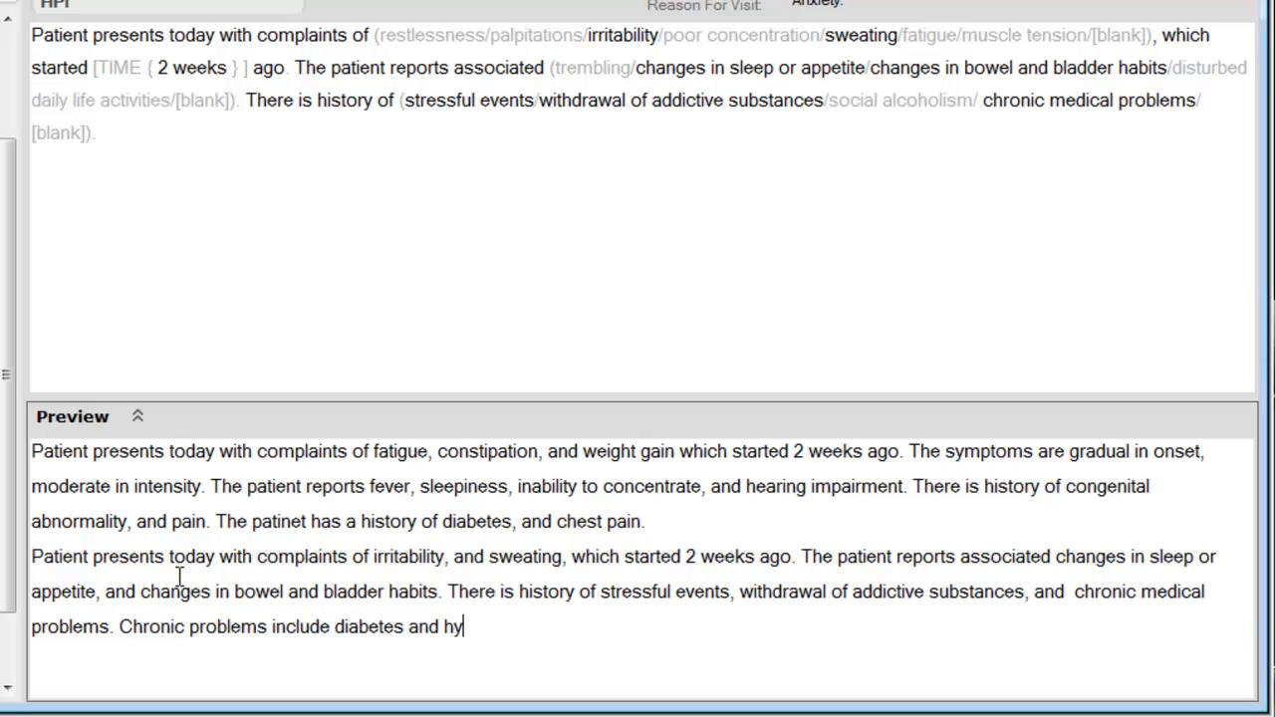
text(tension.)
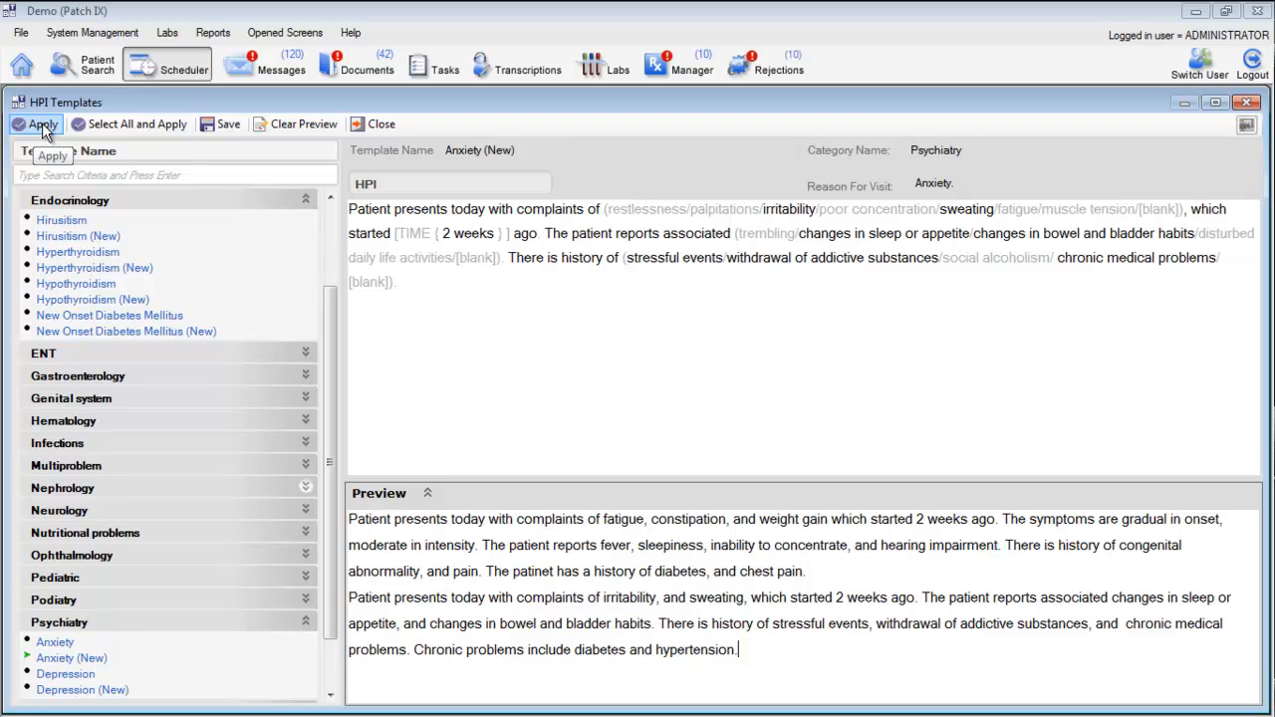
click(39, 125)
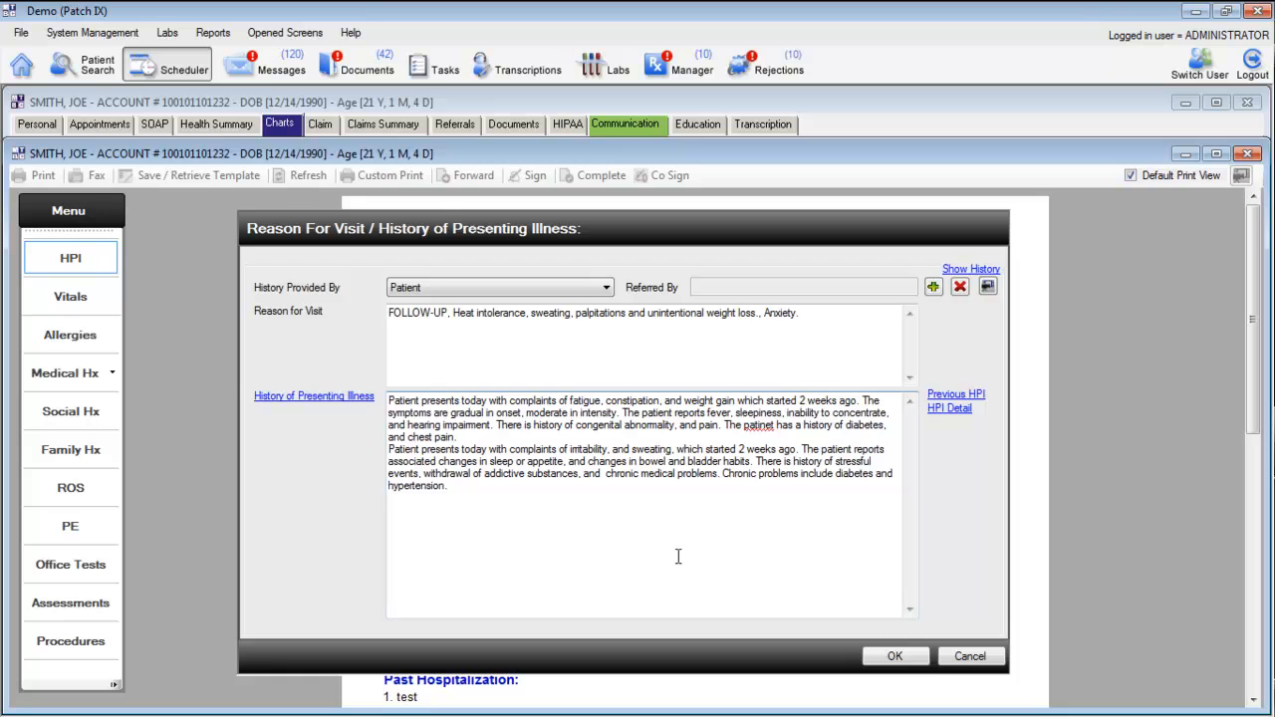
click(915, 662)
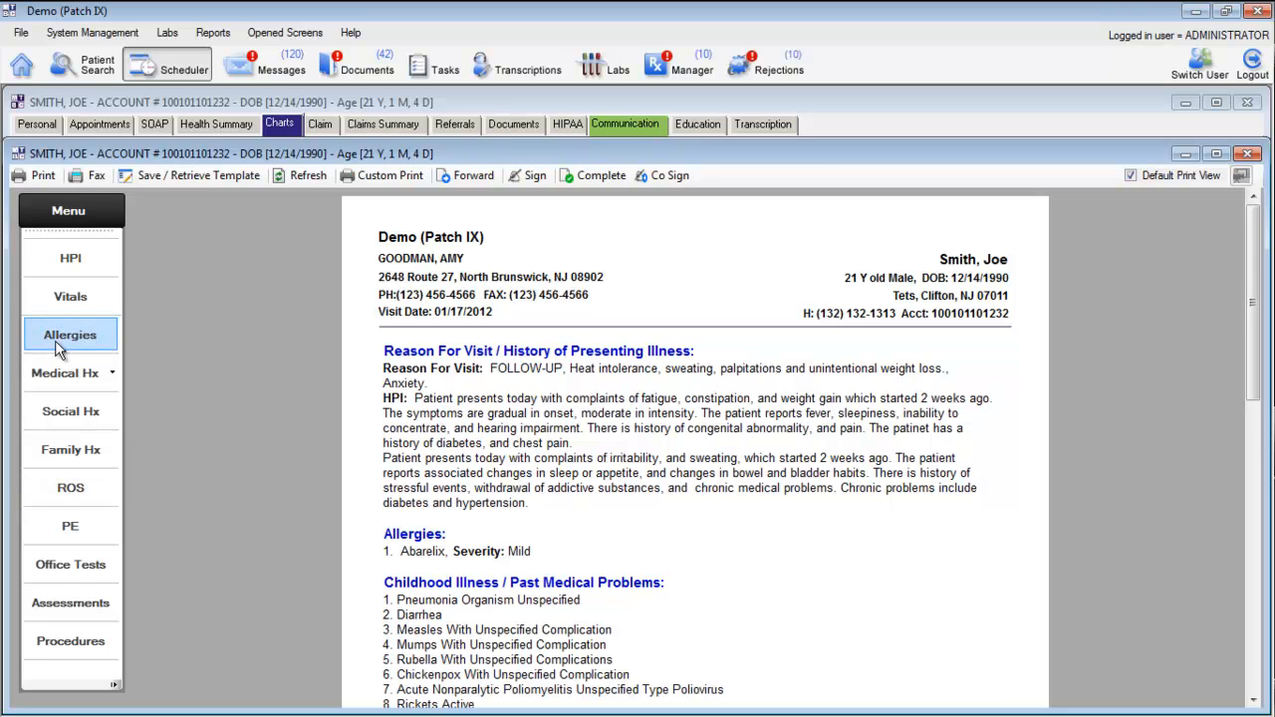
Step: View the patient's allergy list, first from the Allergies heading in the chart note and again from the chart's section list
click(411, 538)
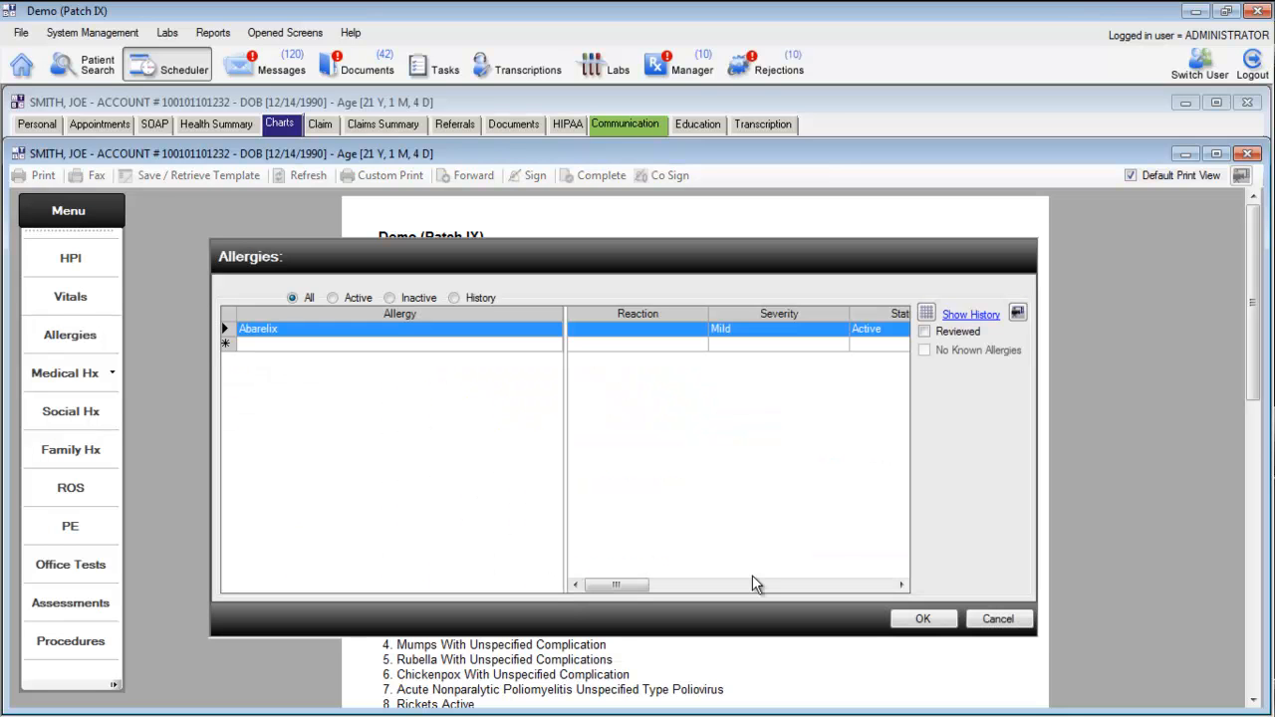
click(1004, 619)
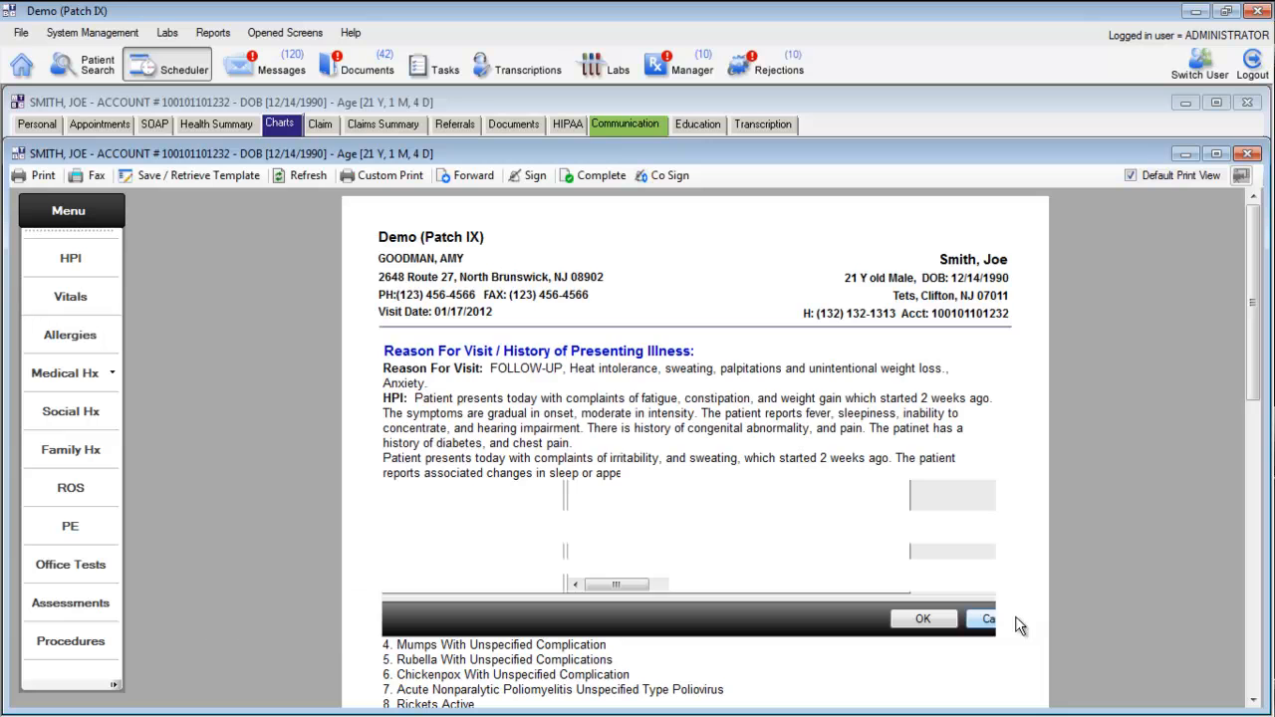
click(68, 332)
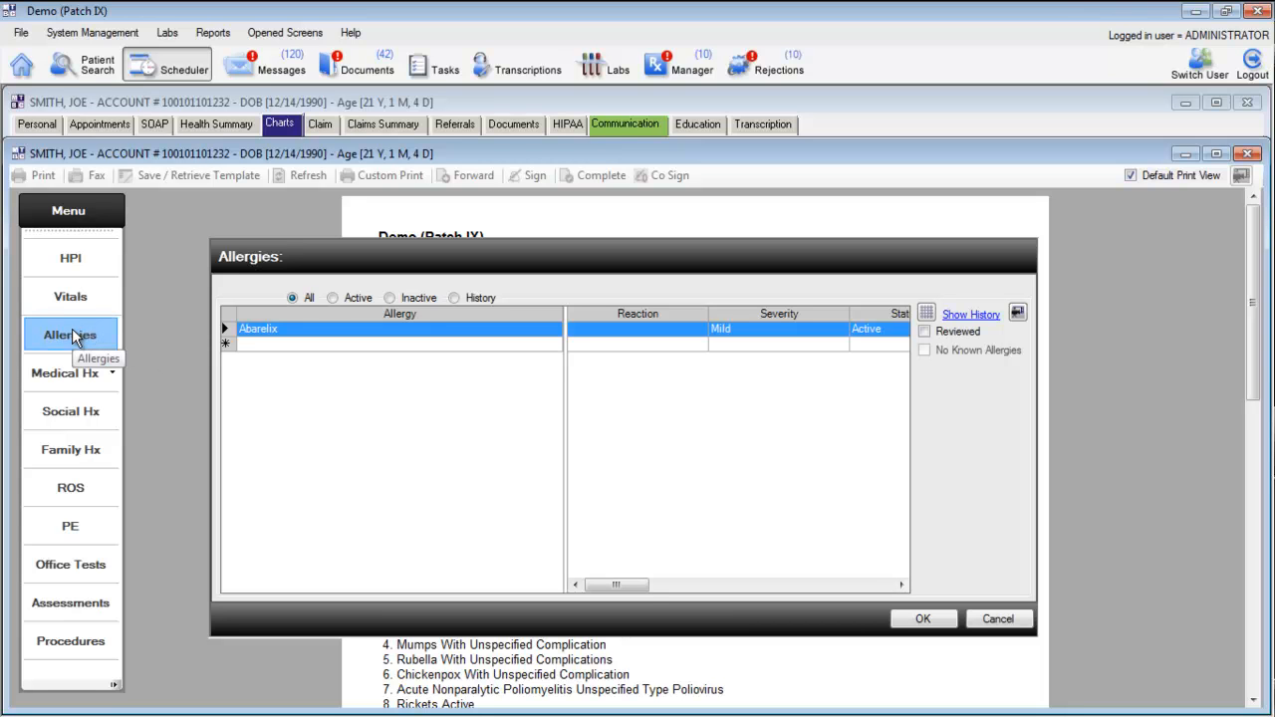
Step: Open the Review of System section and look through the previous ROS assessments, highlighting the 06/18/2011 cholecystitis entry without loading it
click(71, 488)
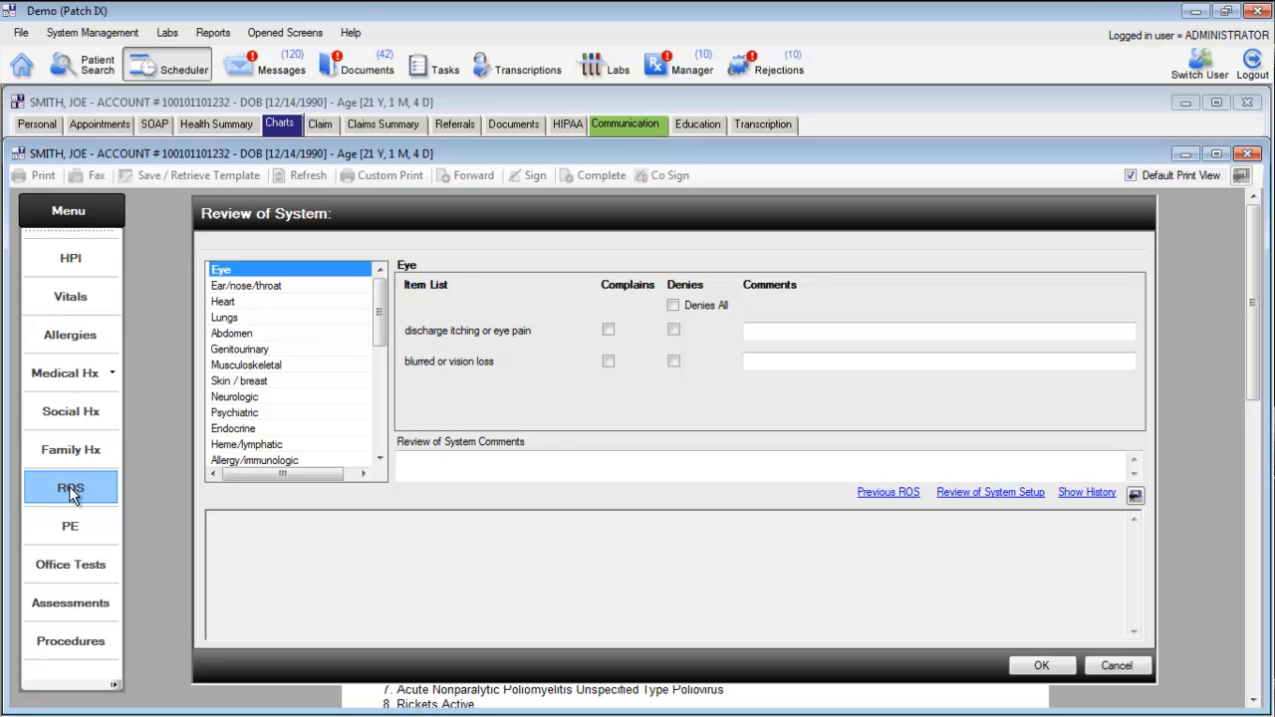
click(891, 494)
mouse_move(814, 342)
mouse_down()
mouse_move(818, 390)
mouse_move(815, 320)
mouse_up()
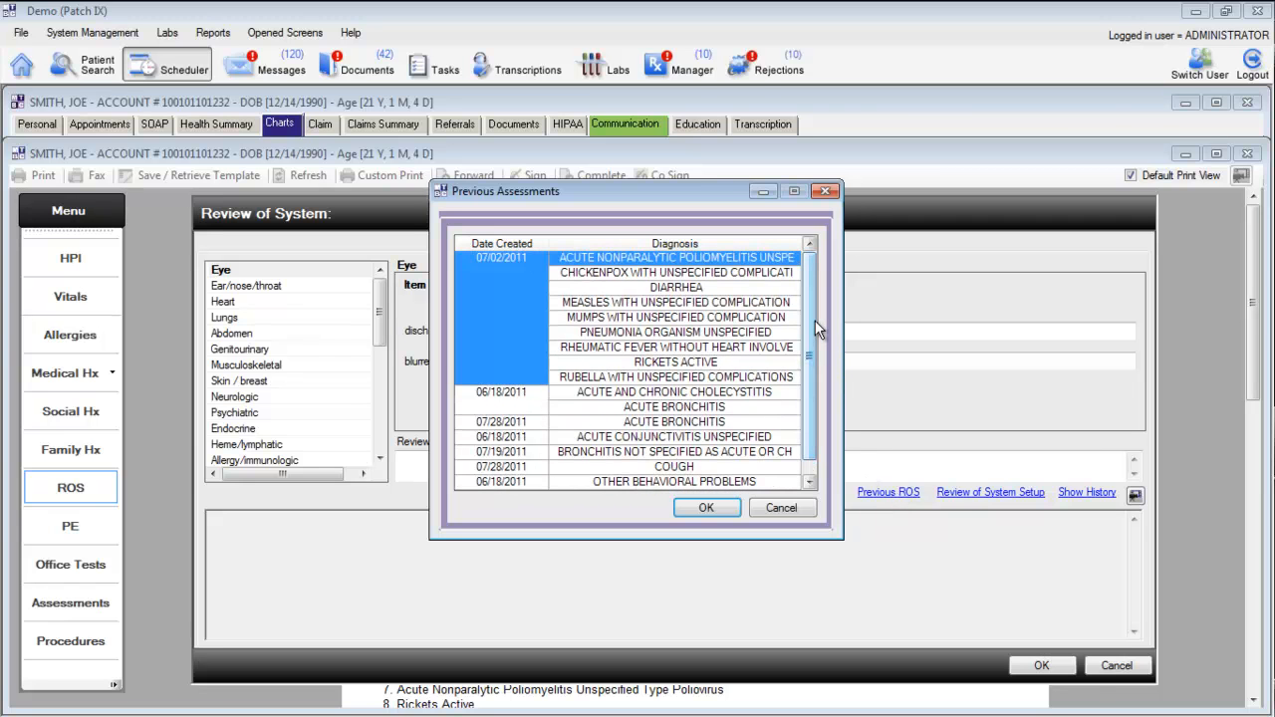
click(647, 393)
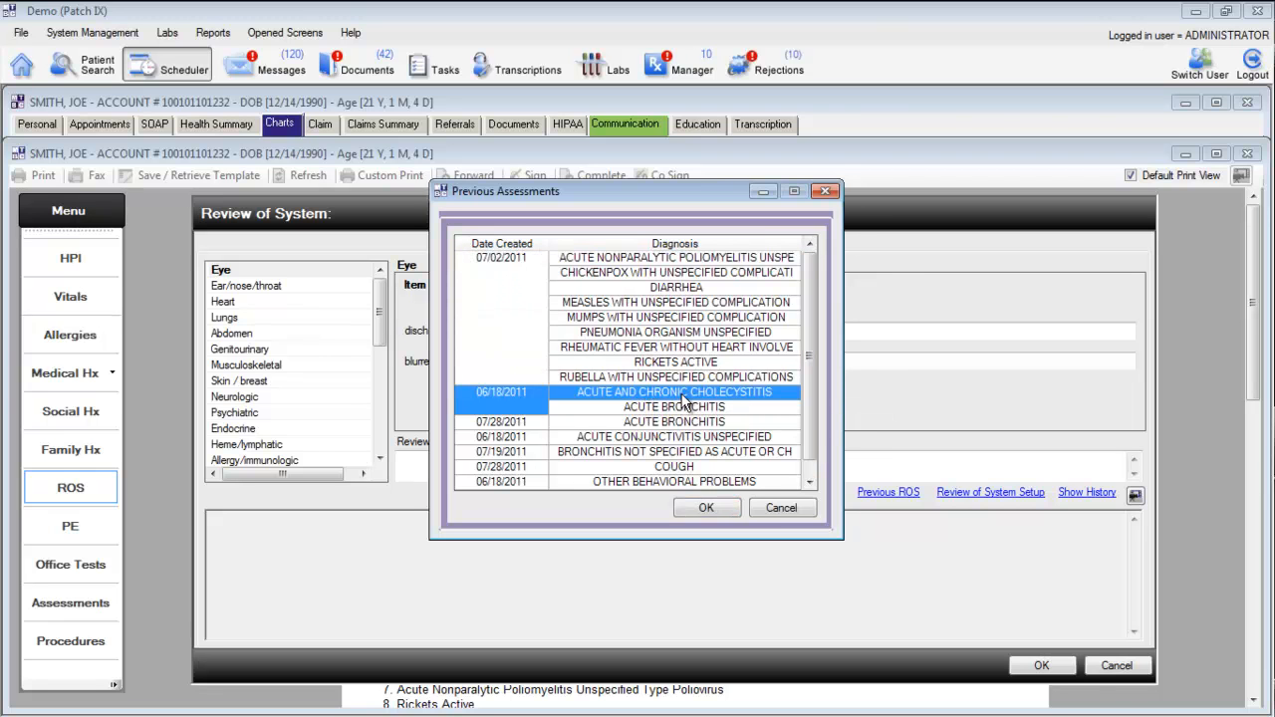
click(782, 509)
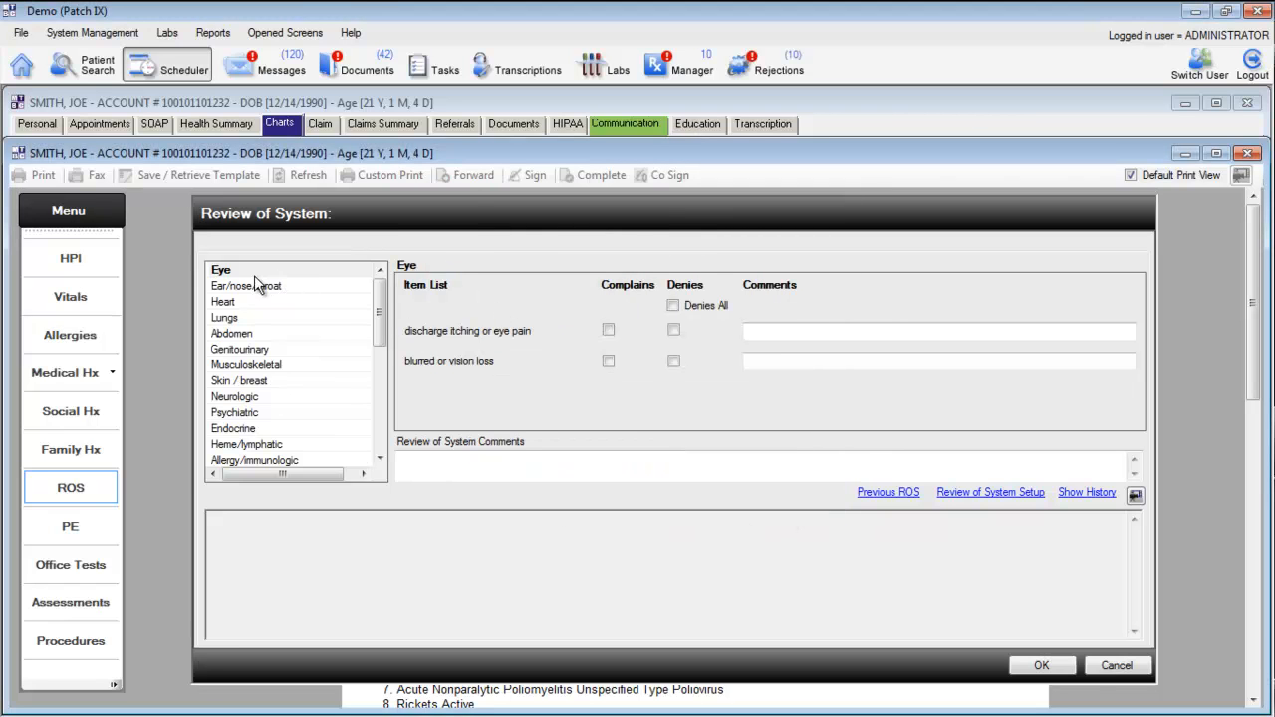
Step: Mark all Eye items as denied except blurred or vision loss, which is recorded as a complaint
mouse_move(378, 302)
mouse_down()
mouse_move(382, 409)
mouse_move(383, 309)
mouse_up()
click(673, 306)
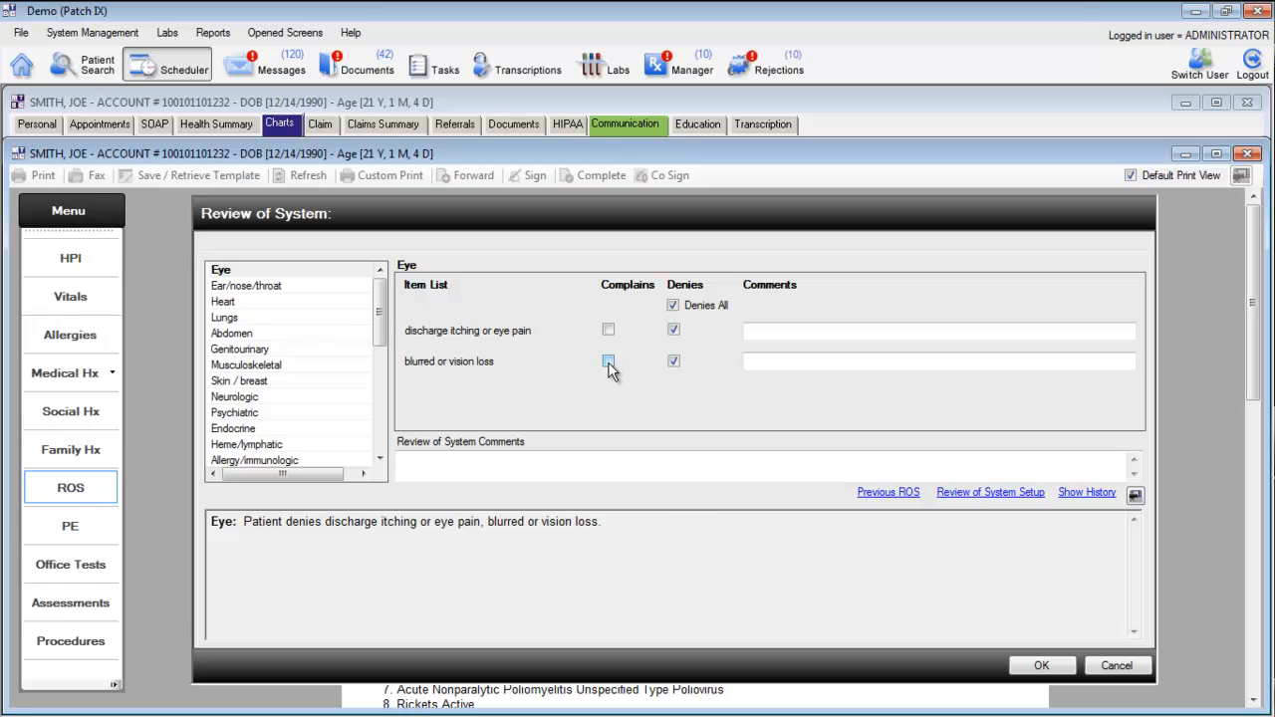
click(609, 362)
click(803, 365)
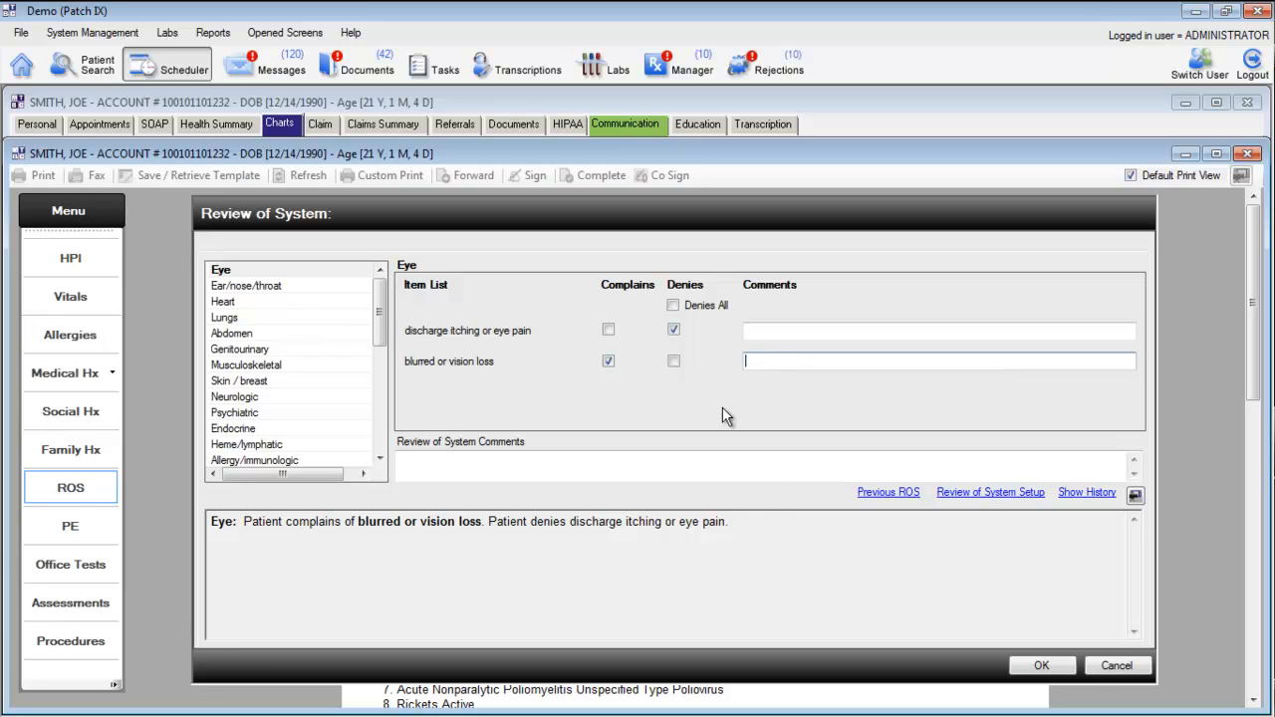
drag(735, 522, 763, 529)
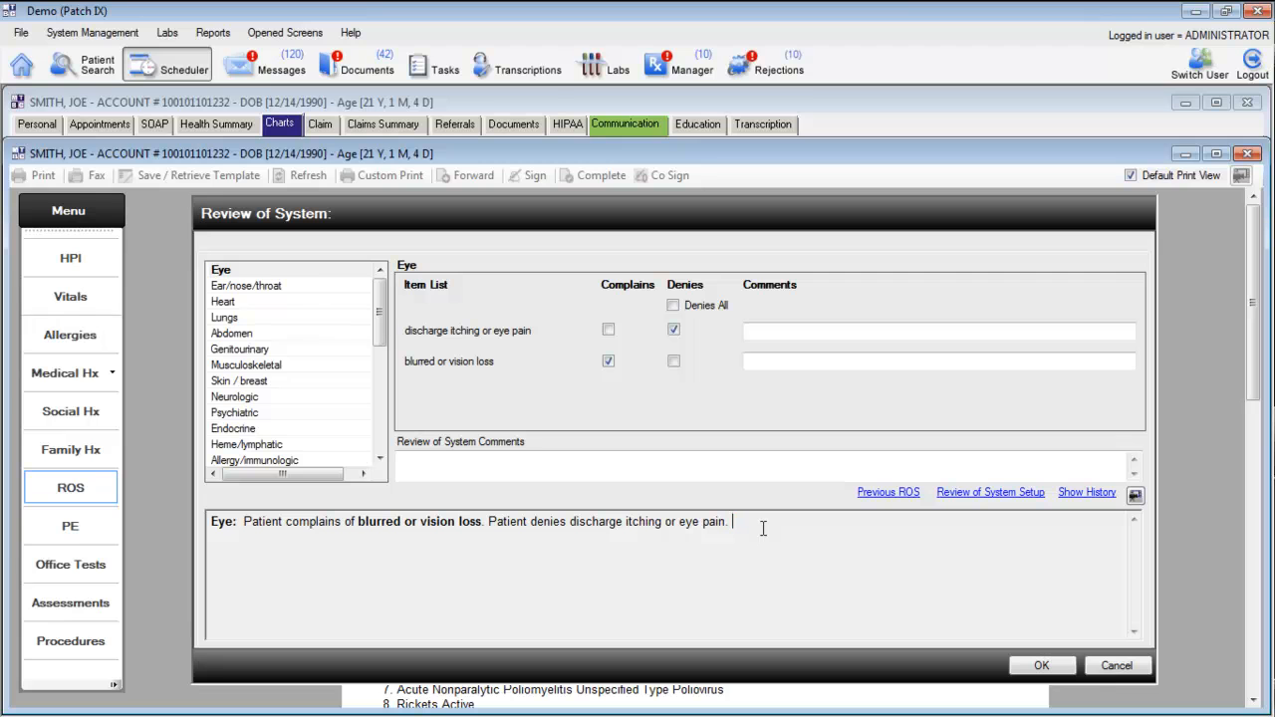
Step: Mark all Ear/nose/throat items as denied, except stuffy or runny nose and sneezing, recorded as complaints
click(295, 286)
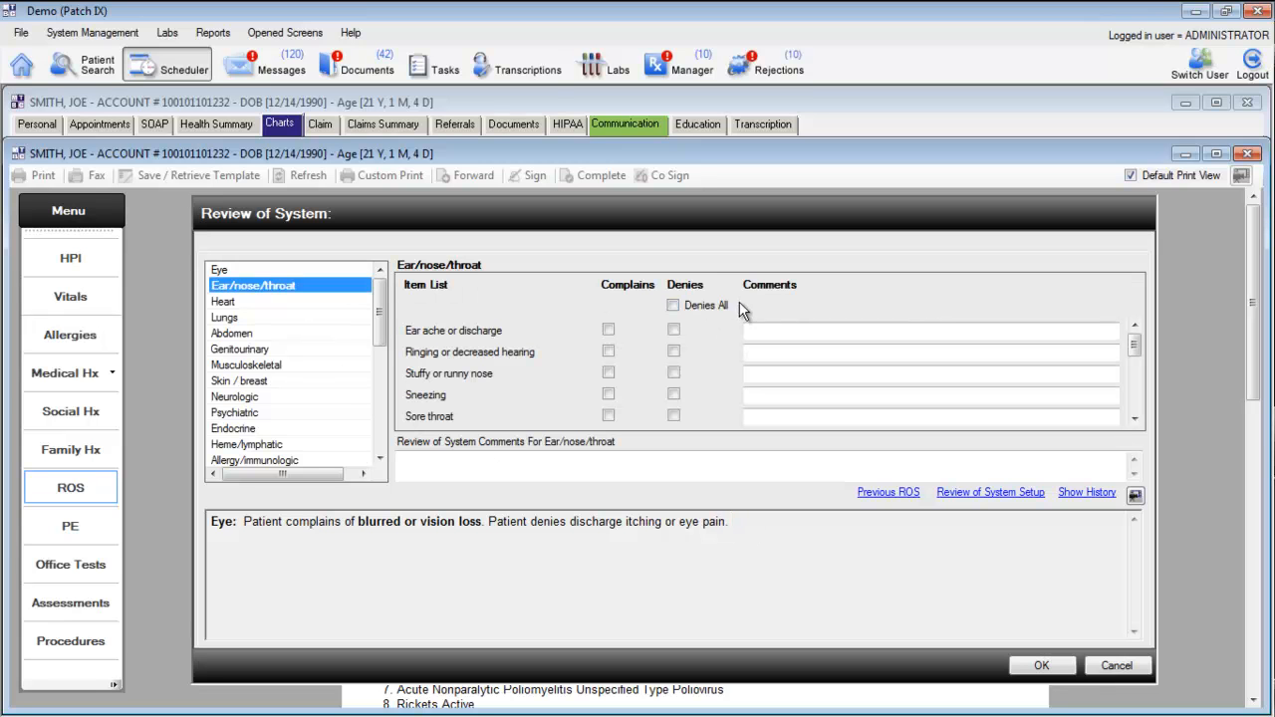
click(686, 303)
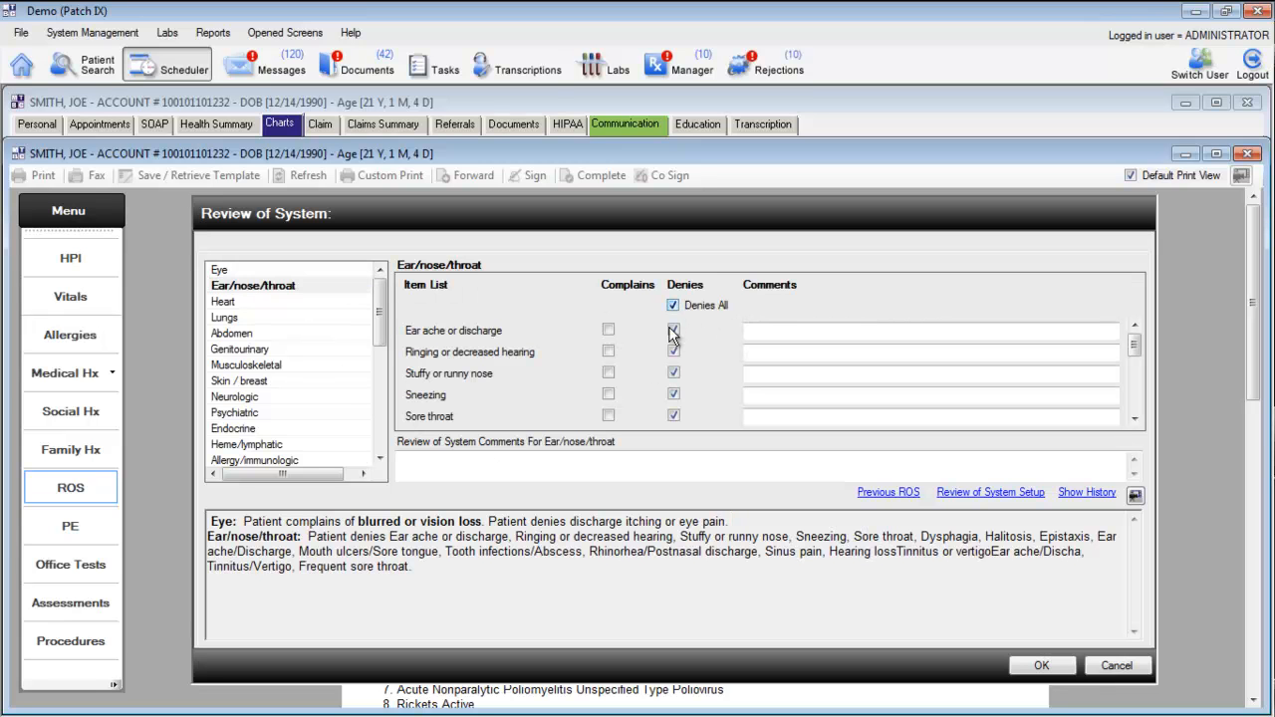
click(609, 375)
click(609, 394)
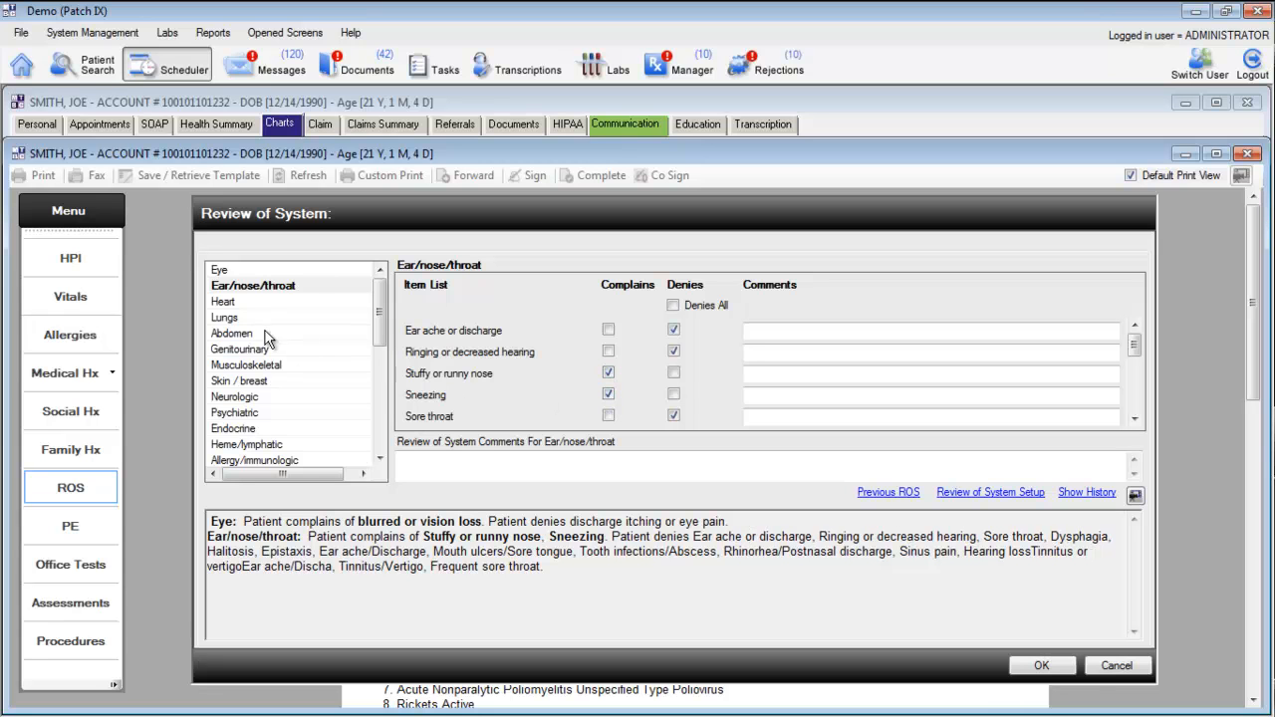
Step: For Heart, record chest pains as a complaint and mark palpitations and dyspnea on exertion as denied
click(255, 303)
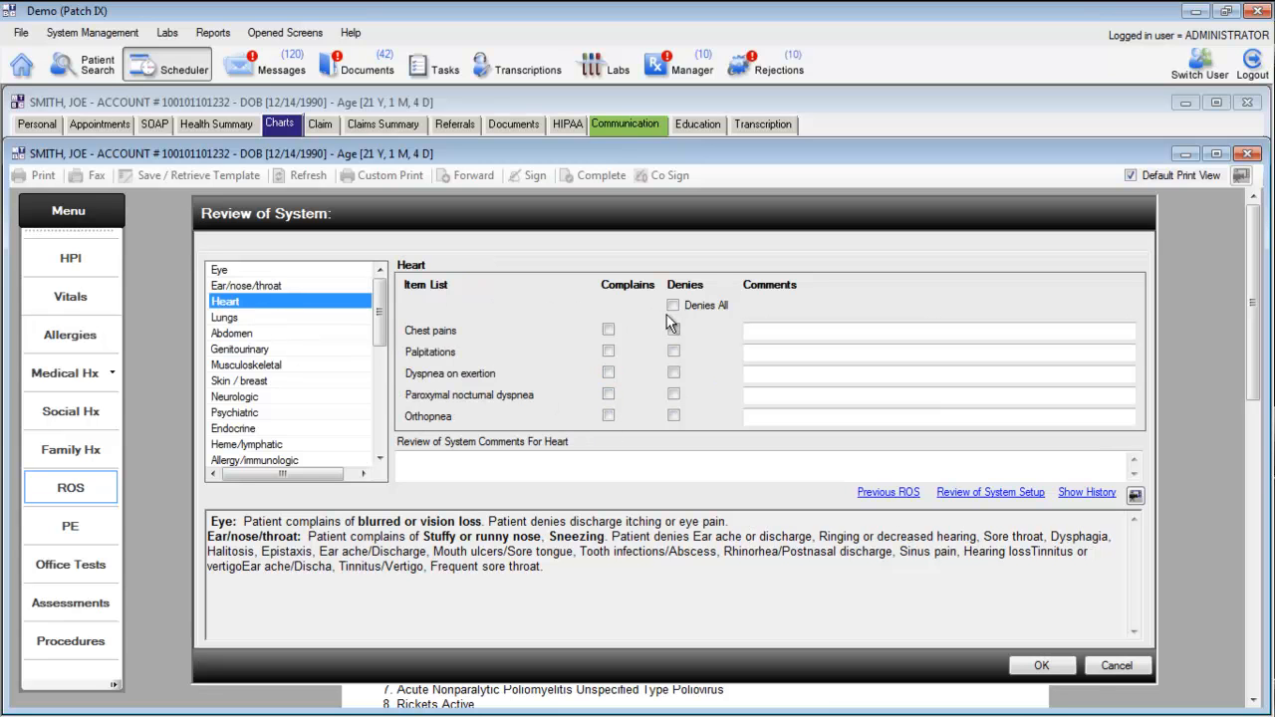
click(608, 330)
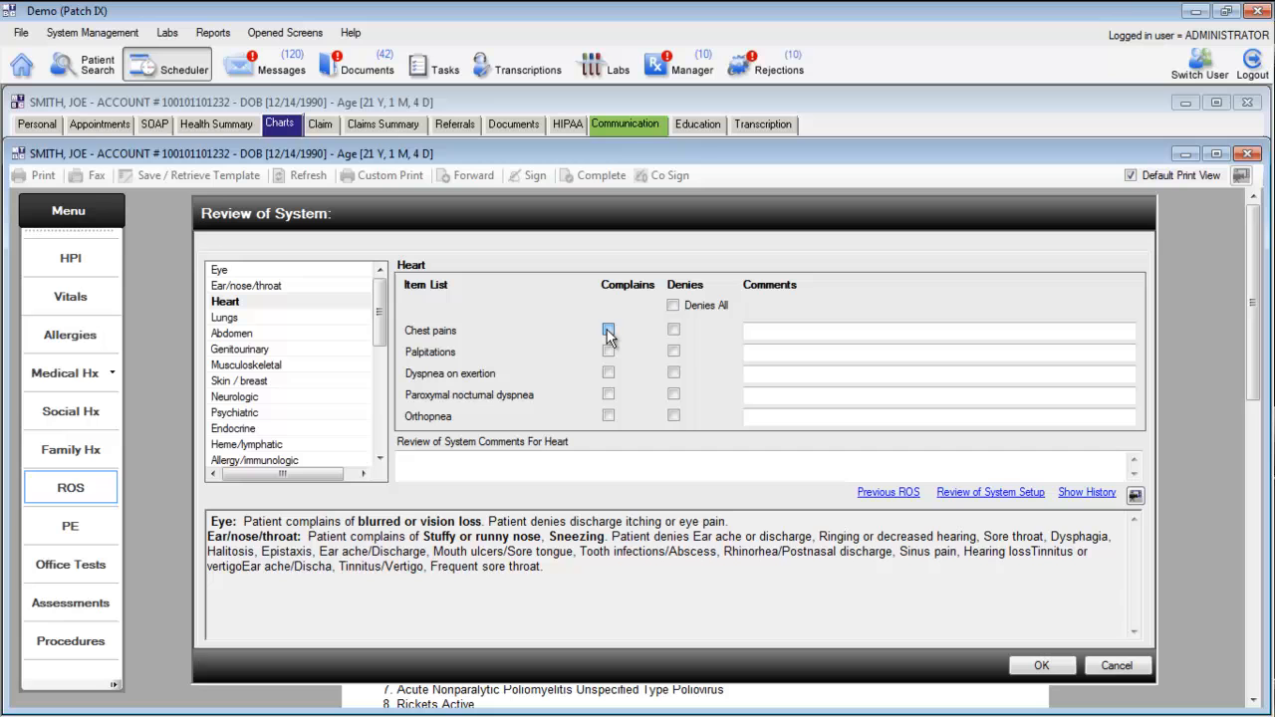
click(675, 352)
click(674, 373)
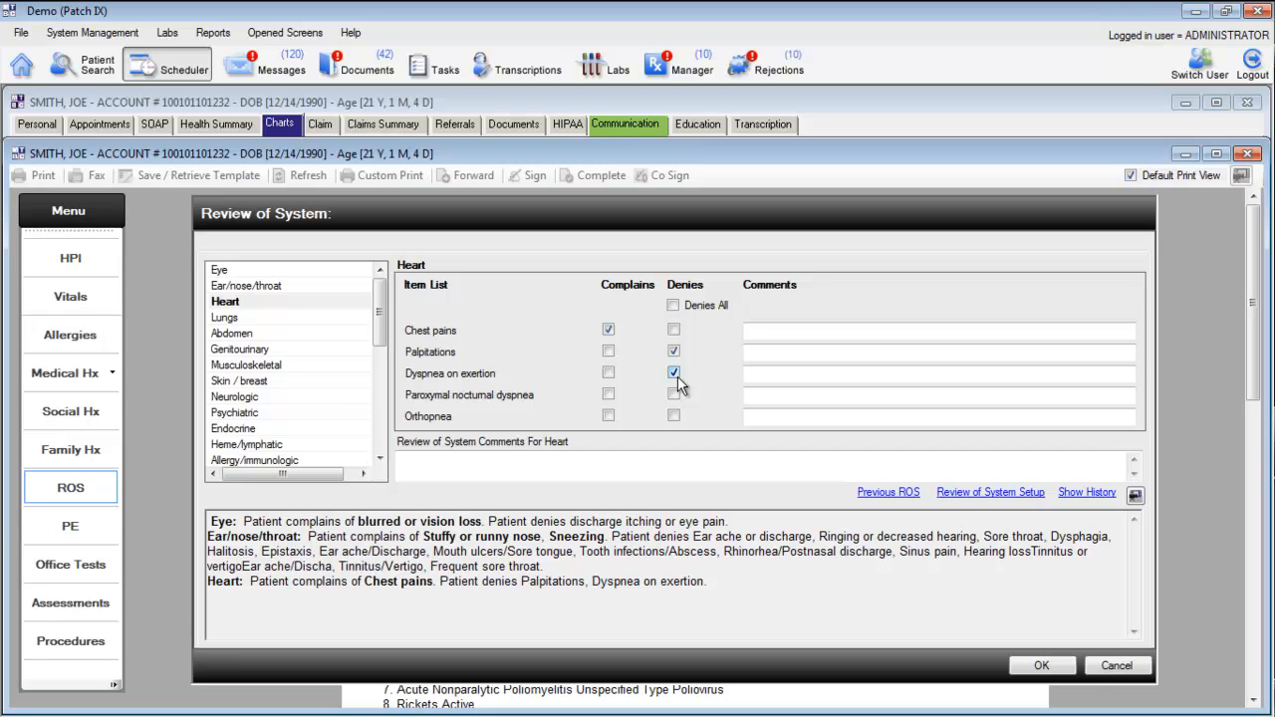
Step: Mark all Lungs items as denied and save the Review of System to the chart note
click(322, 319)
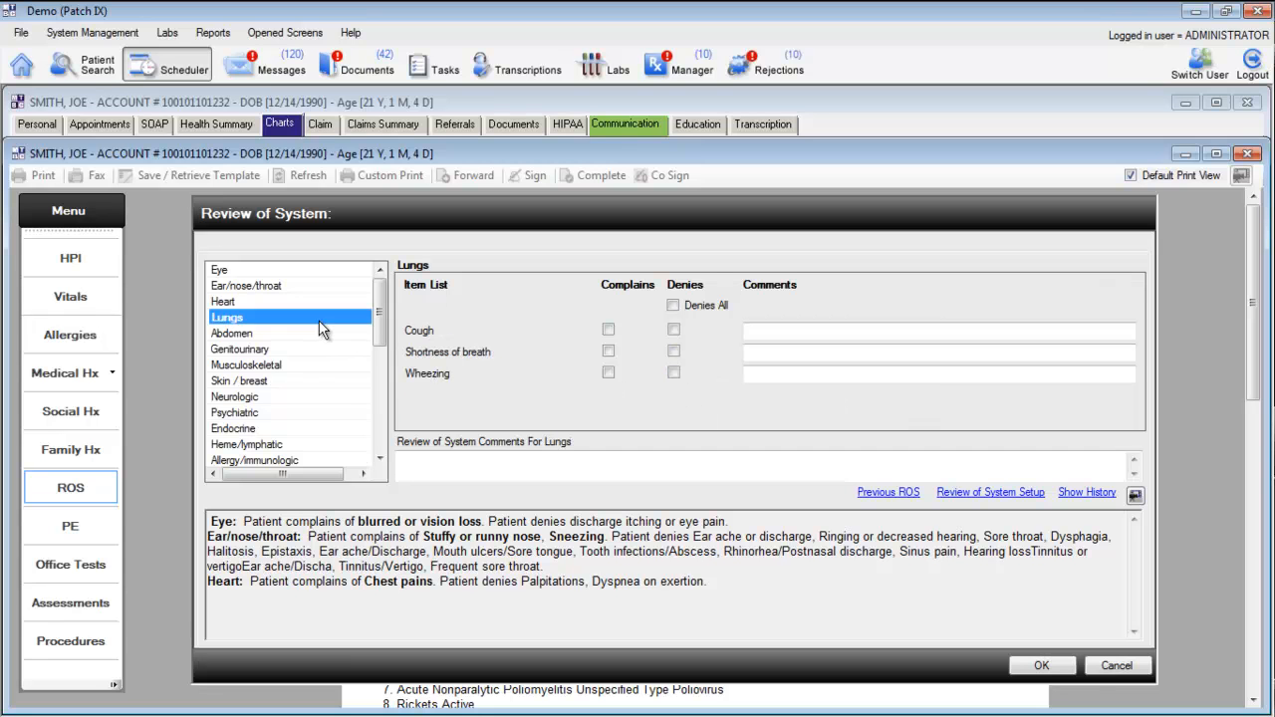
click(675, 306)
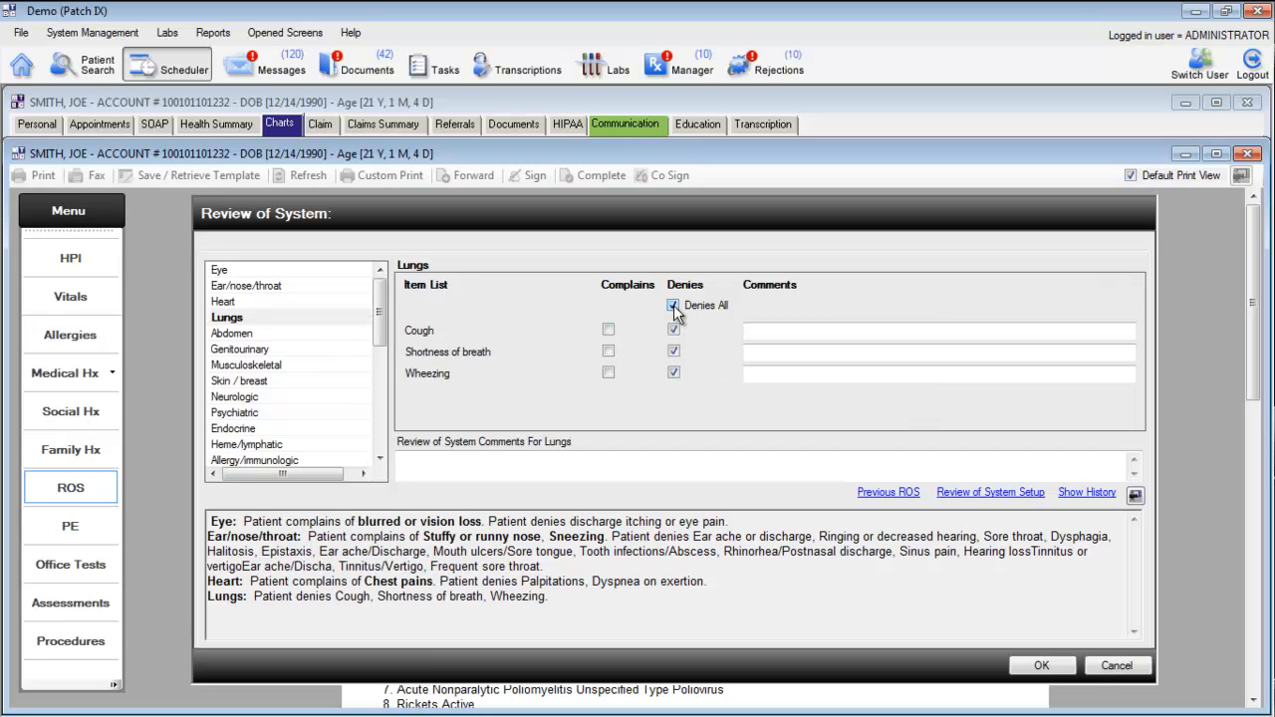
click(1065, 674)
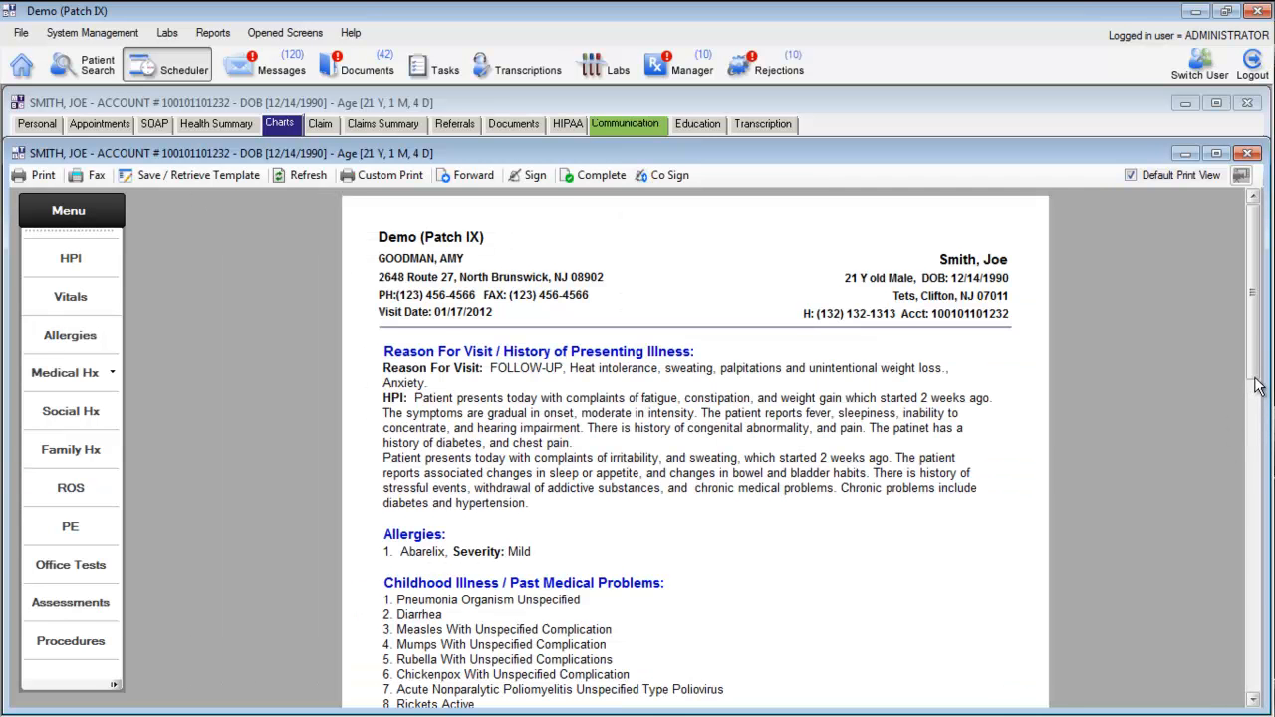
Step: Review the Review of Systems in the chart note and view the previous exams list from the Physical Examination form
drag(1257, 388, 1262, 588)
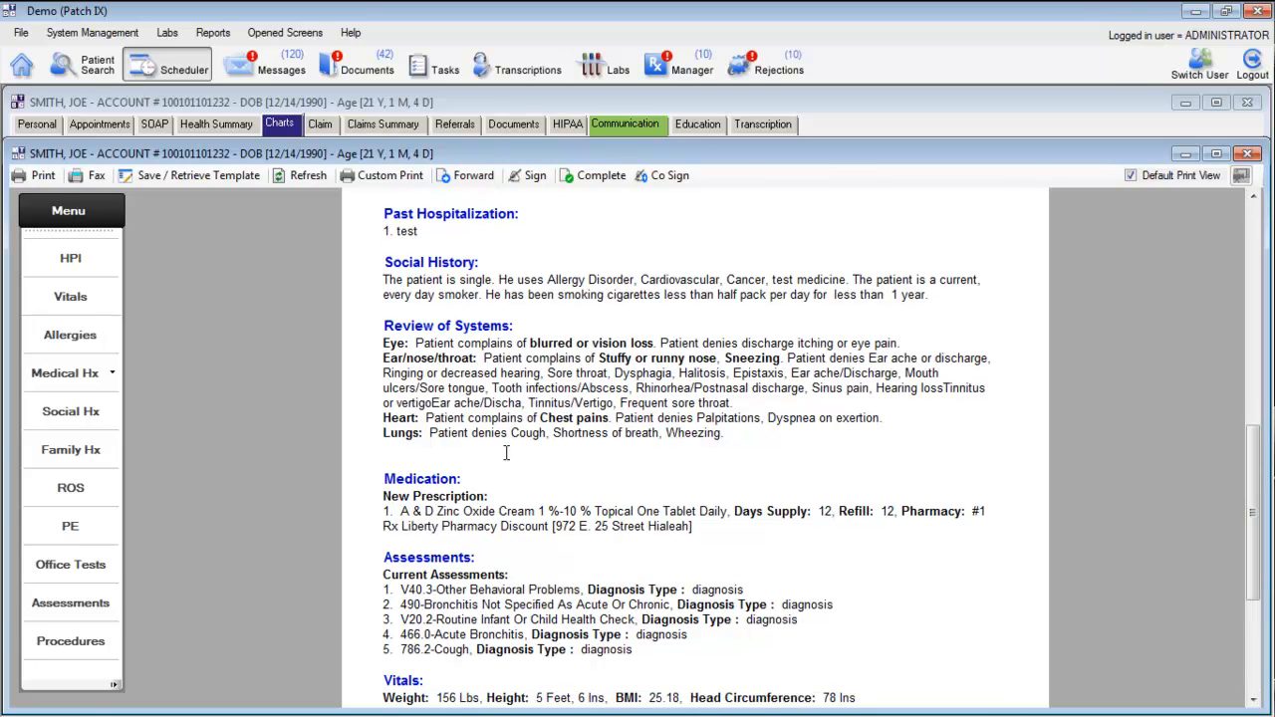
click(72, 532)
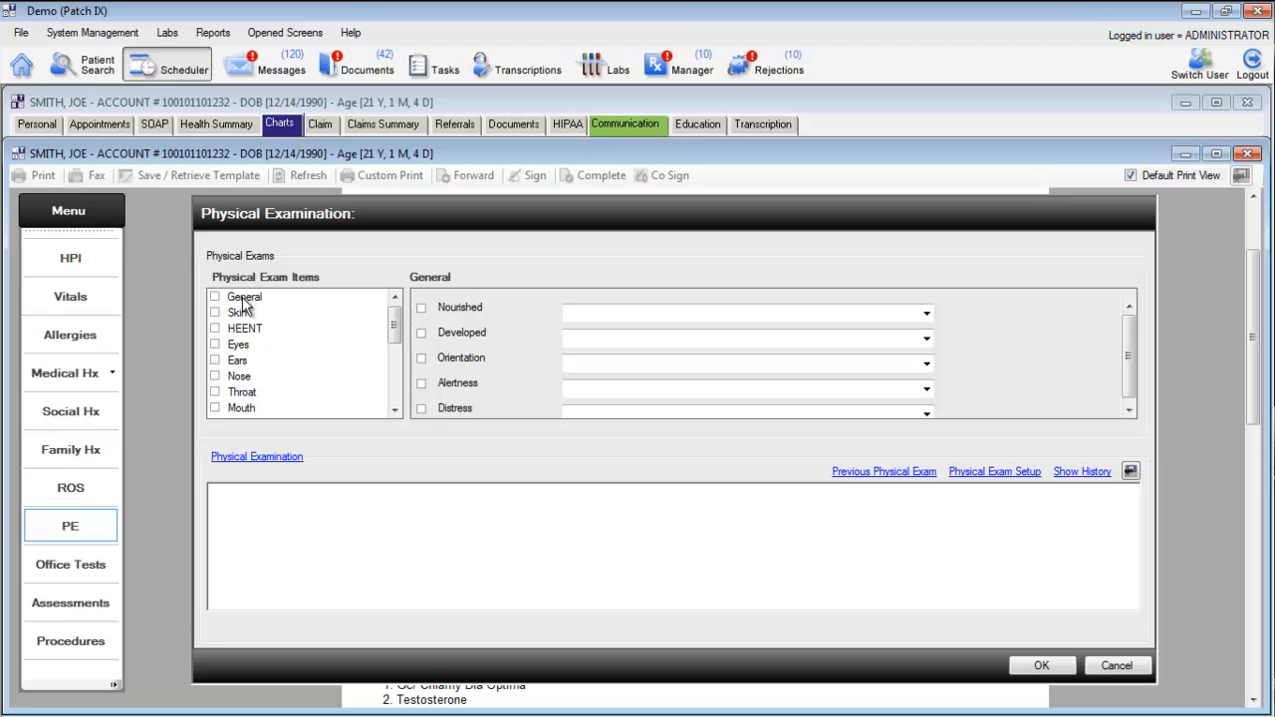
click(862, 475)
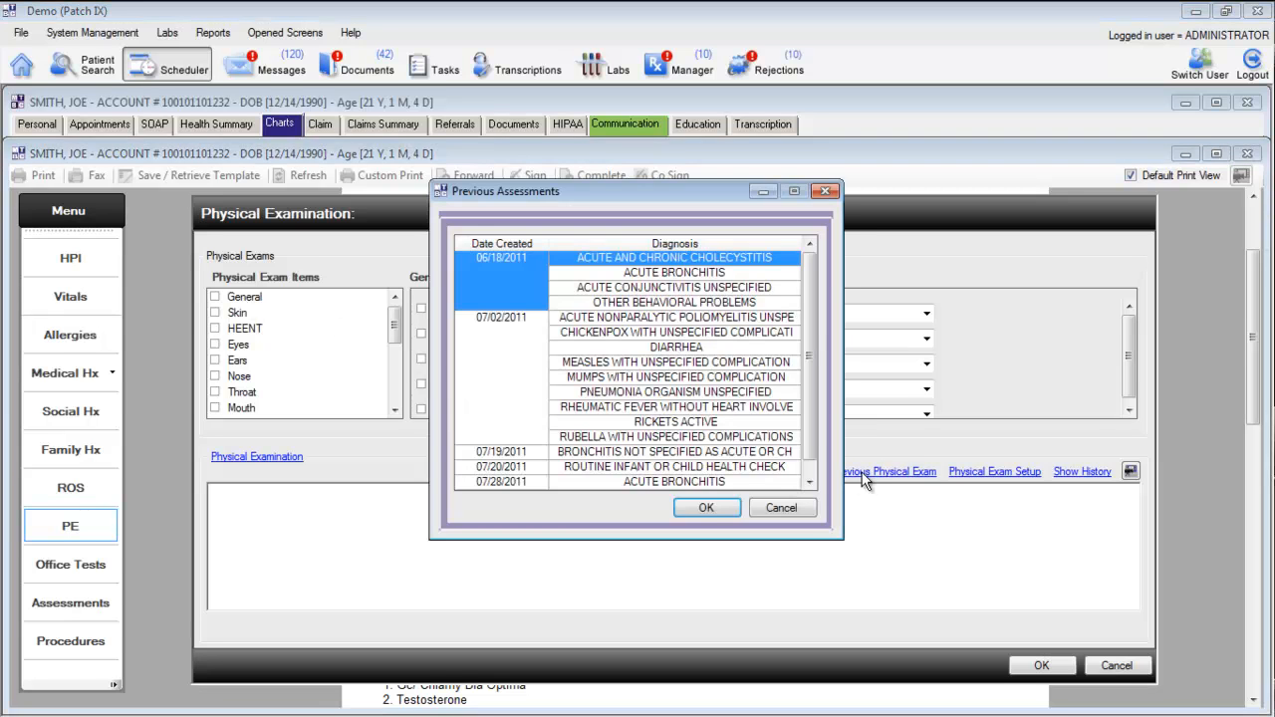
click(780, 510)
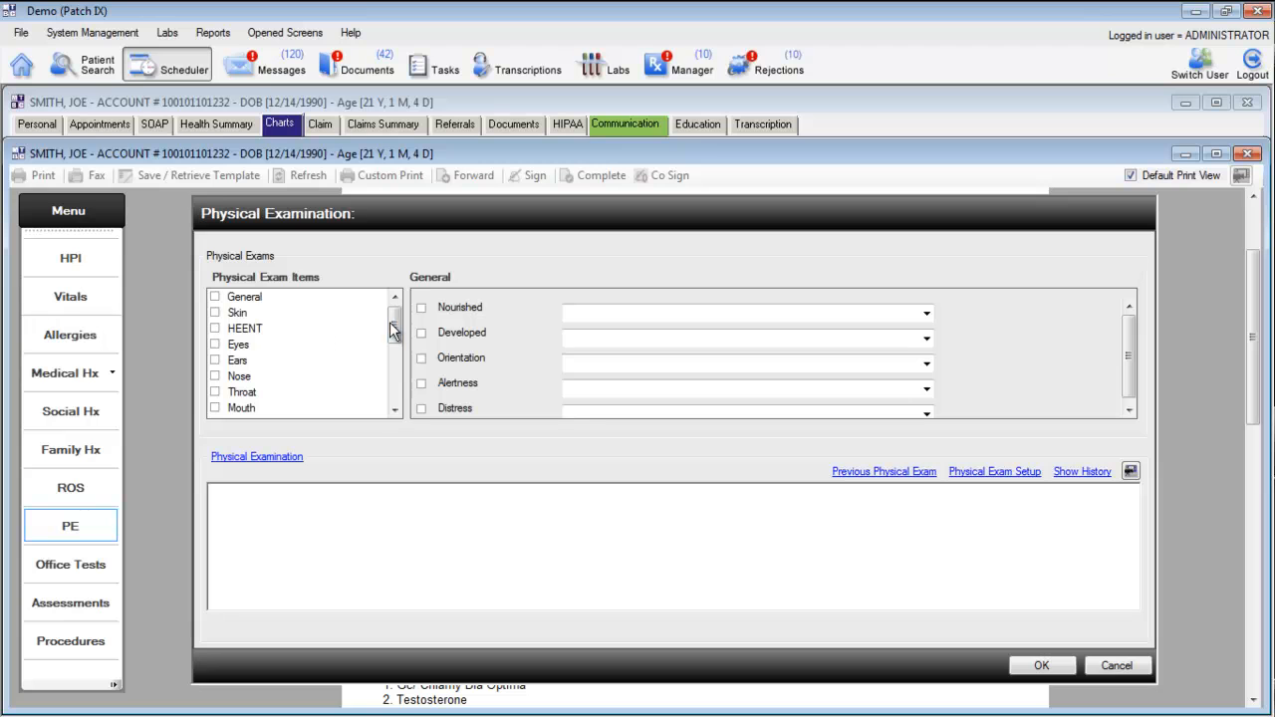
Step: Add General, Skin, HEENT, Eyes and Ears to the physical examination with their default findings
click(254, 301)
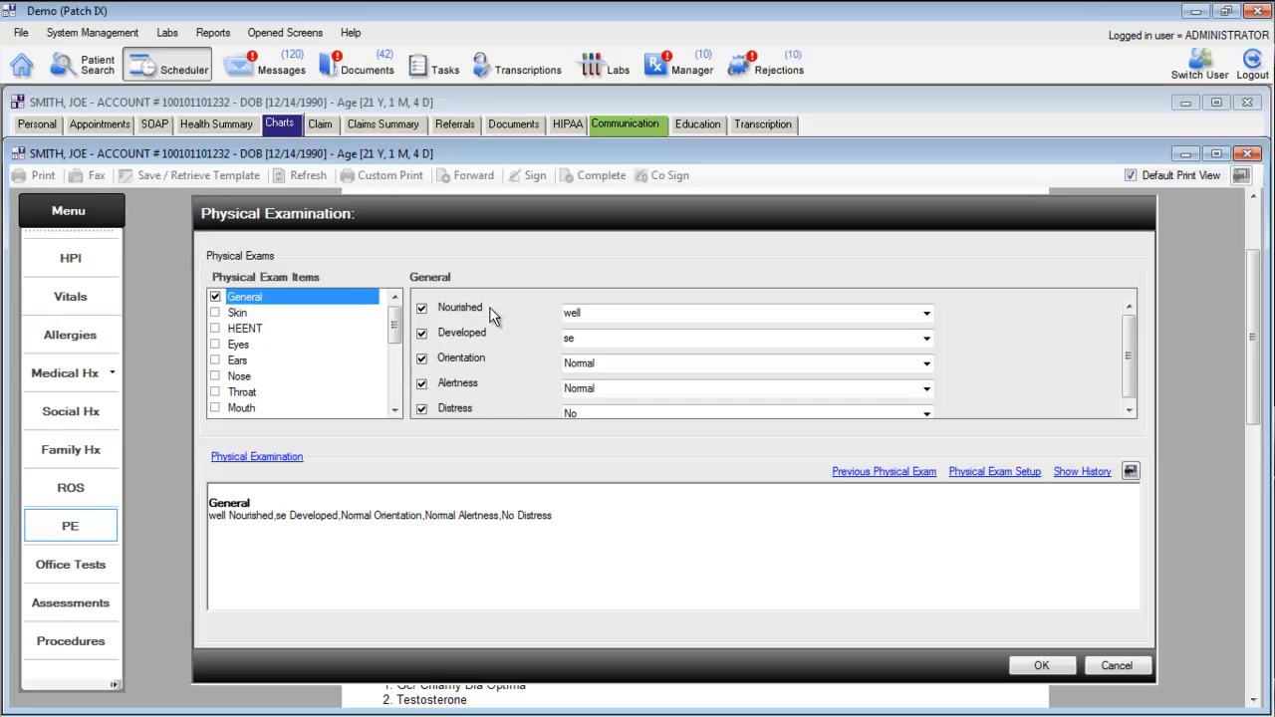
click(265, 315)
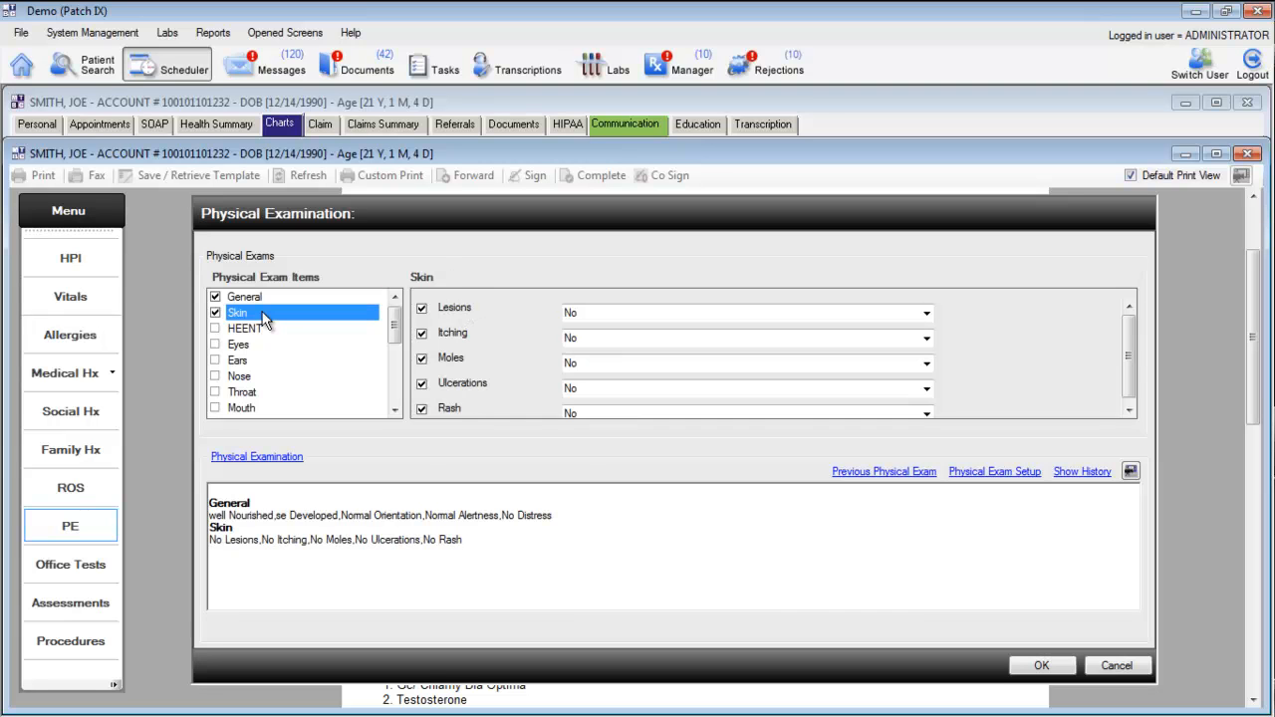
click(262, 327)
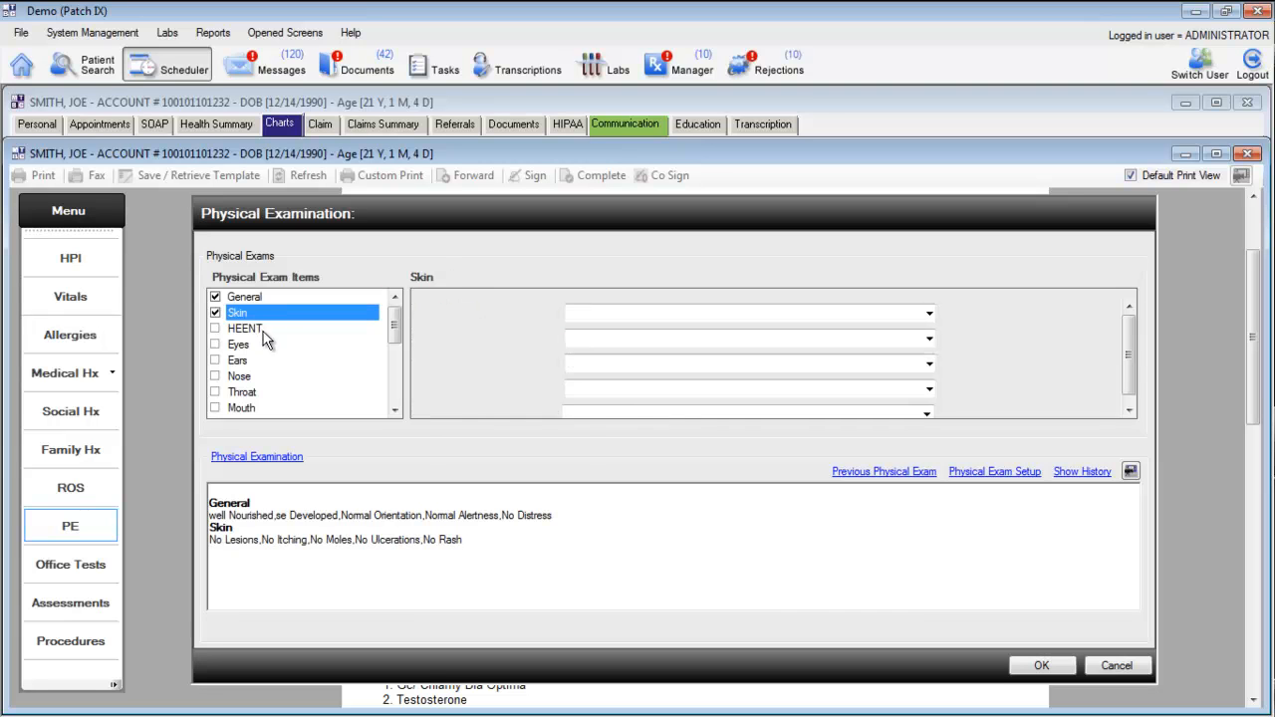
click(267, 343)
click(270, 359)
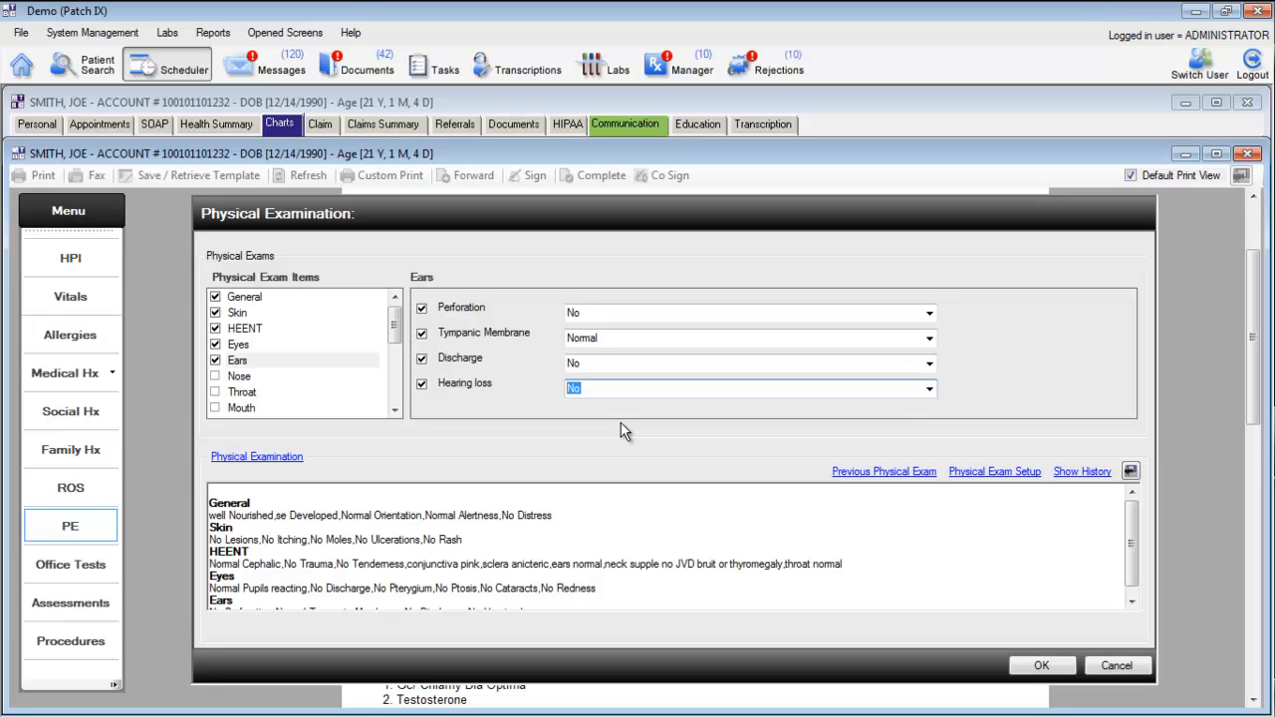
Step: Replace the Ears hearing loss finding with "slight hearing loss in right ear" and save the physical examination to the chart
text(slight hearing loss in right ear)
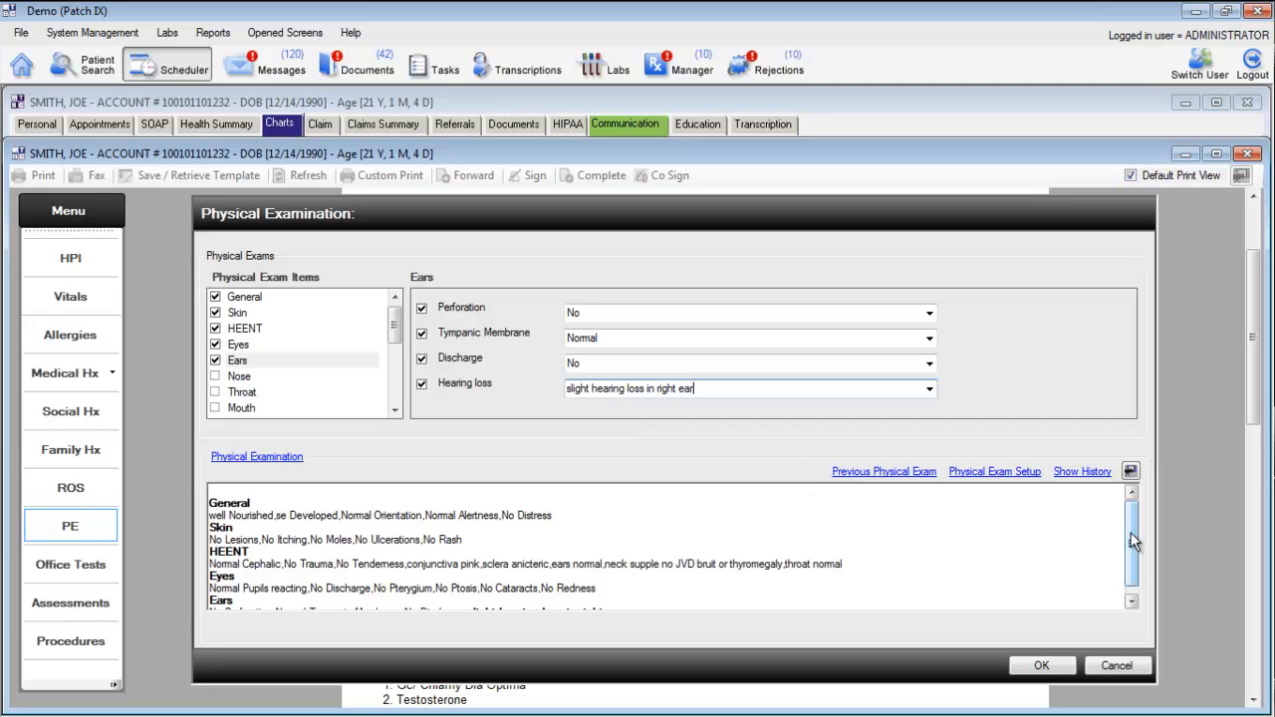
scroll(1134, 556, down, 2)
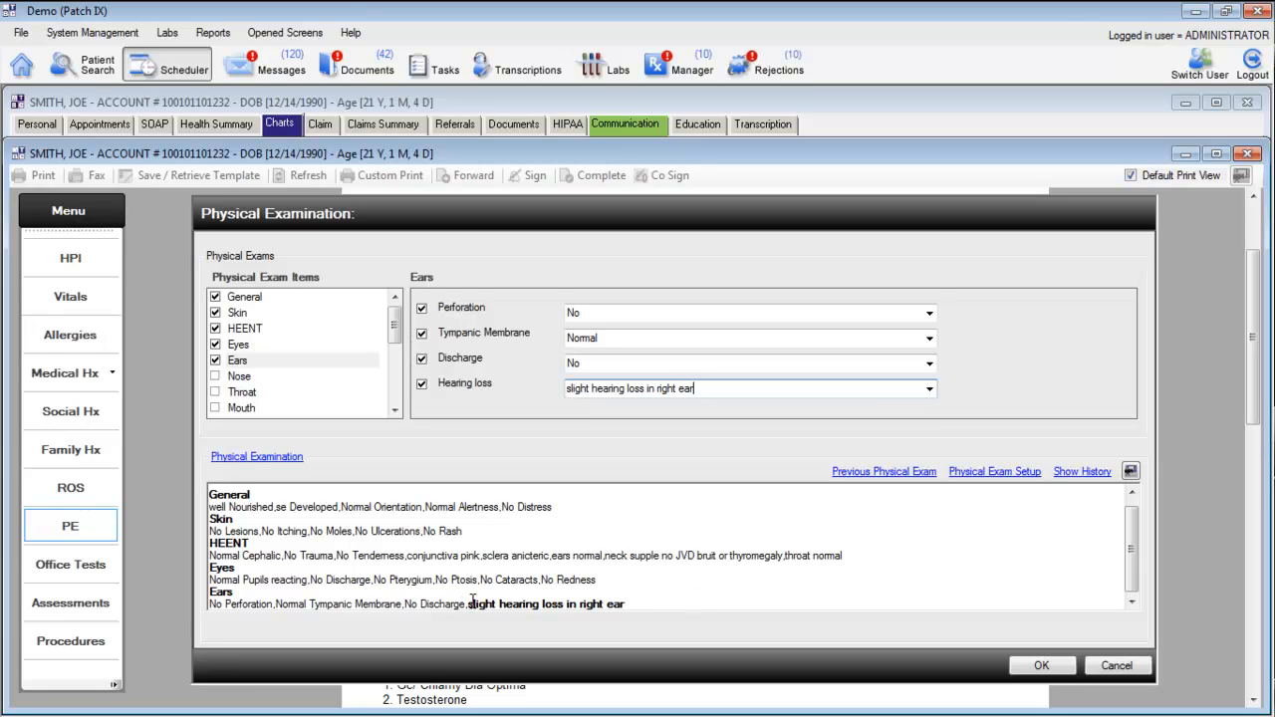
click(1046, 666)
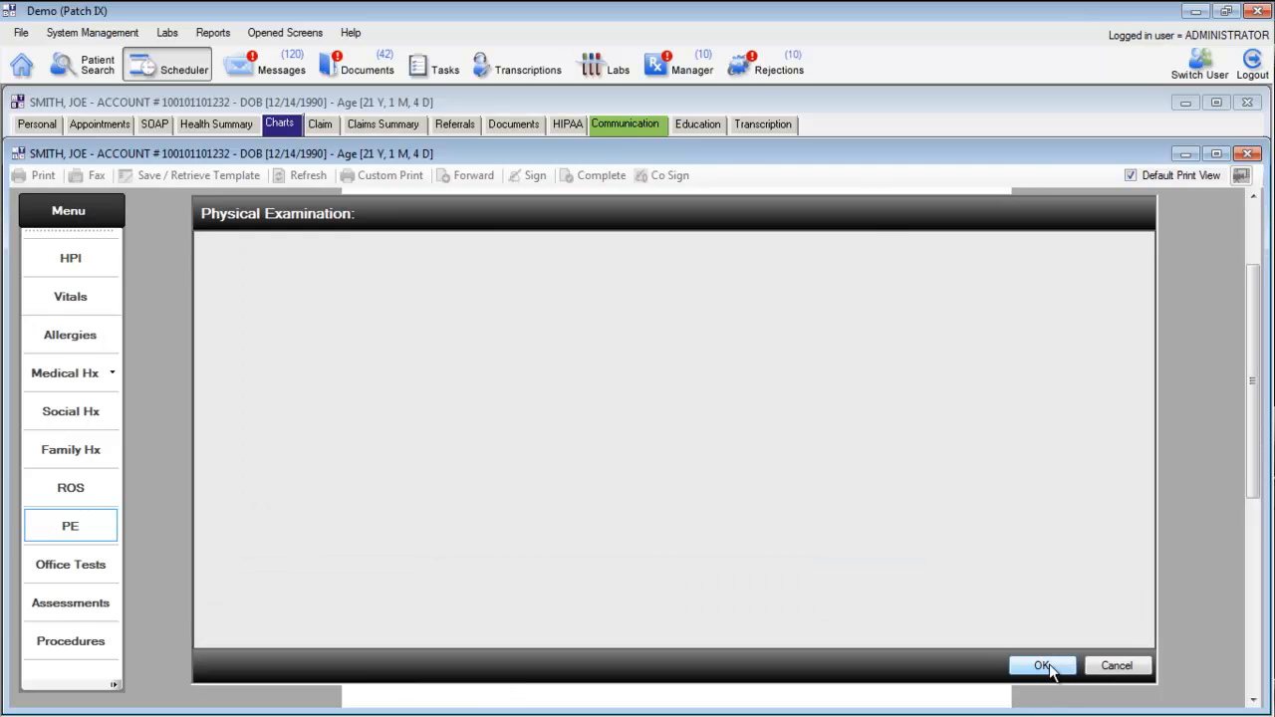
Step: Close the current chart and create a new chart for the patient with the 11:00 AM follow-up appointment
click(1248, 154)
click(96, 65)
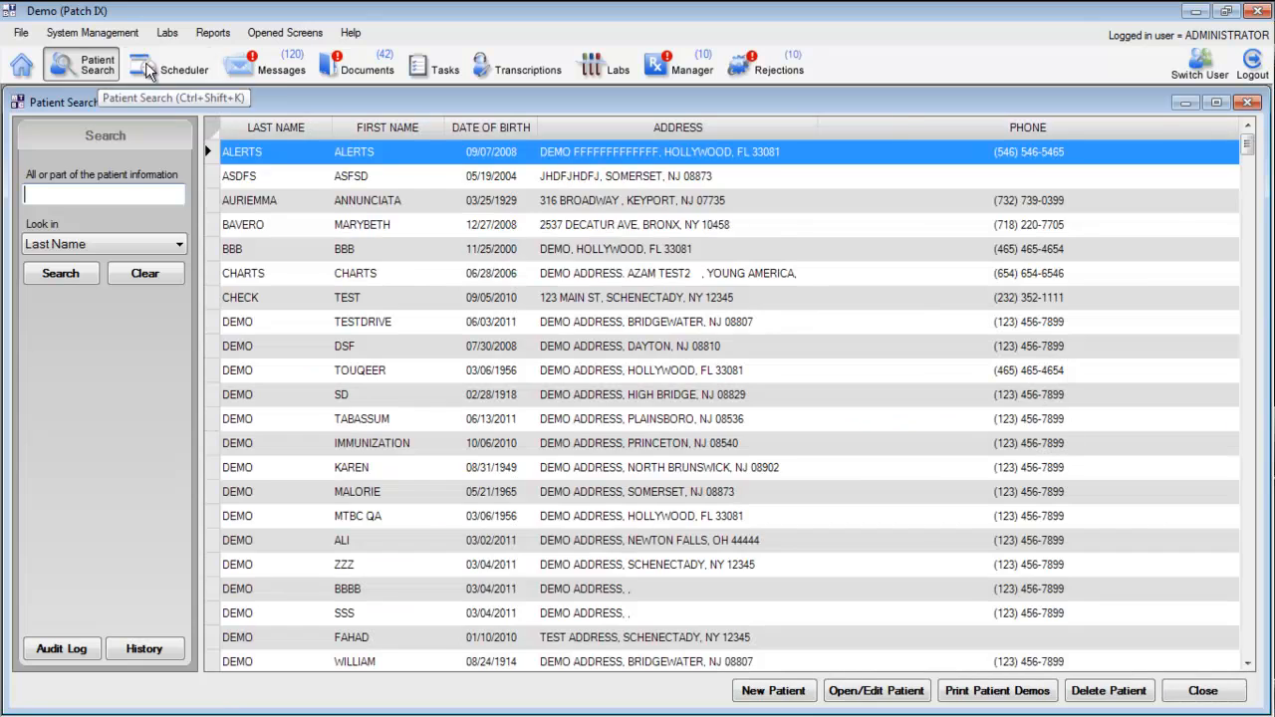
click(167, 65)
right_click(554, 351)
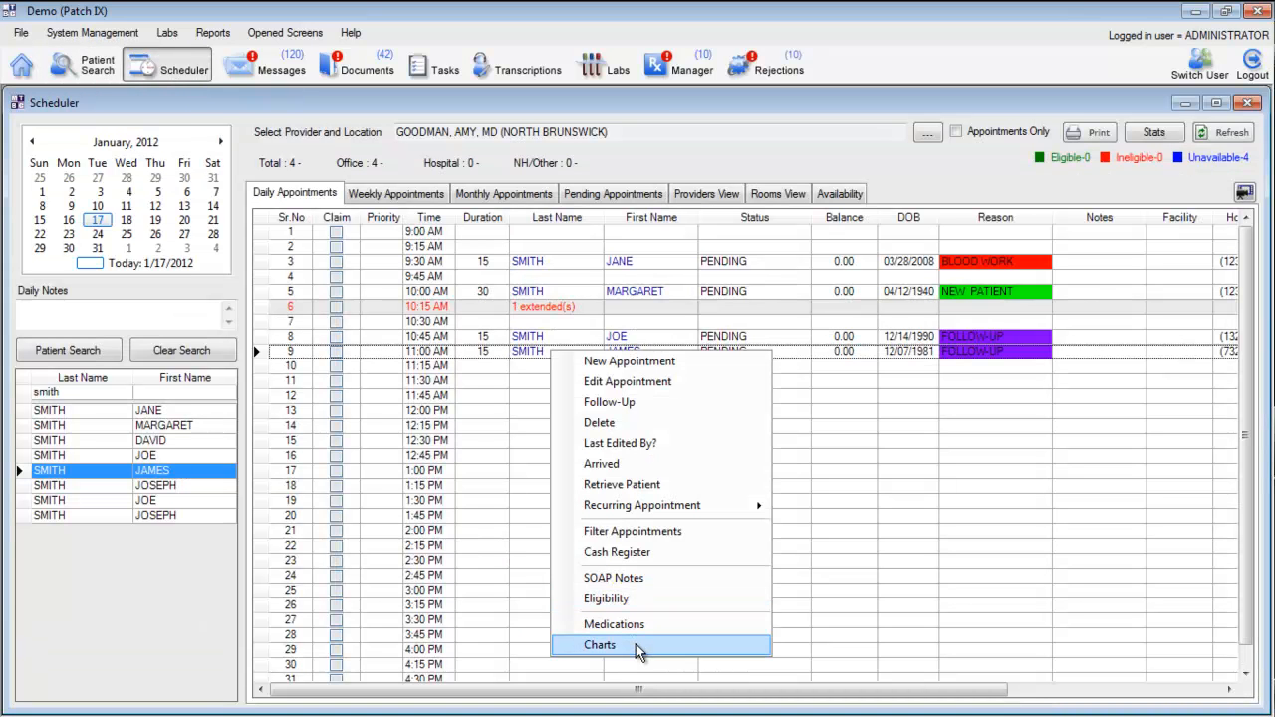
click(638, 648)
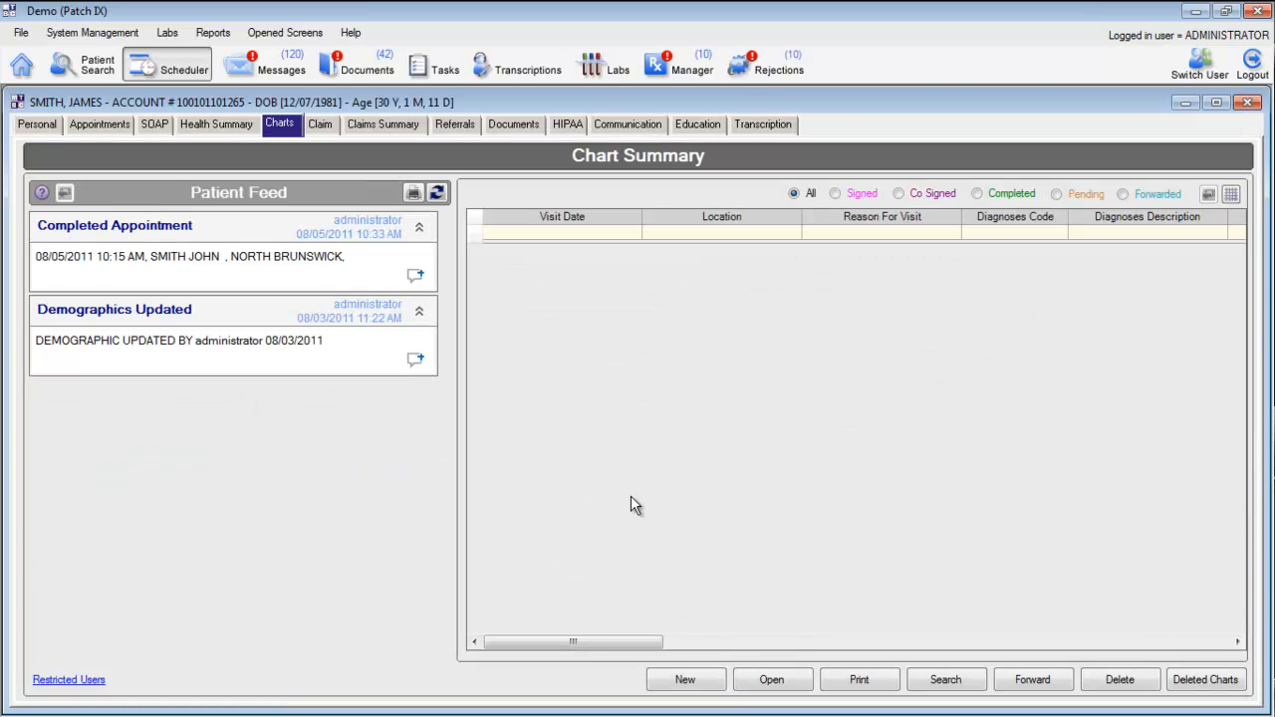
click(705, 681)
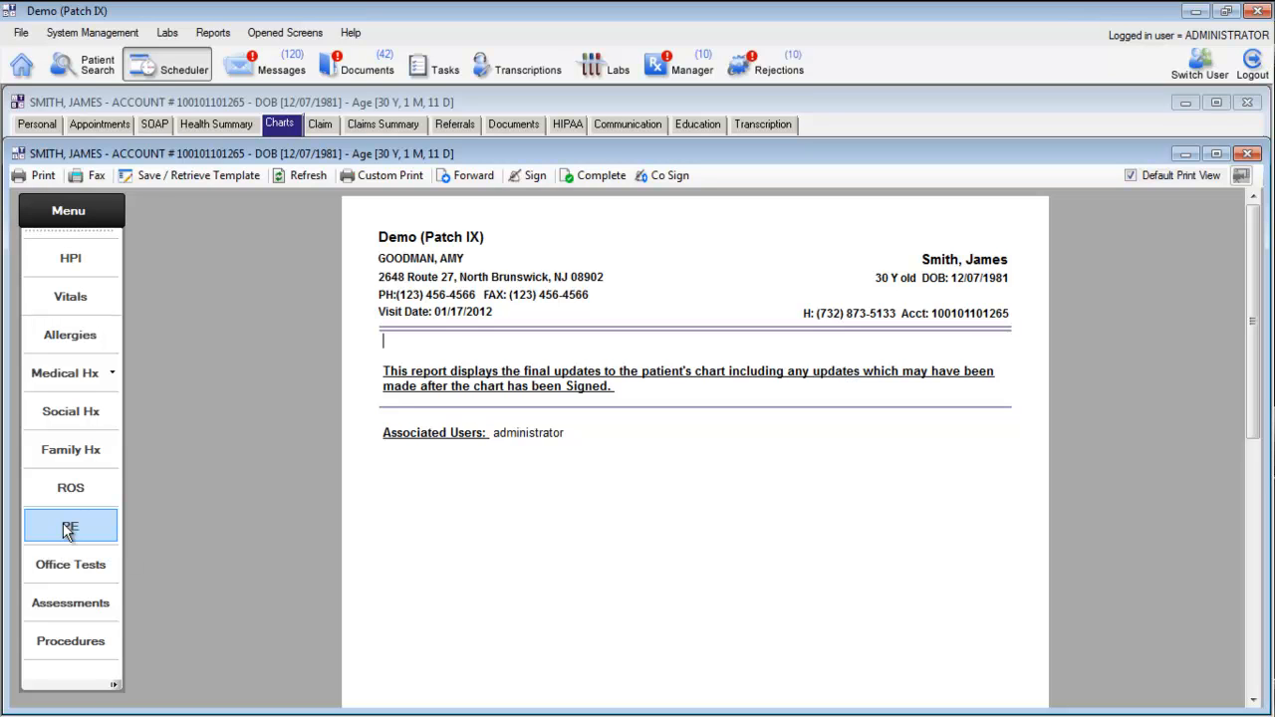
Step: Add Ears to the physical examination with hearing loss recorded as "slight hearing loss in left ear", based on the stored right-ear phrase, and save it
click(69, 529)
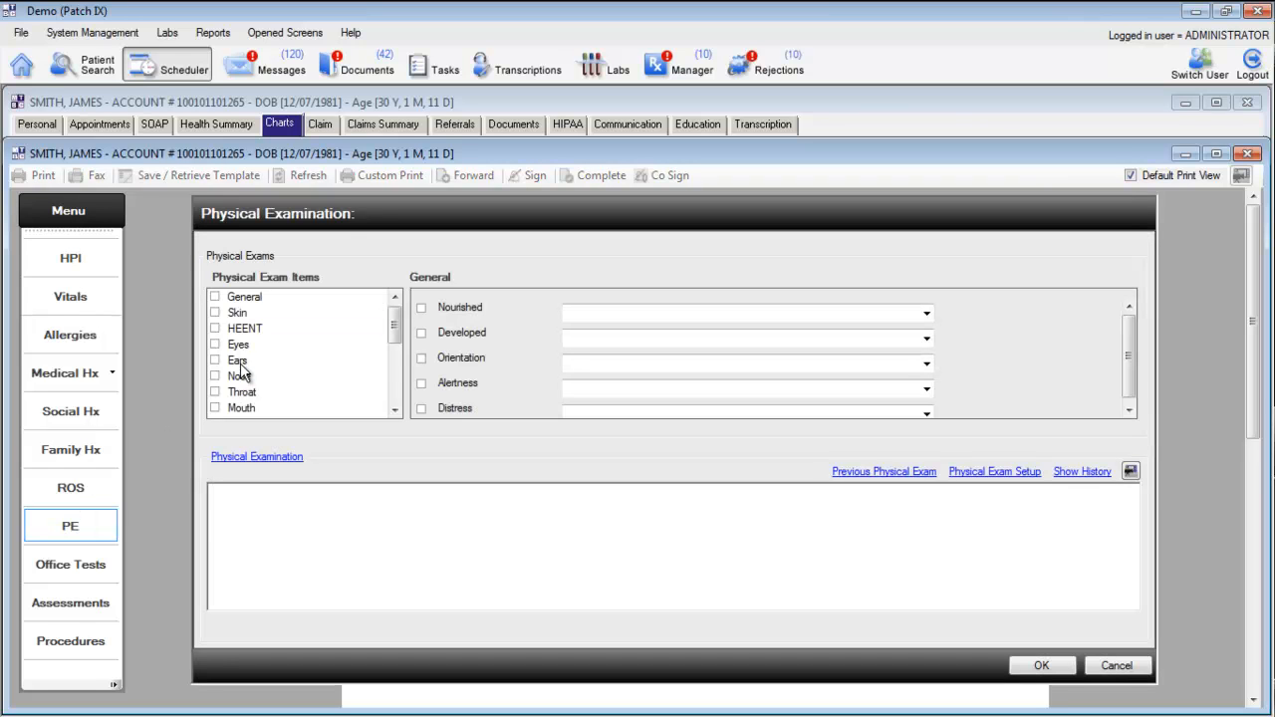
click(241, 361)
click(929, 389)
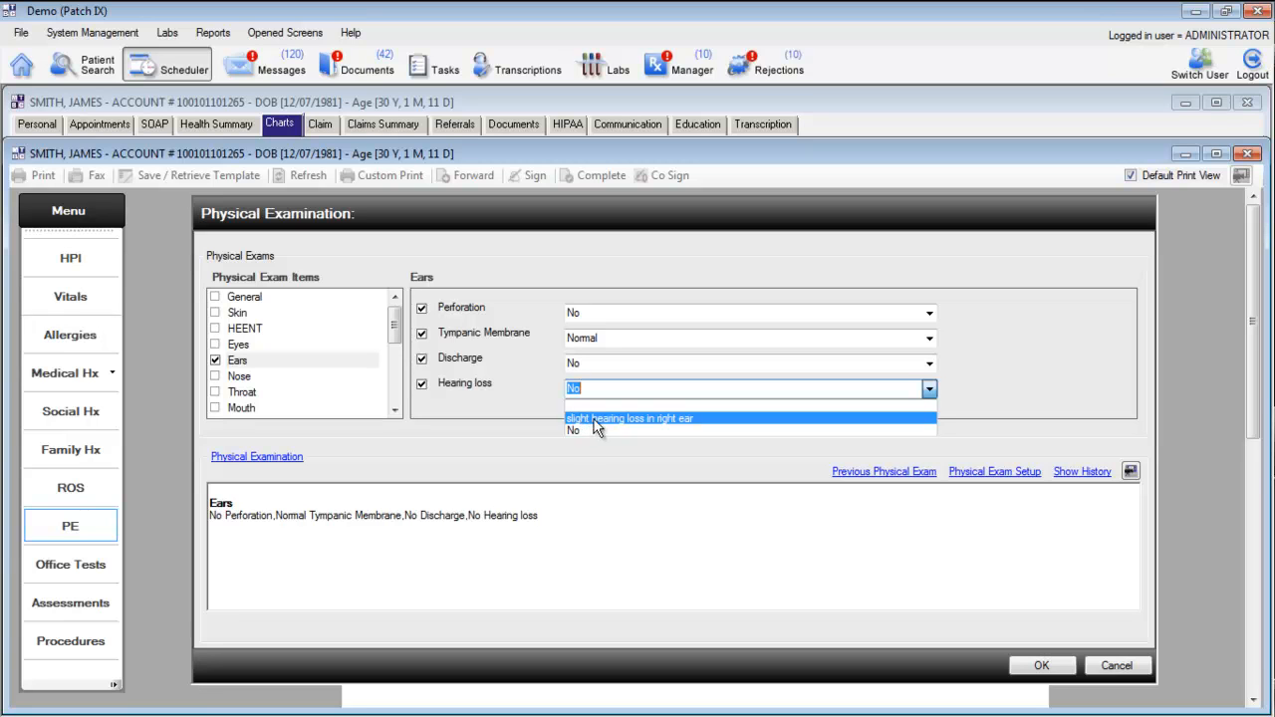
click(673, 419)
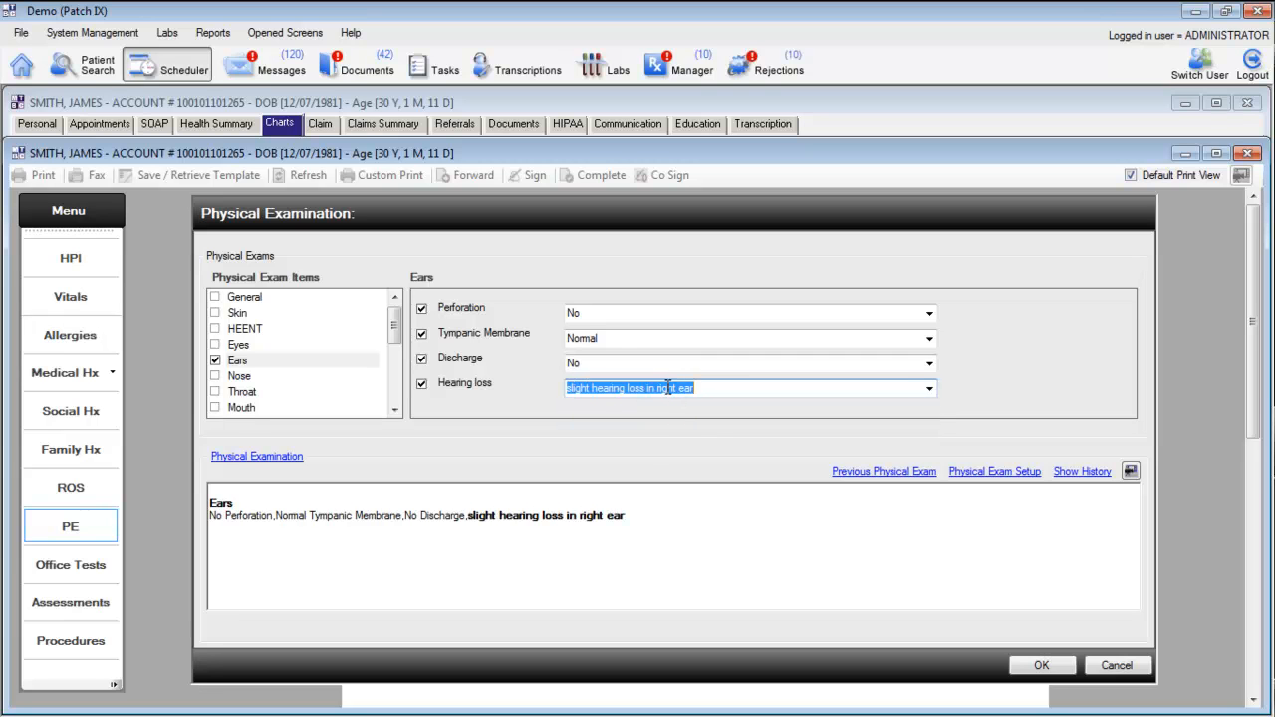
double_click(668, 388)
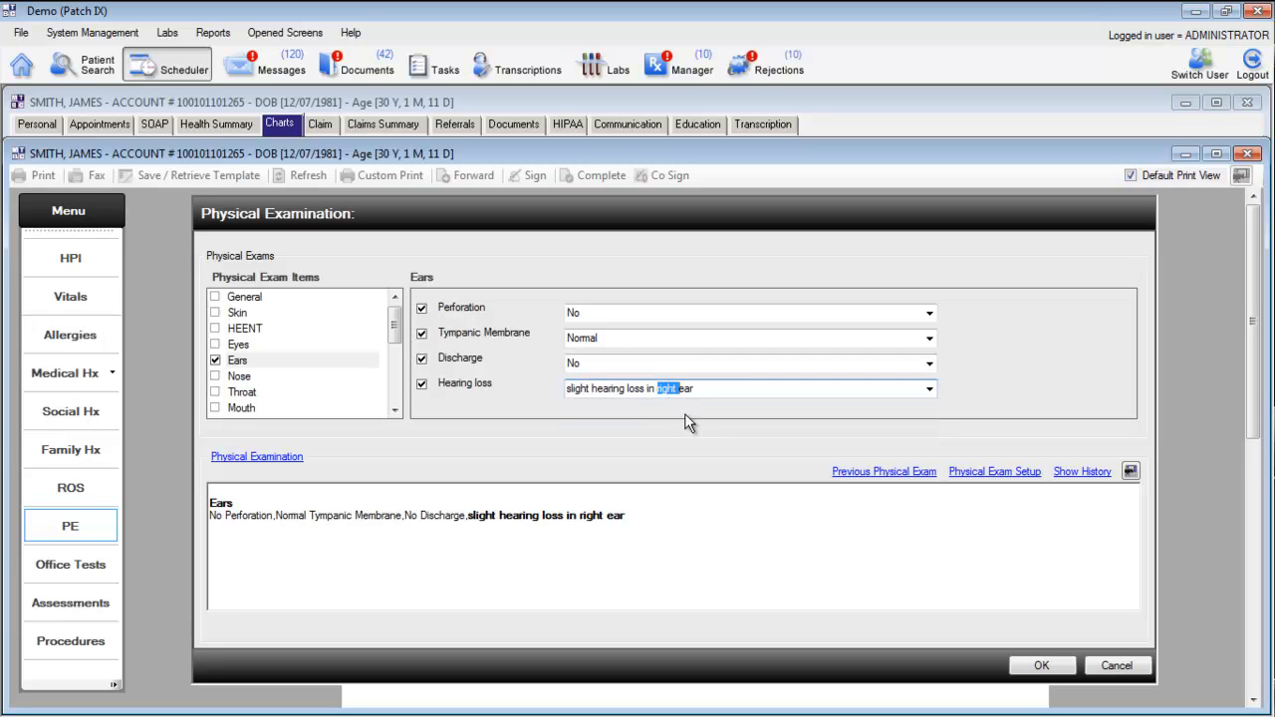
text(left)
click(707, 389)
click(1051, 666)
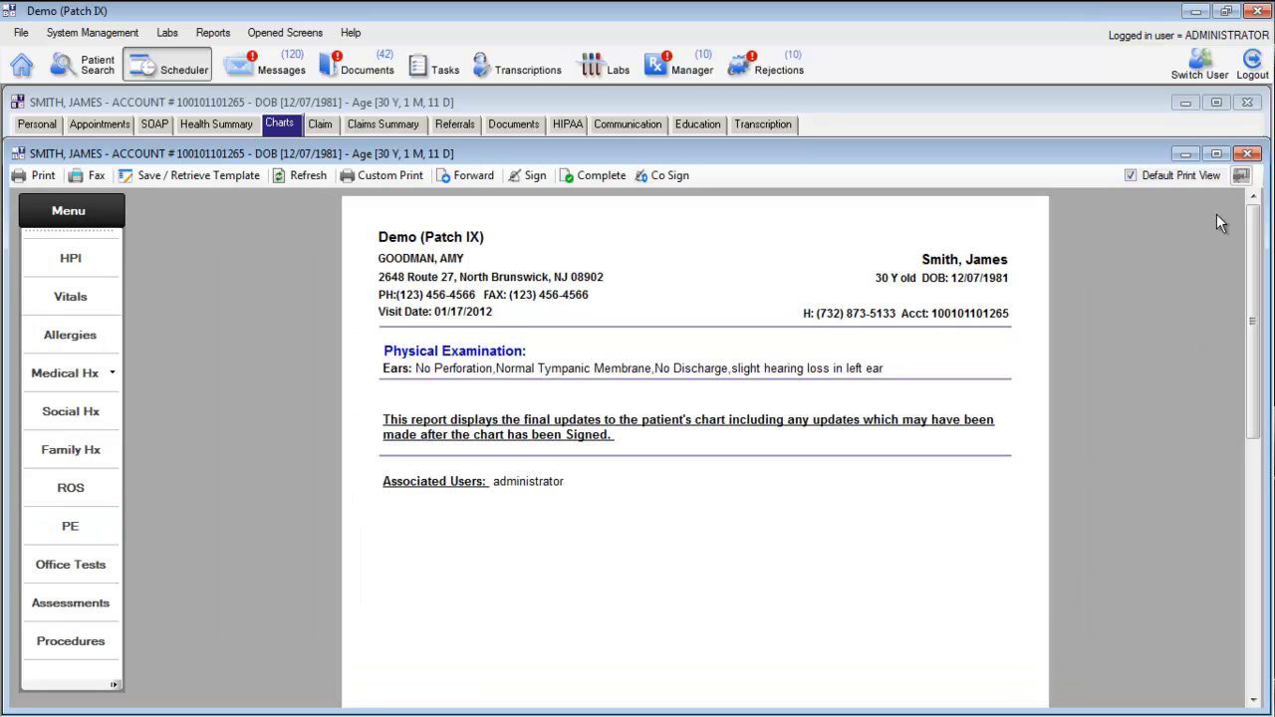
Step: Close this patient's chart and create a new chart for the patient with the 10:00 AM new-patient appointment
click(1250, 156)
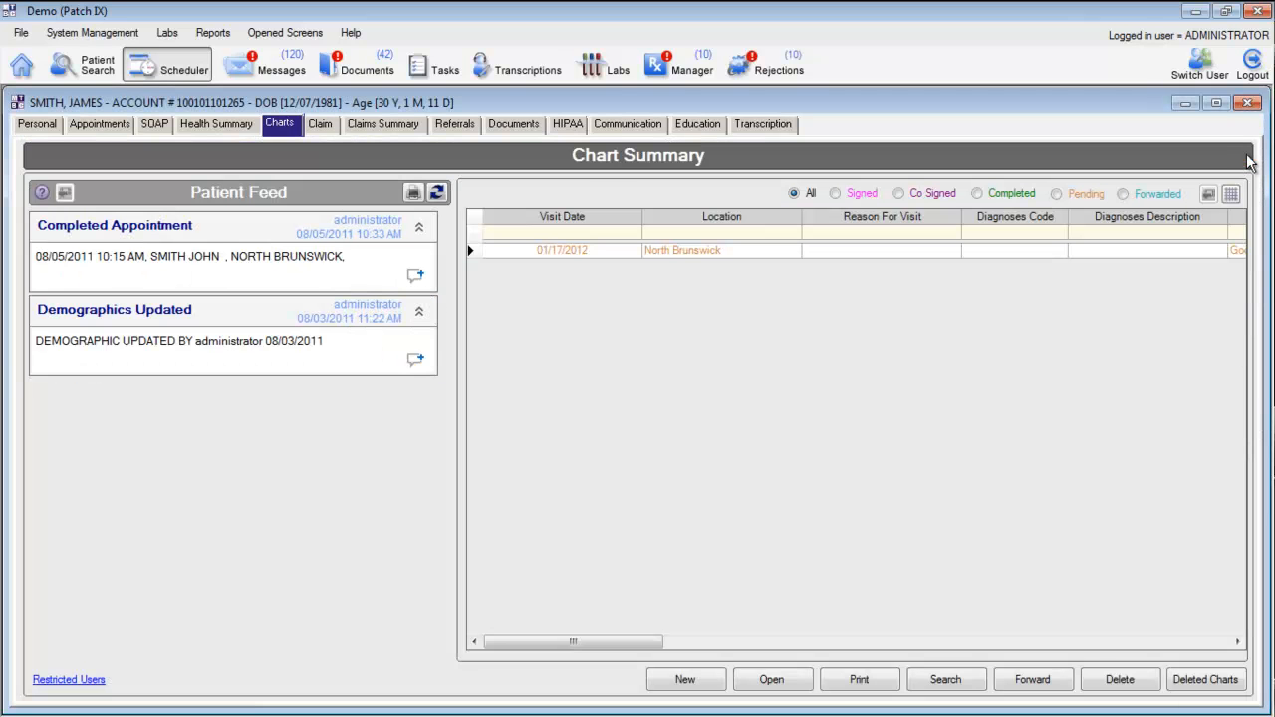
click(1247, 102)
click(650, 438)
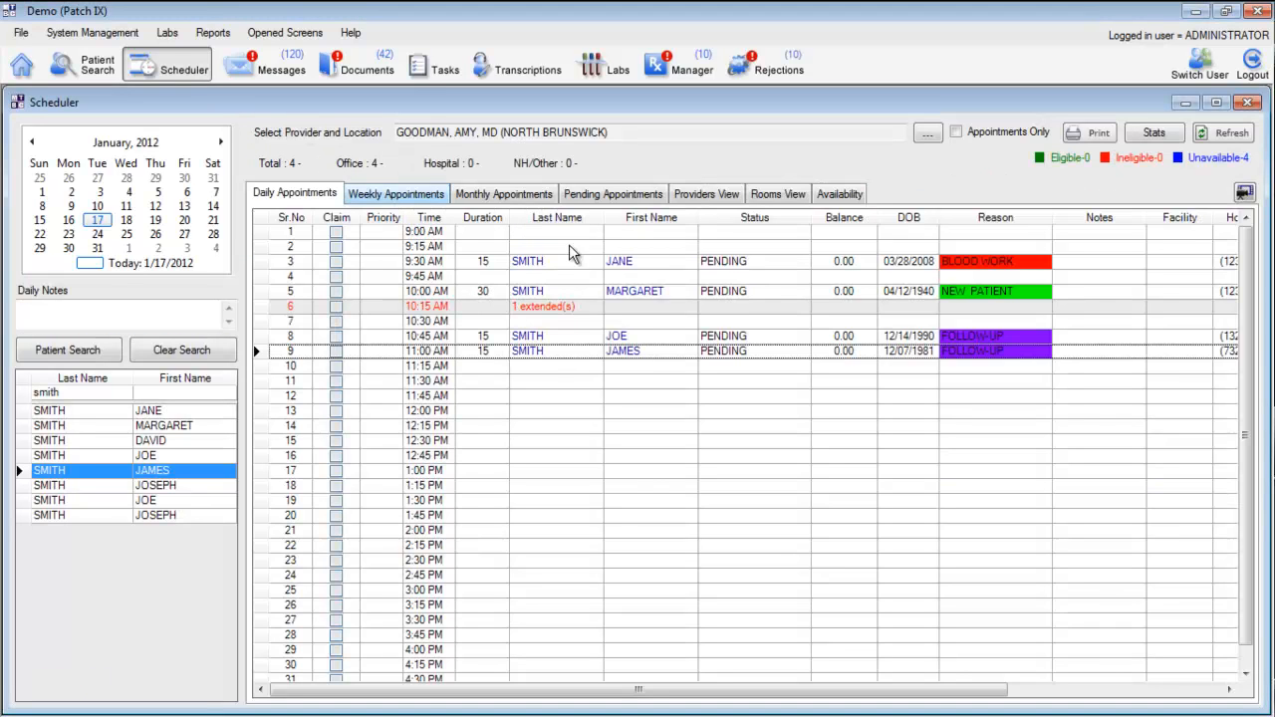
right_click(594, 295)
click(665, 592)
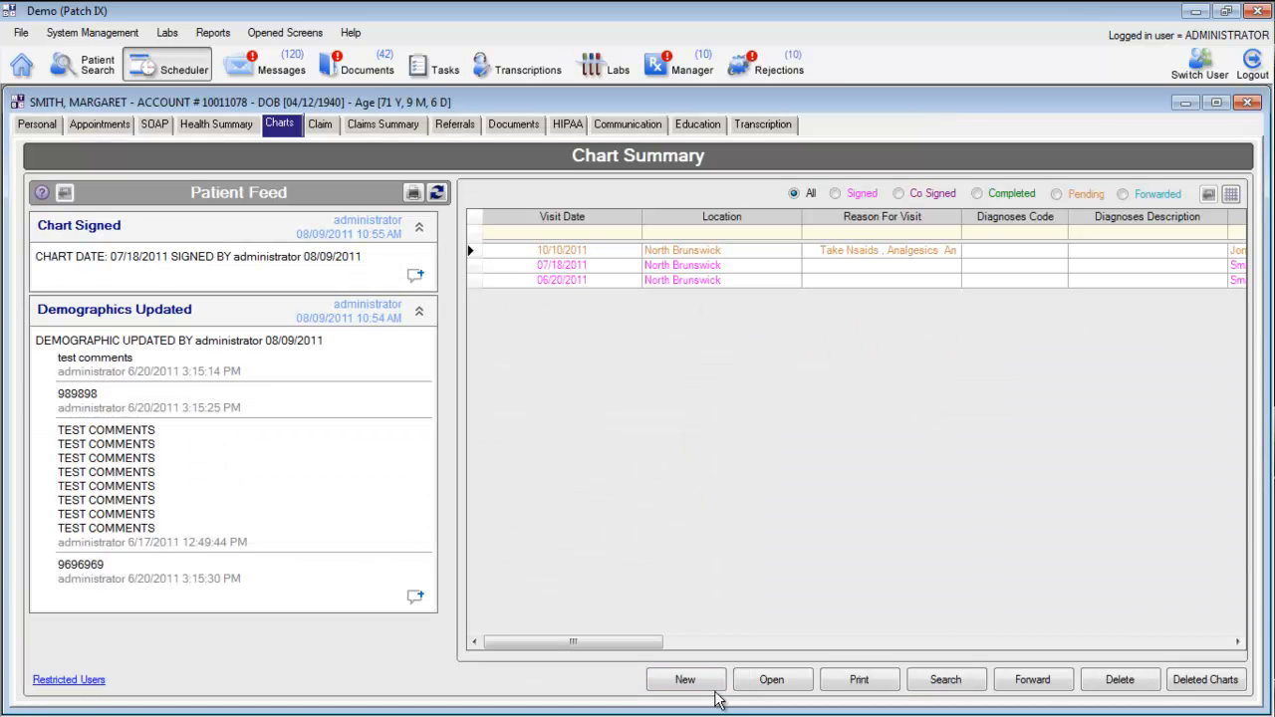
click(711, 684)
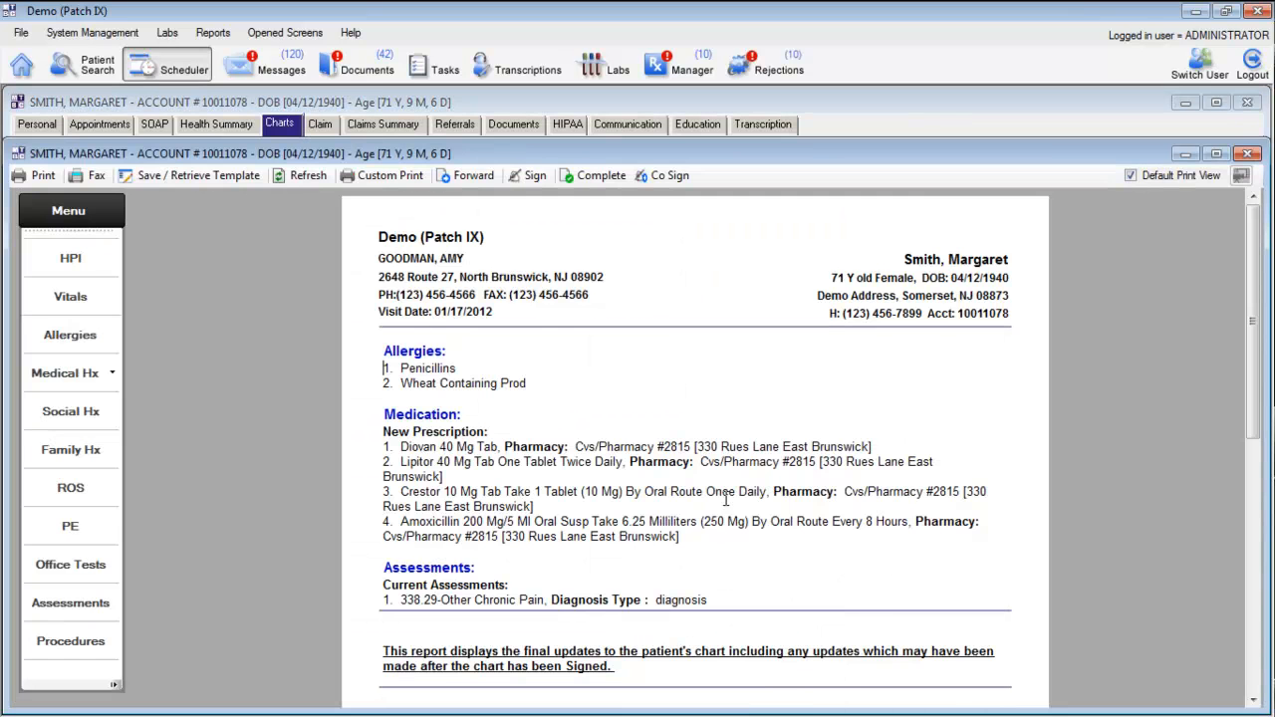
Step: Add Ears to the physical examination with hearing loss set to the stored phrase "slight hearing loss in right ear", and save it
click(71, 524)
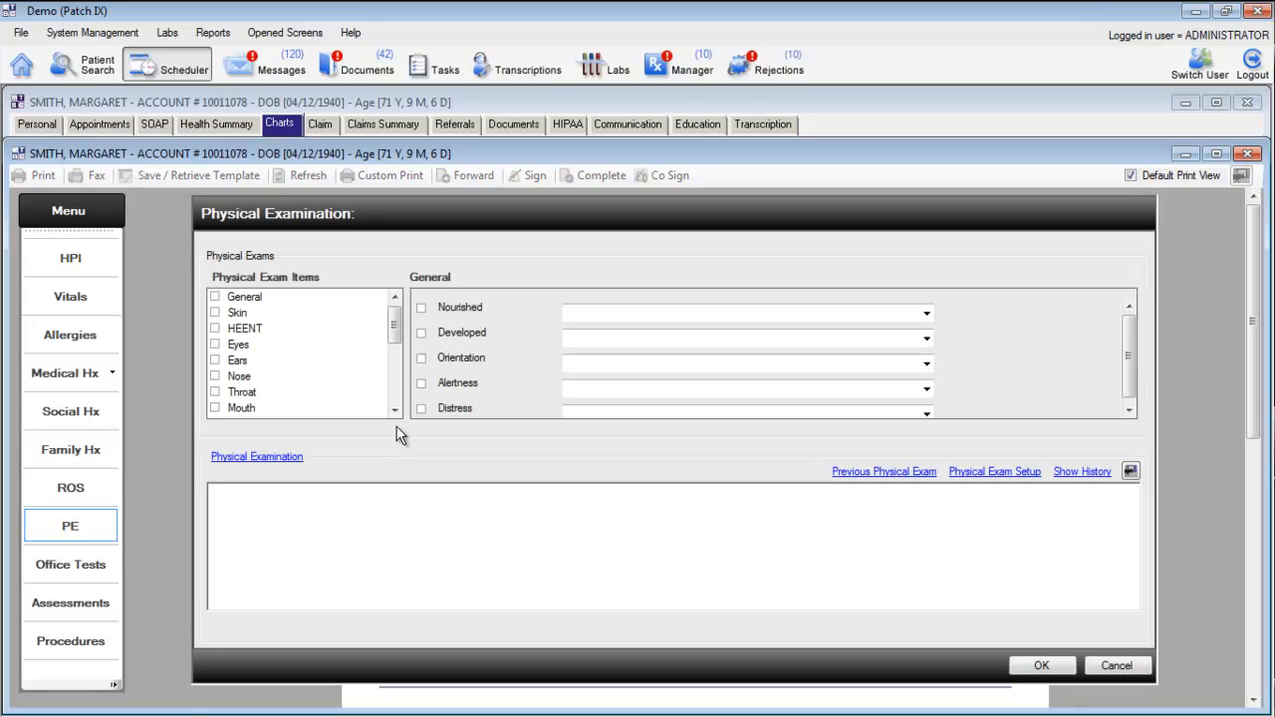
click(231, 367)
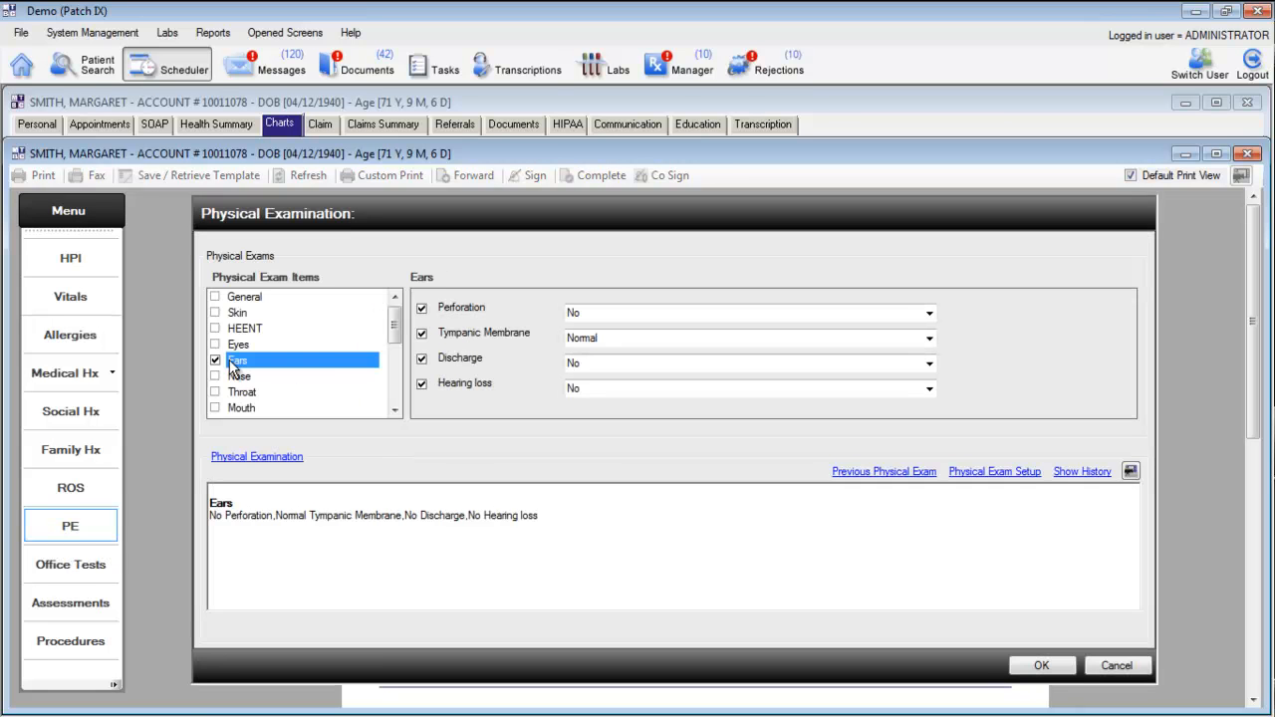
click(930, 388)
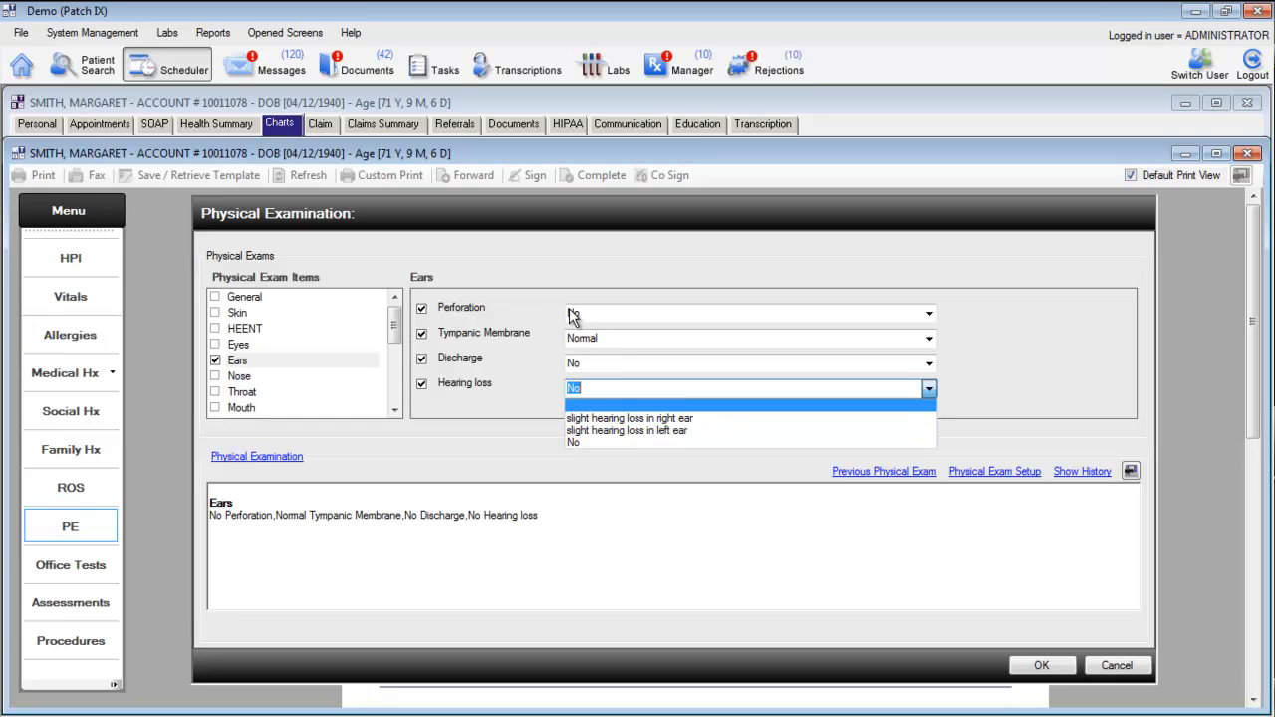
click(642, 419)
click(1058, 666)
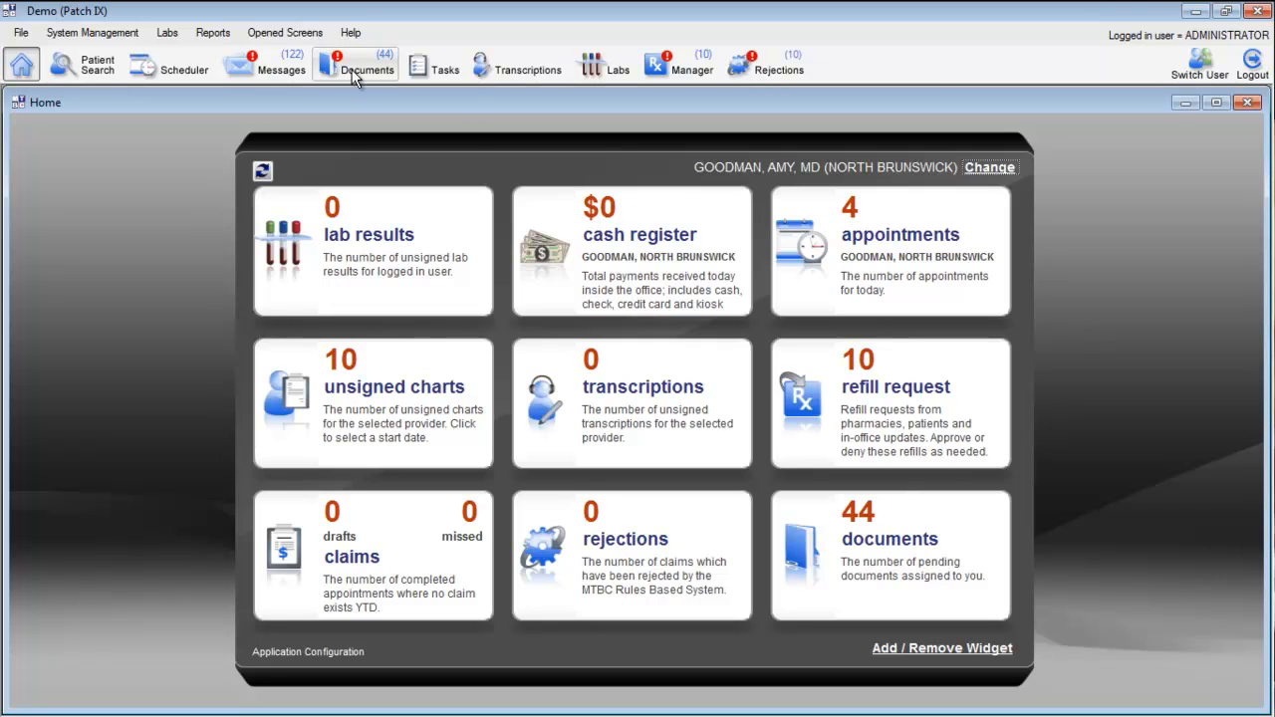
Step: Open the pending documents from the home dashboard and view both pages of the first LABS report
click(865, 528)
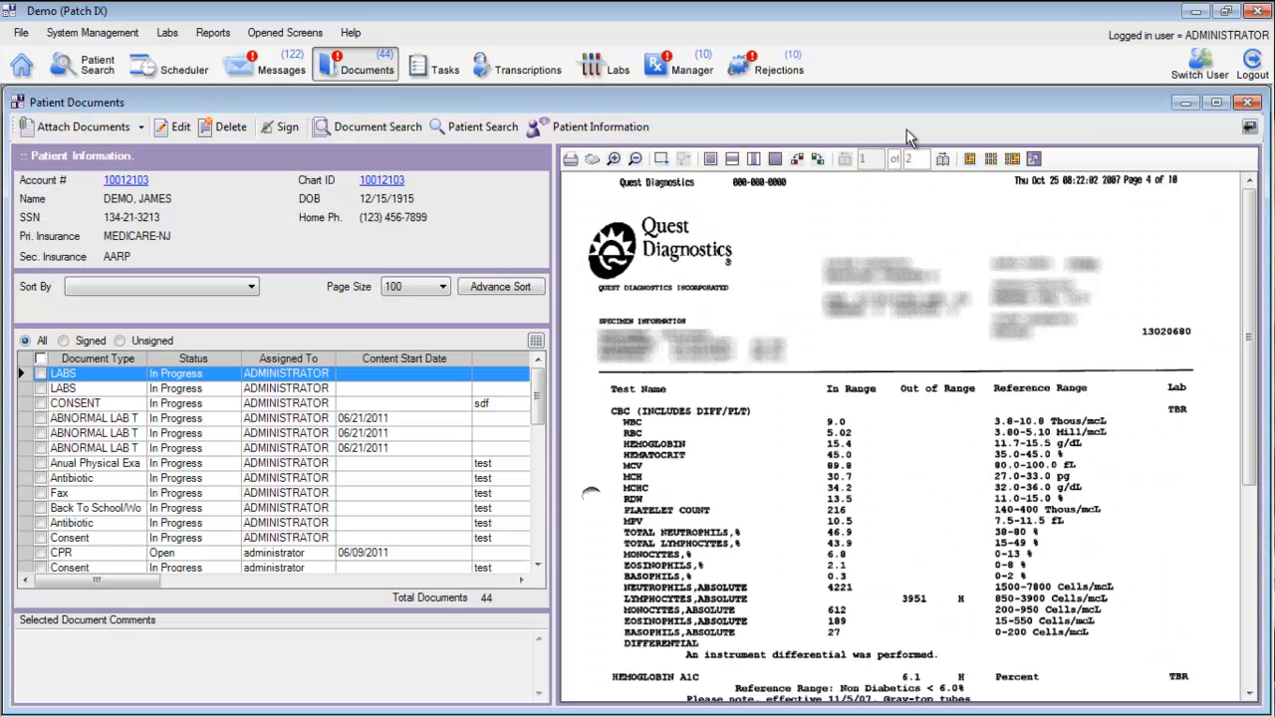
drag(1252, 224, 1251, 187)
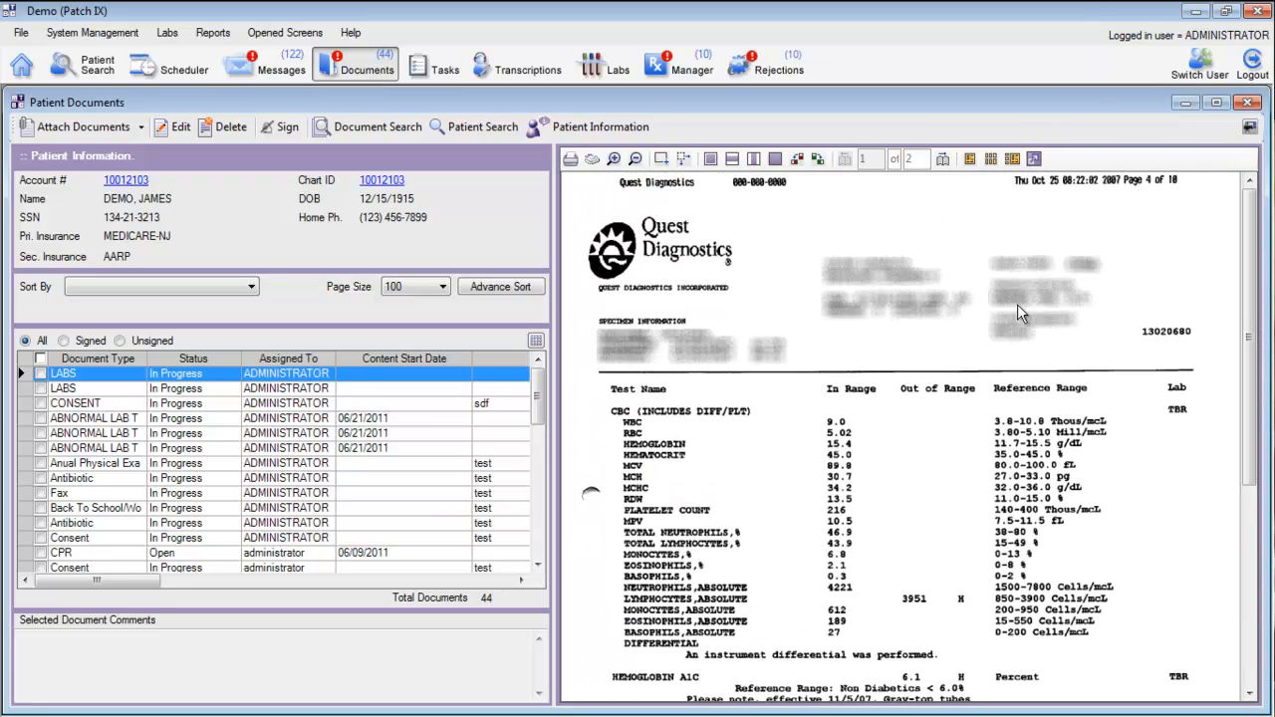
click(942, 161)
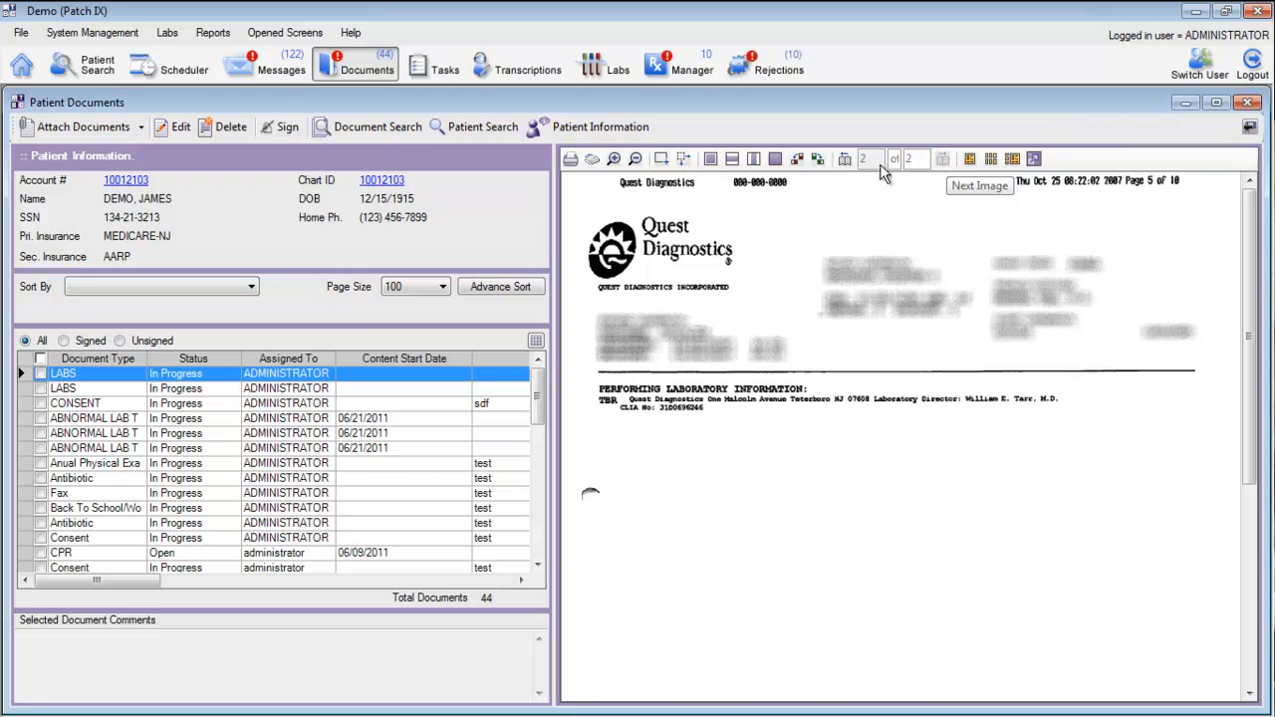
click(843, 160)
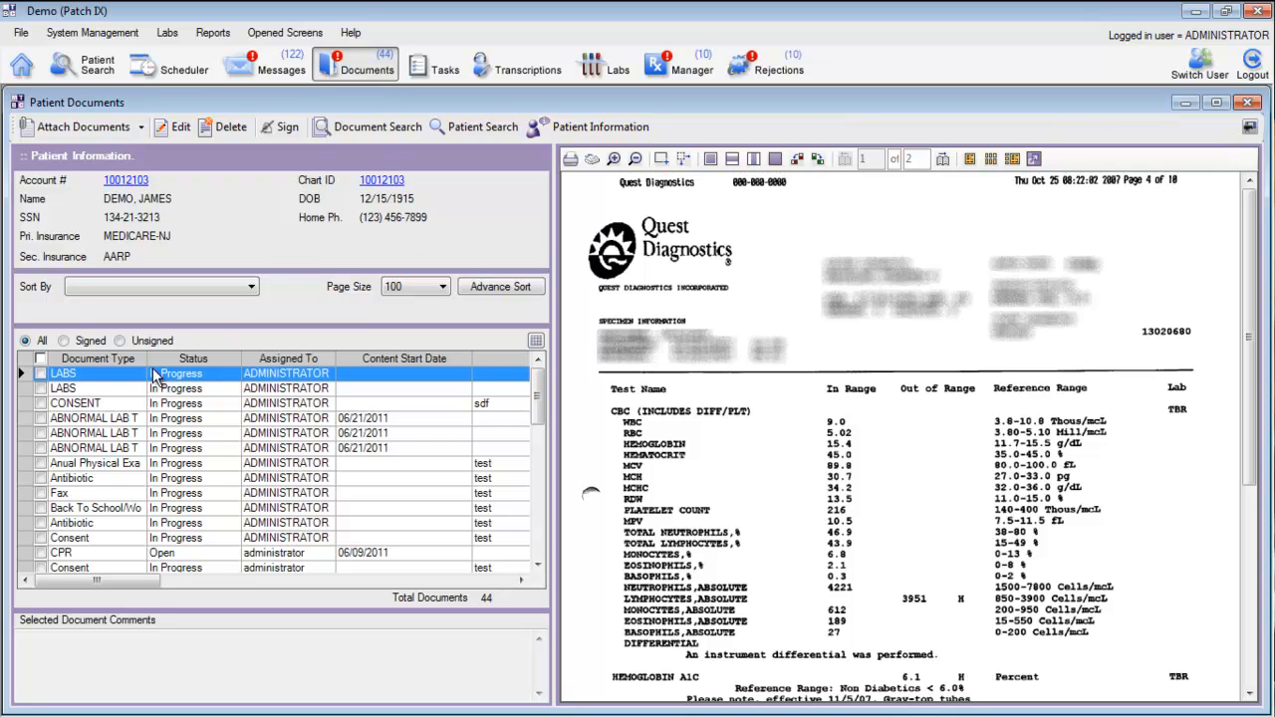
Step: Select the first LABS report and sign it off from the pending documents list
click(41, 375)
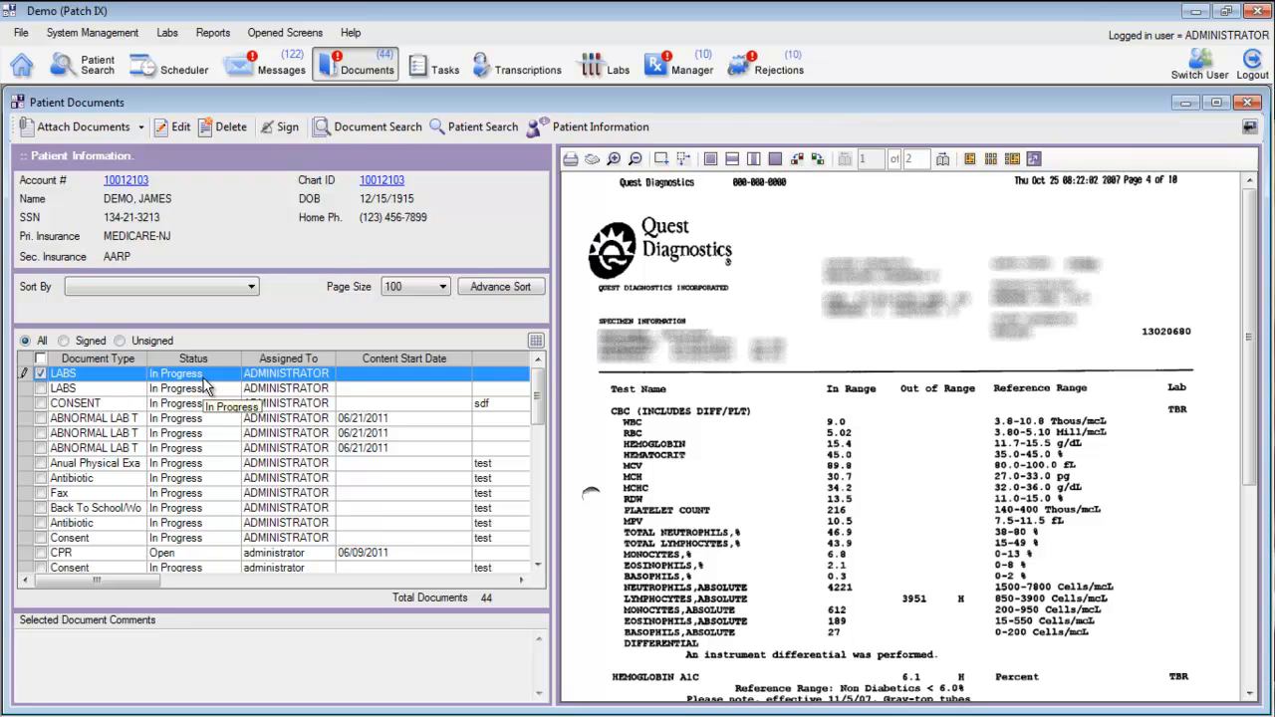
click(376, 72)
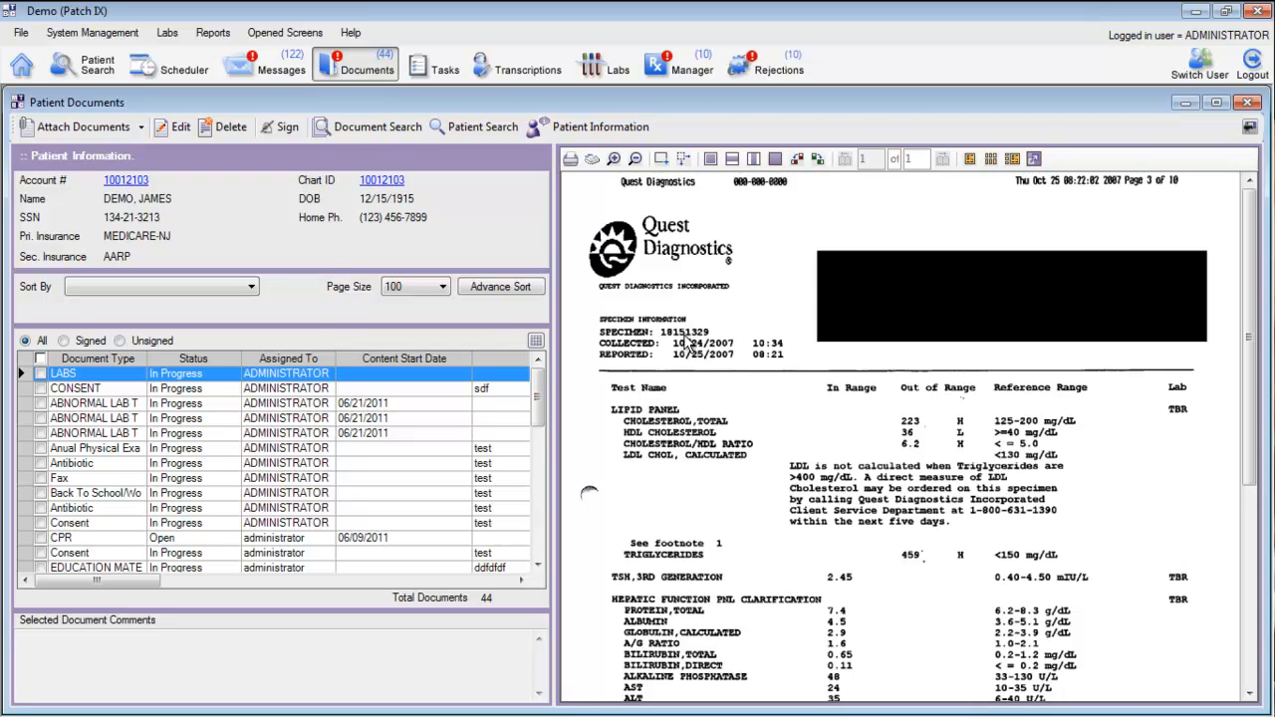
Step: Open the remaining LABS report for editing and reassign it from ADMINISTRATOR to NURSE
double_click(88, 378)
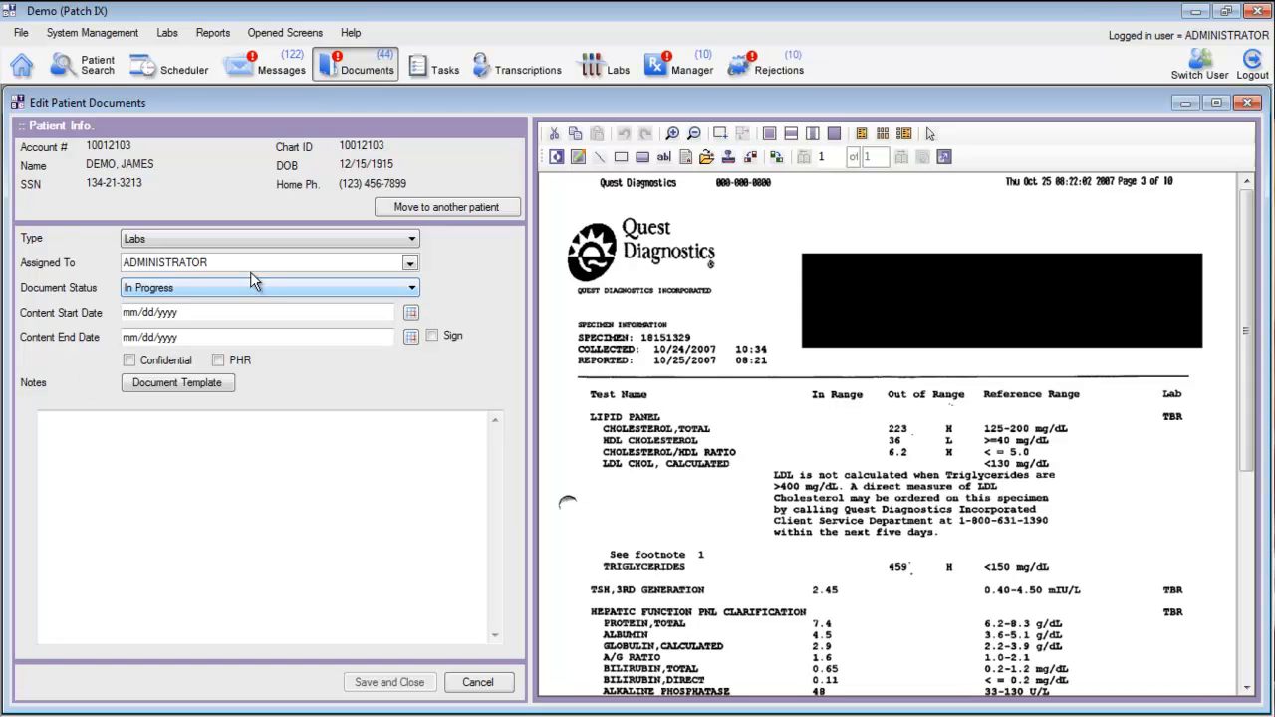
click(409, 263)
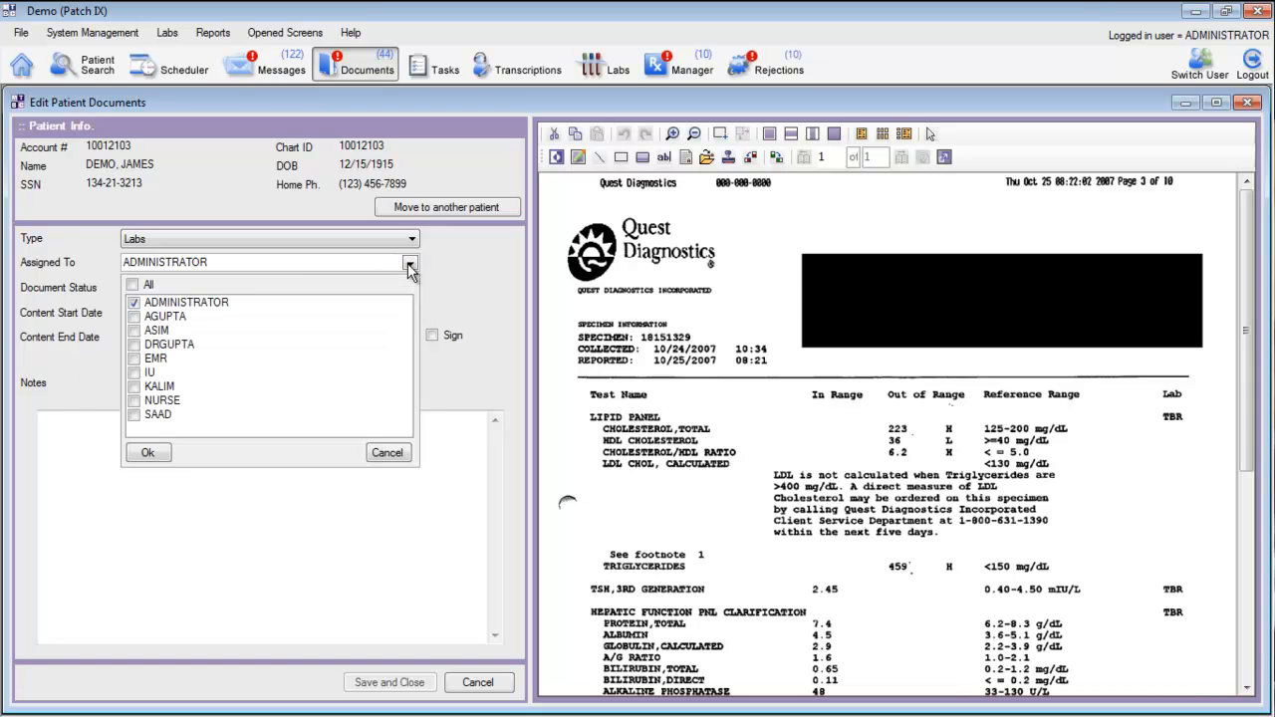
click(132, 401)
click(134, 303)
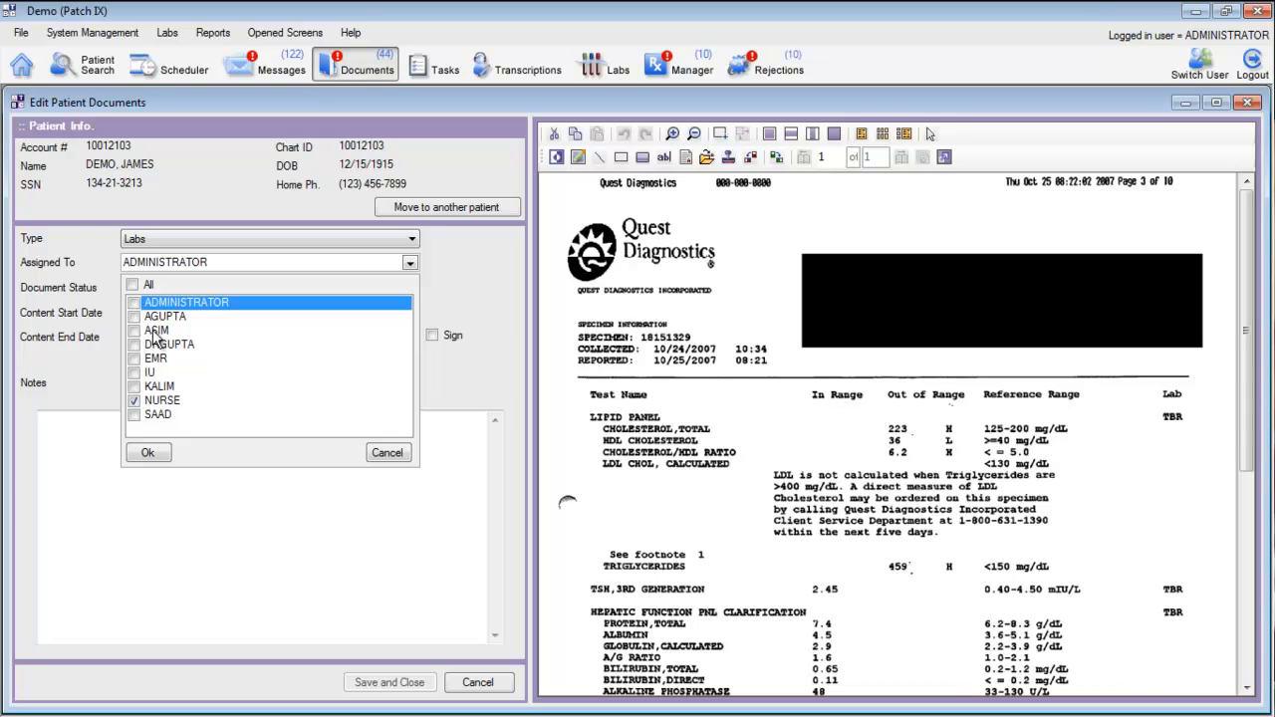
click(147, 453)
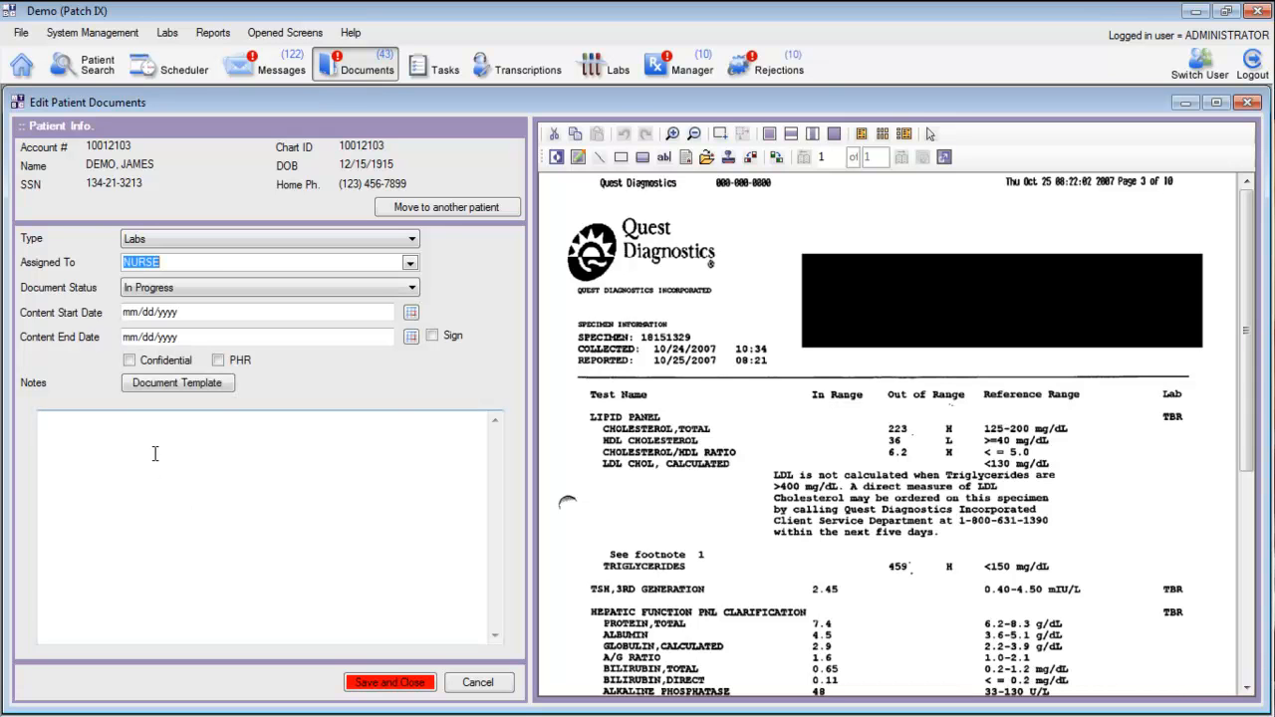
Step: Add the note template "Abnormal results. Call the patient." to the LABS report, and save and close it
click(176, 385)
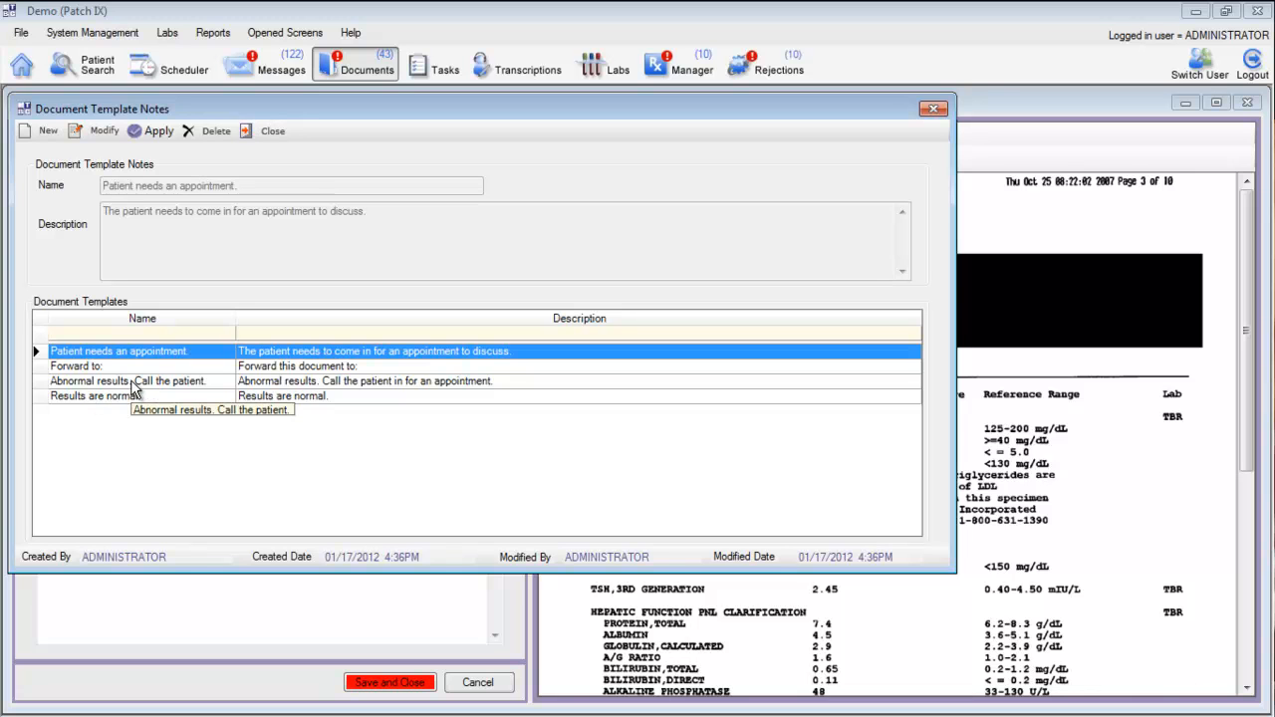
double_click(132, 381)
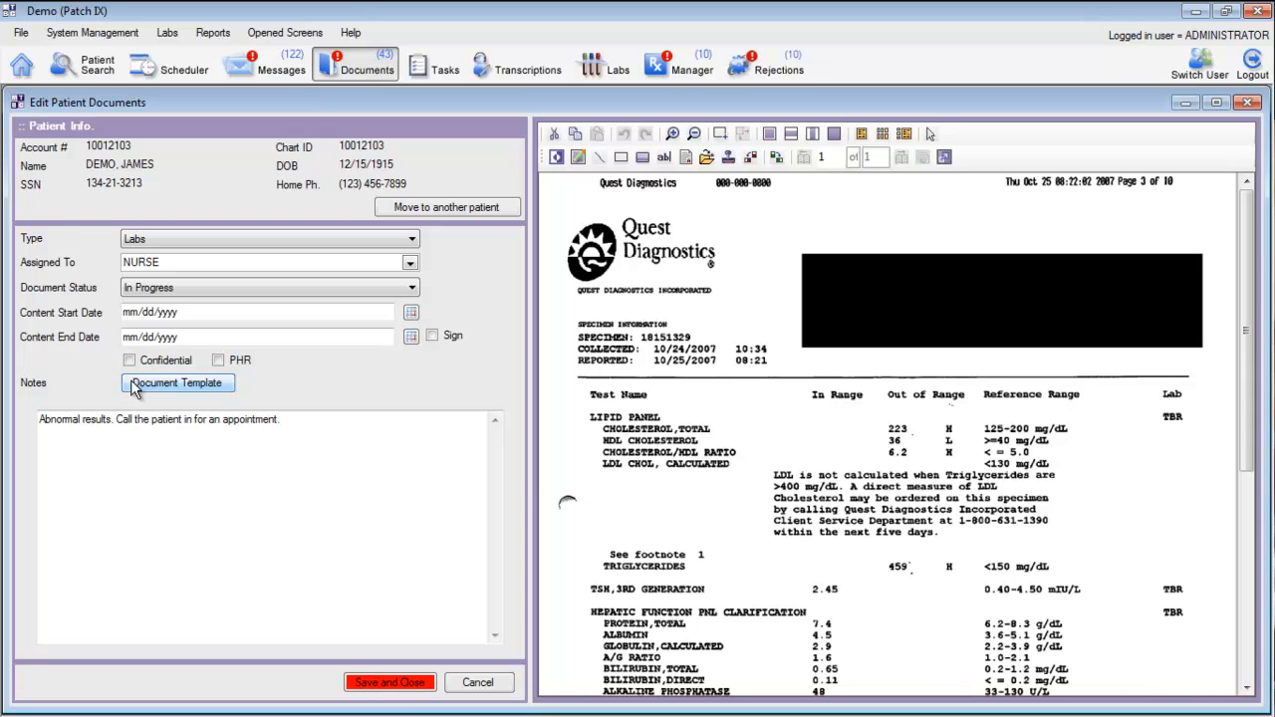
click(409, 684)
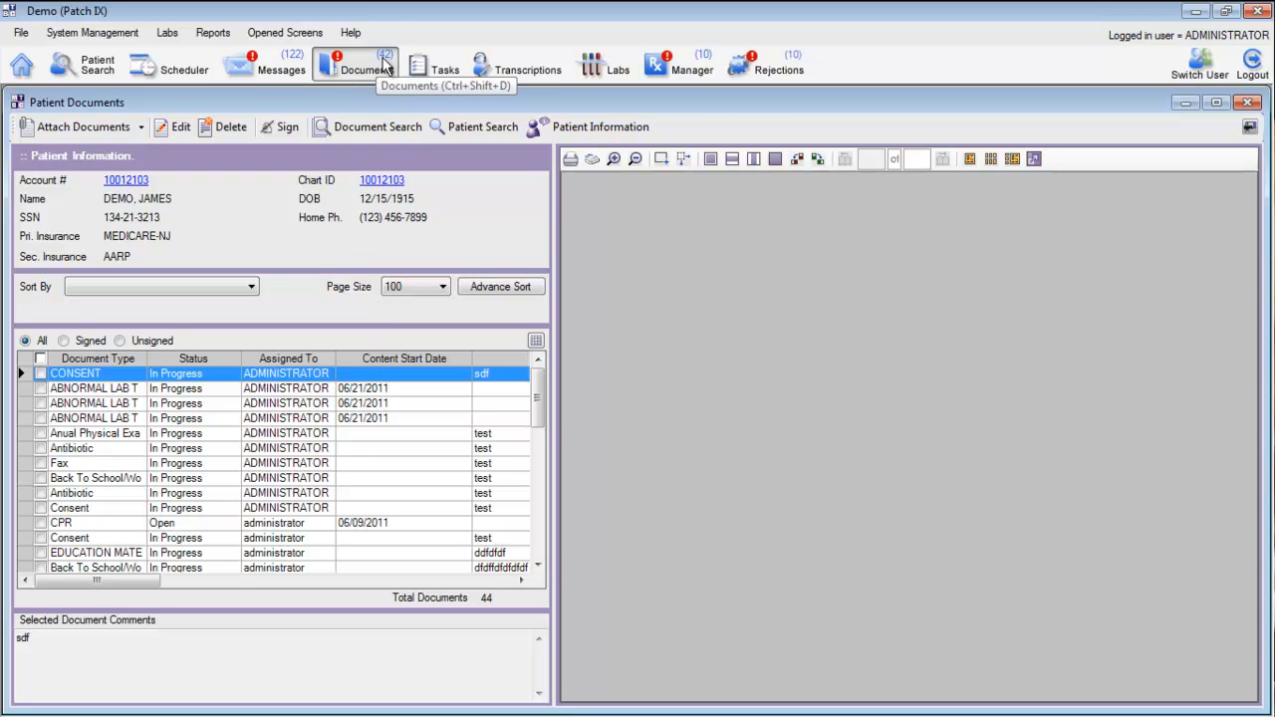
Step: Return to the home dashboard and open the program's About information with its version and certification details
click(373, 64)
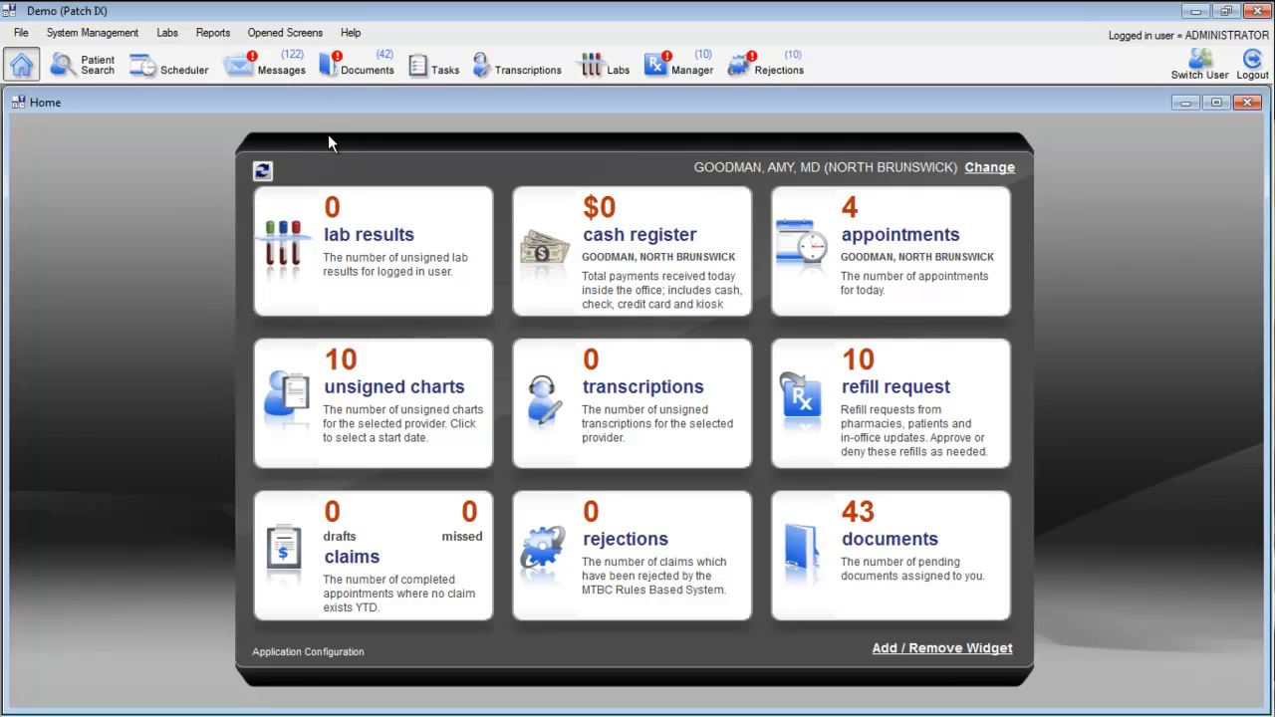
click(350, 33)
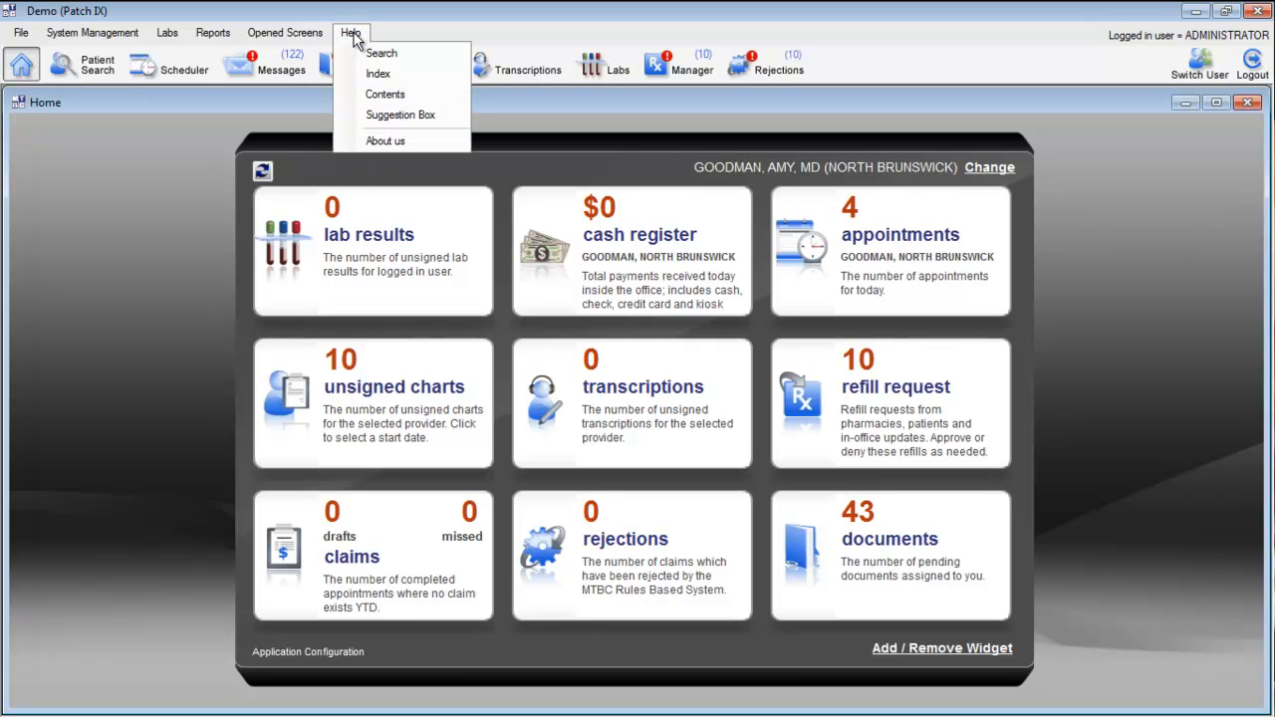
click(396, 143)
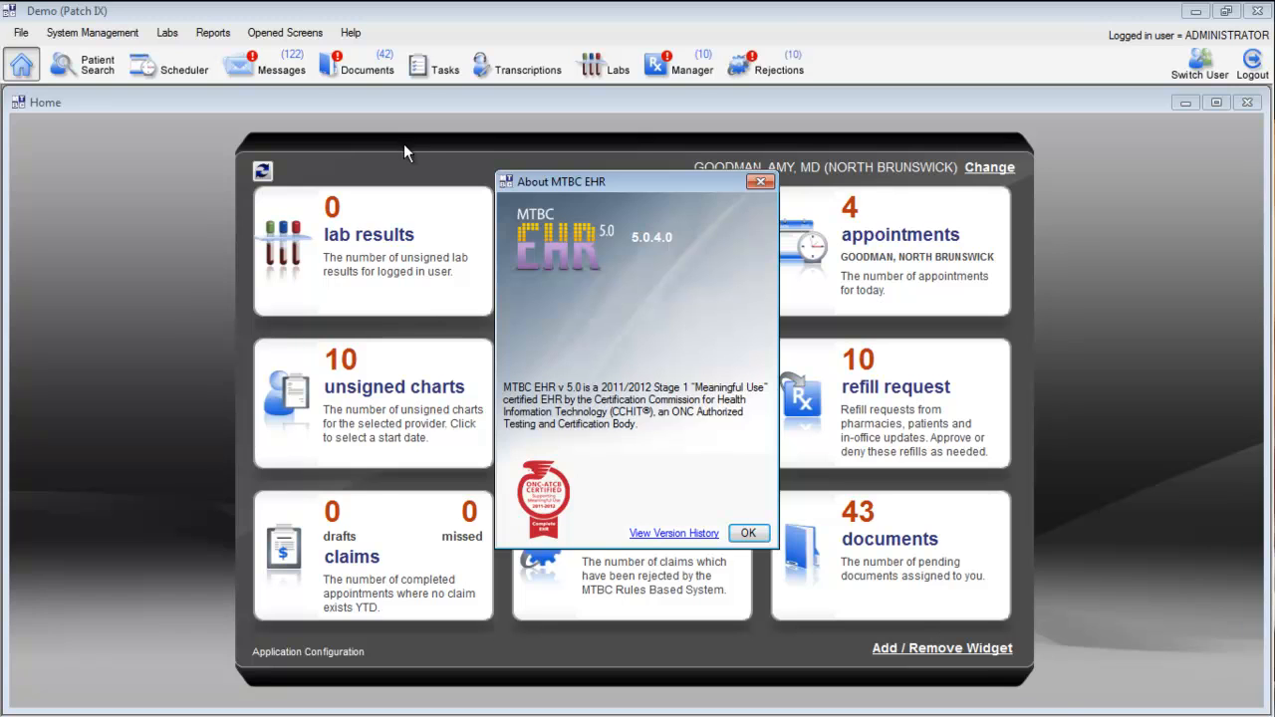